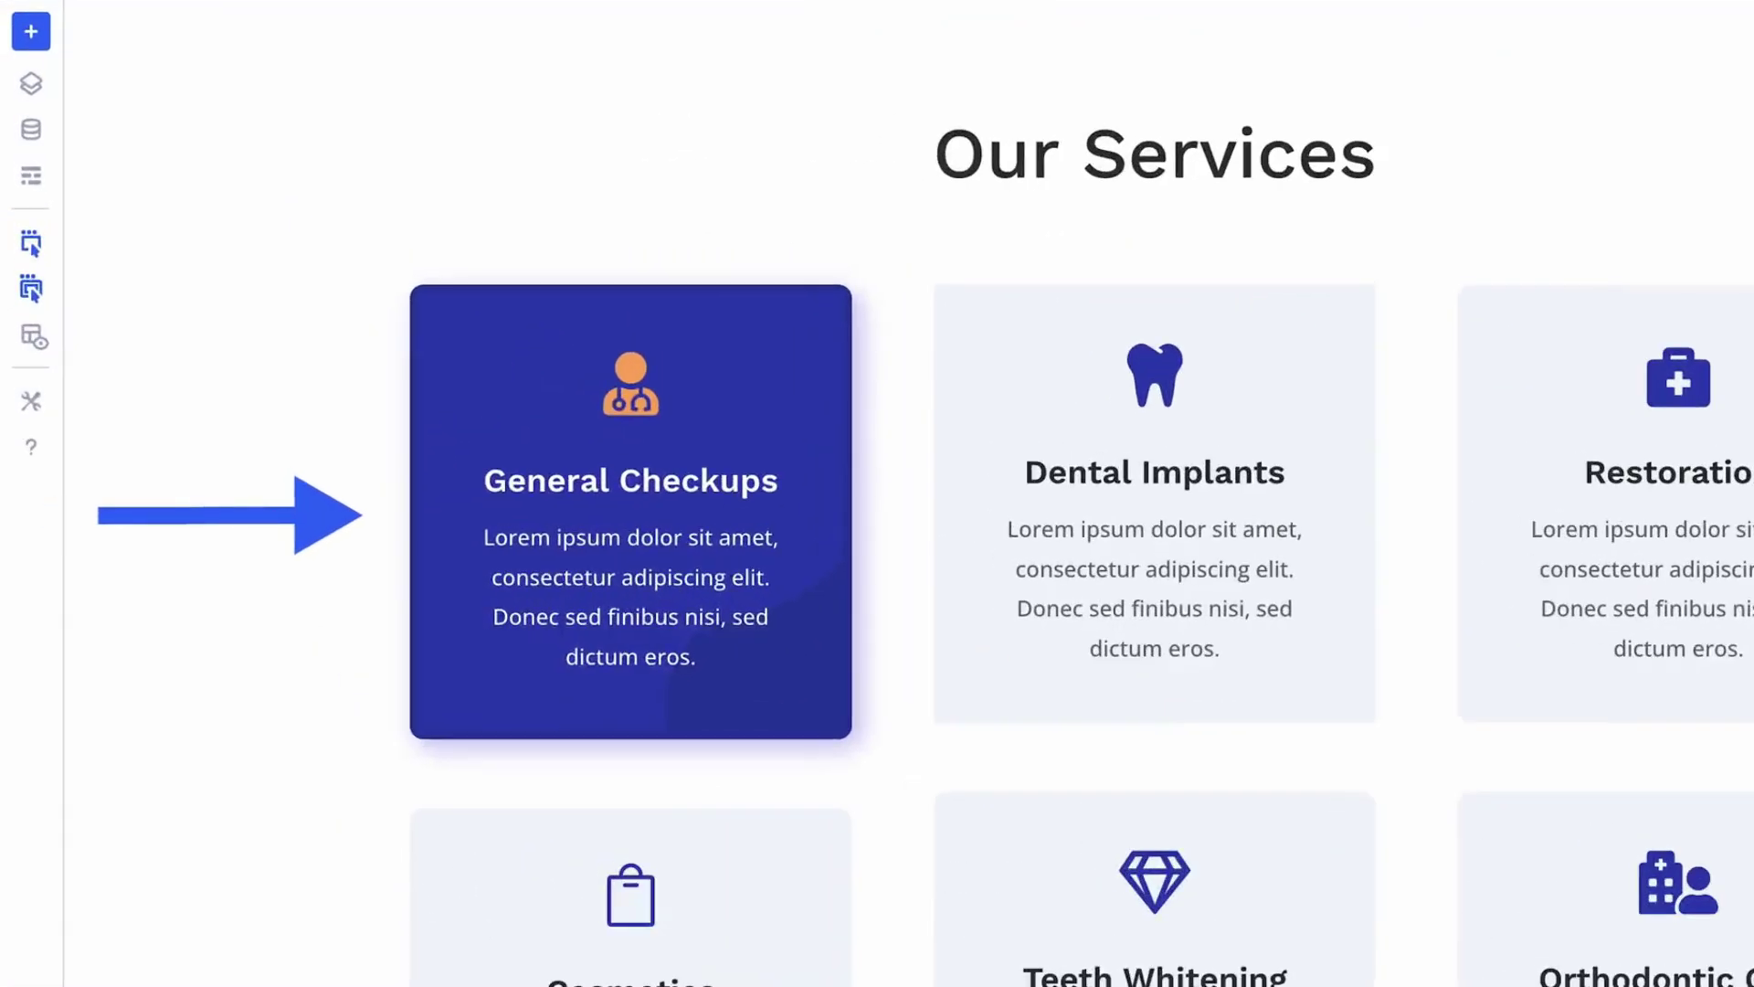
Extend the General Checkups blurb's blue styling to the other blurbs in the current row.
{"action": "right_click", "coordinate": [751, 502]}
{"action": "mouse_move", "coordinate": [840, 865]}
{"action": "left_click", "coordinate": [1116, 880]}
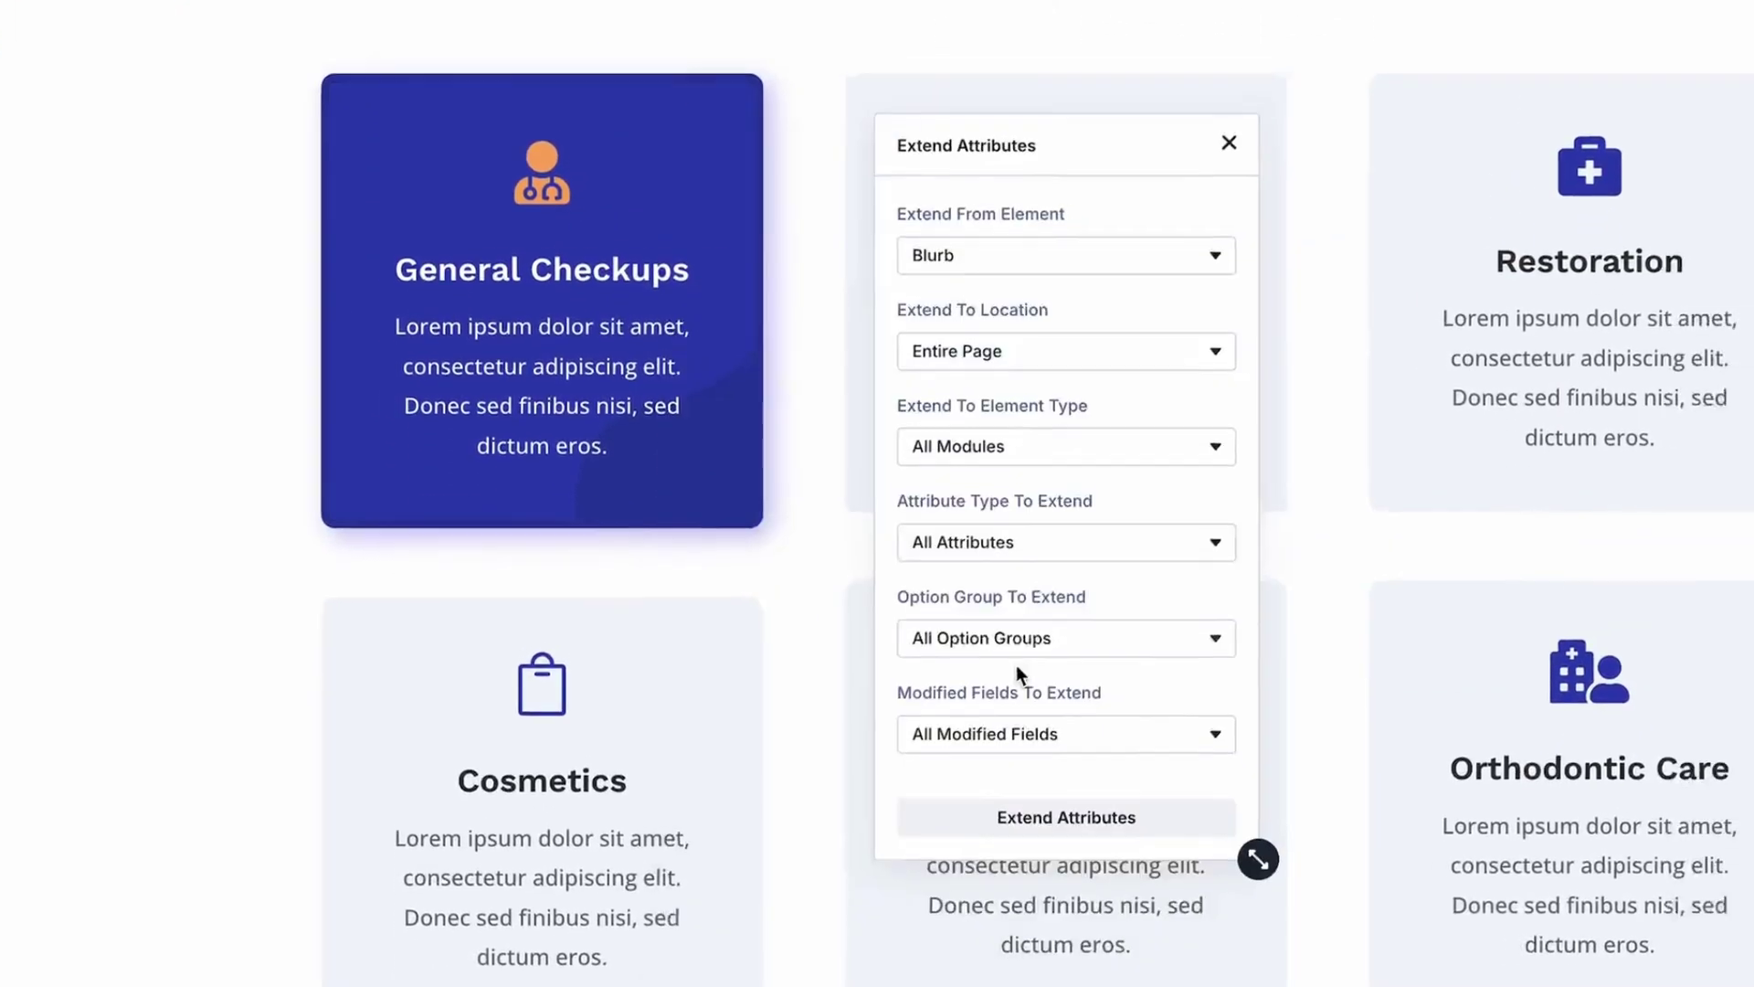
{"action": "left_click", "coordinate": [956, 384]}
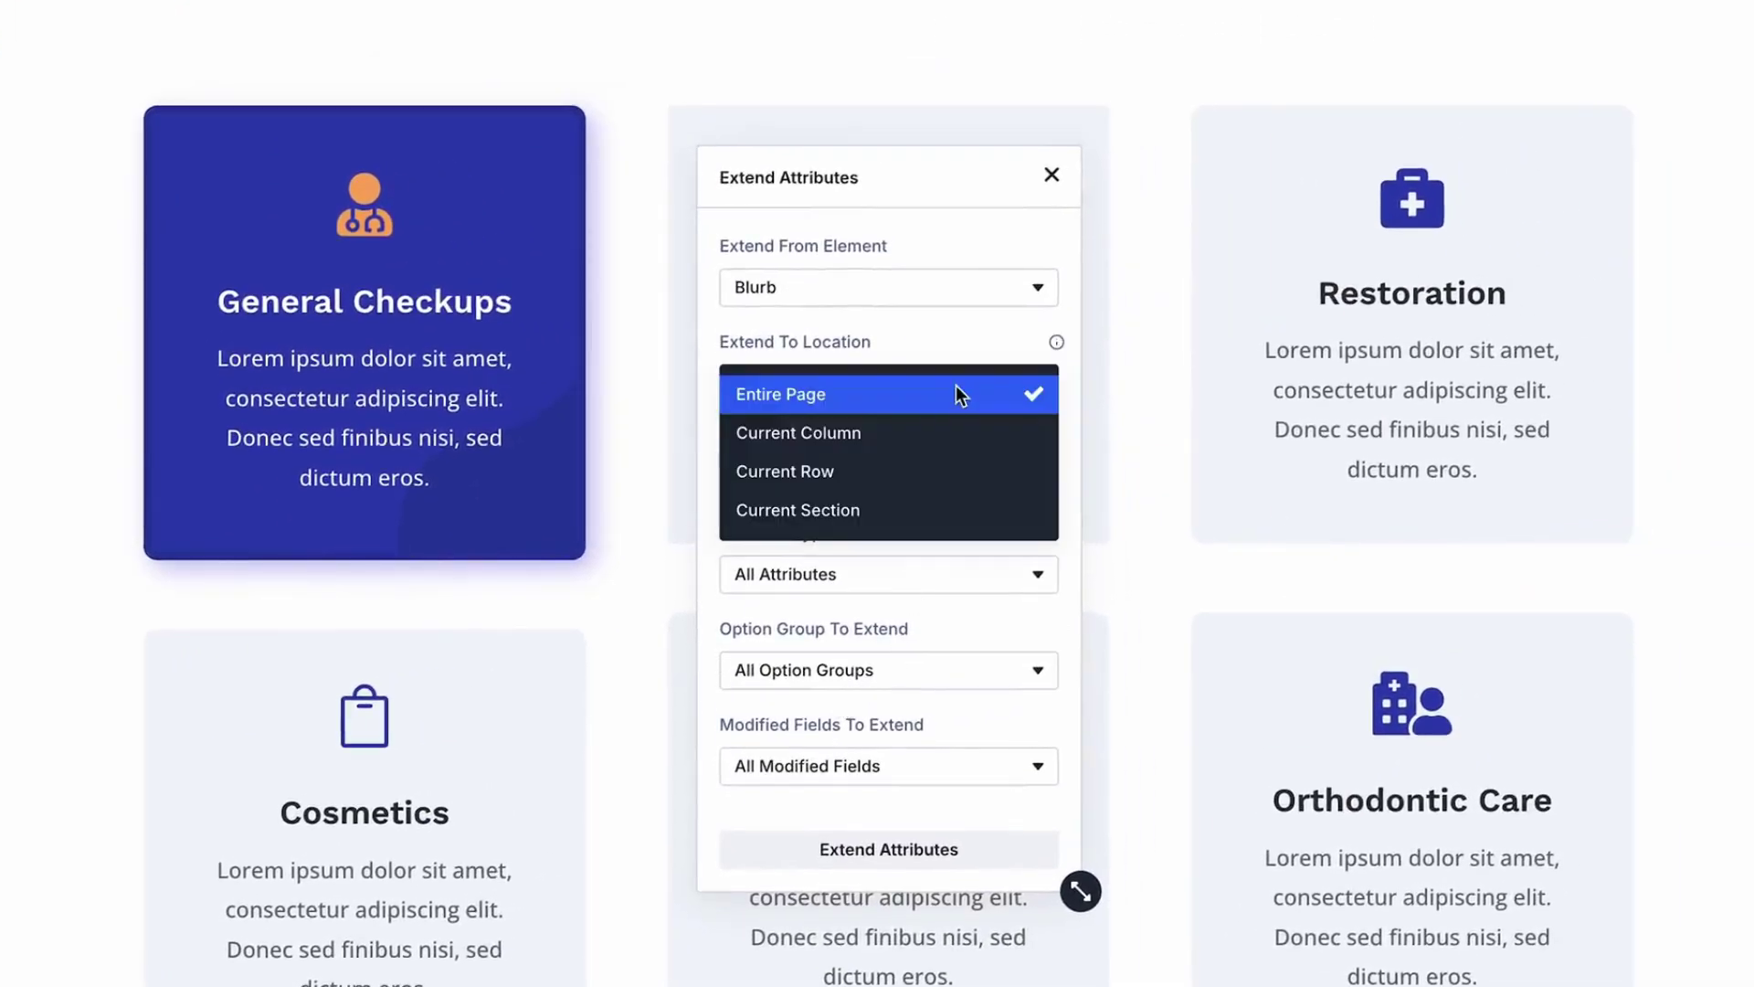
{"action": "left_click", "coordinate": [902, 469]}
{"action": "left_click", "coordinate": [888, 849]}
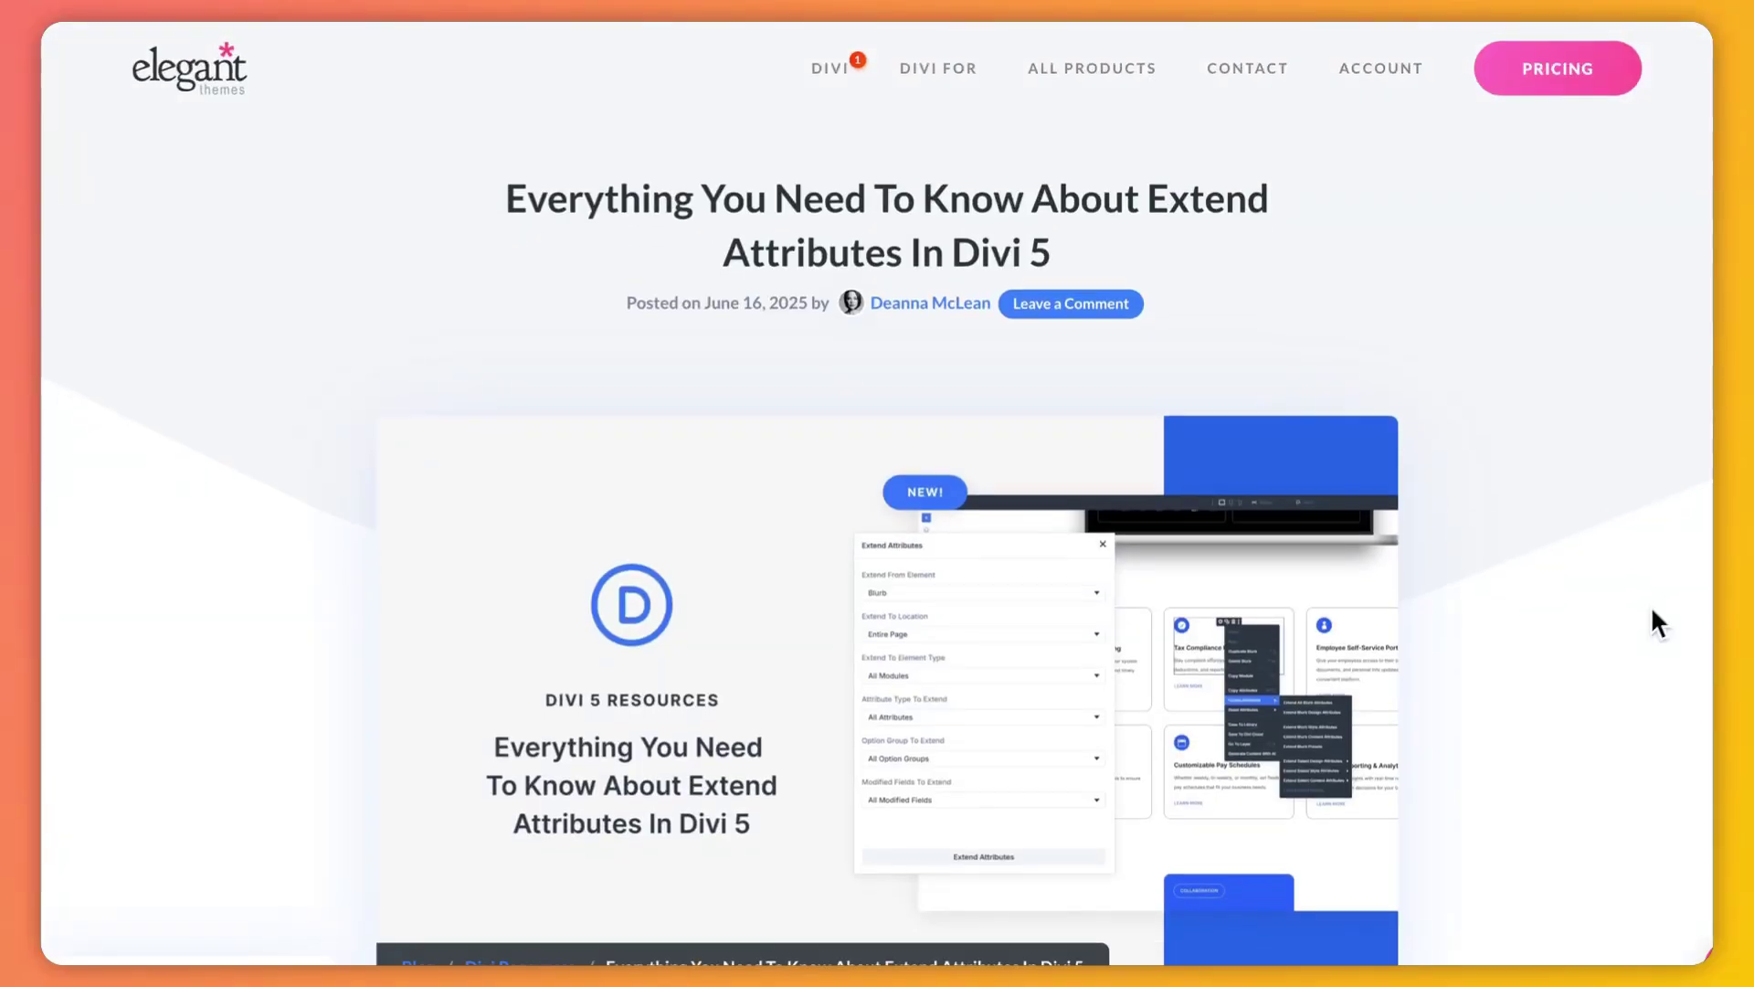
Scroll down the Extend Attributes article until its Table Of Contents shows.
{"action": "scroll", "coordinate": [1659, 624], "scroll_direction": "down", "scroll_amount": 3}
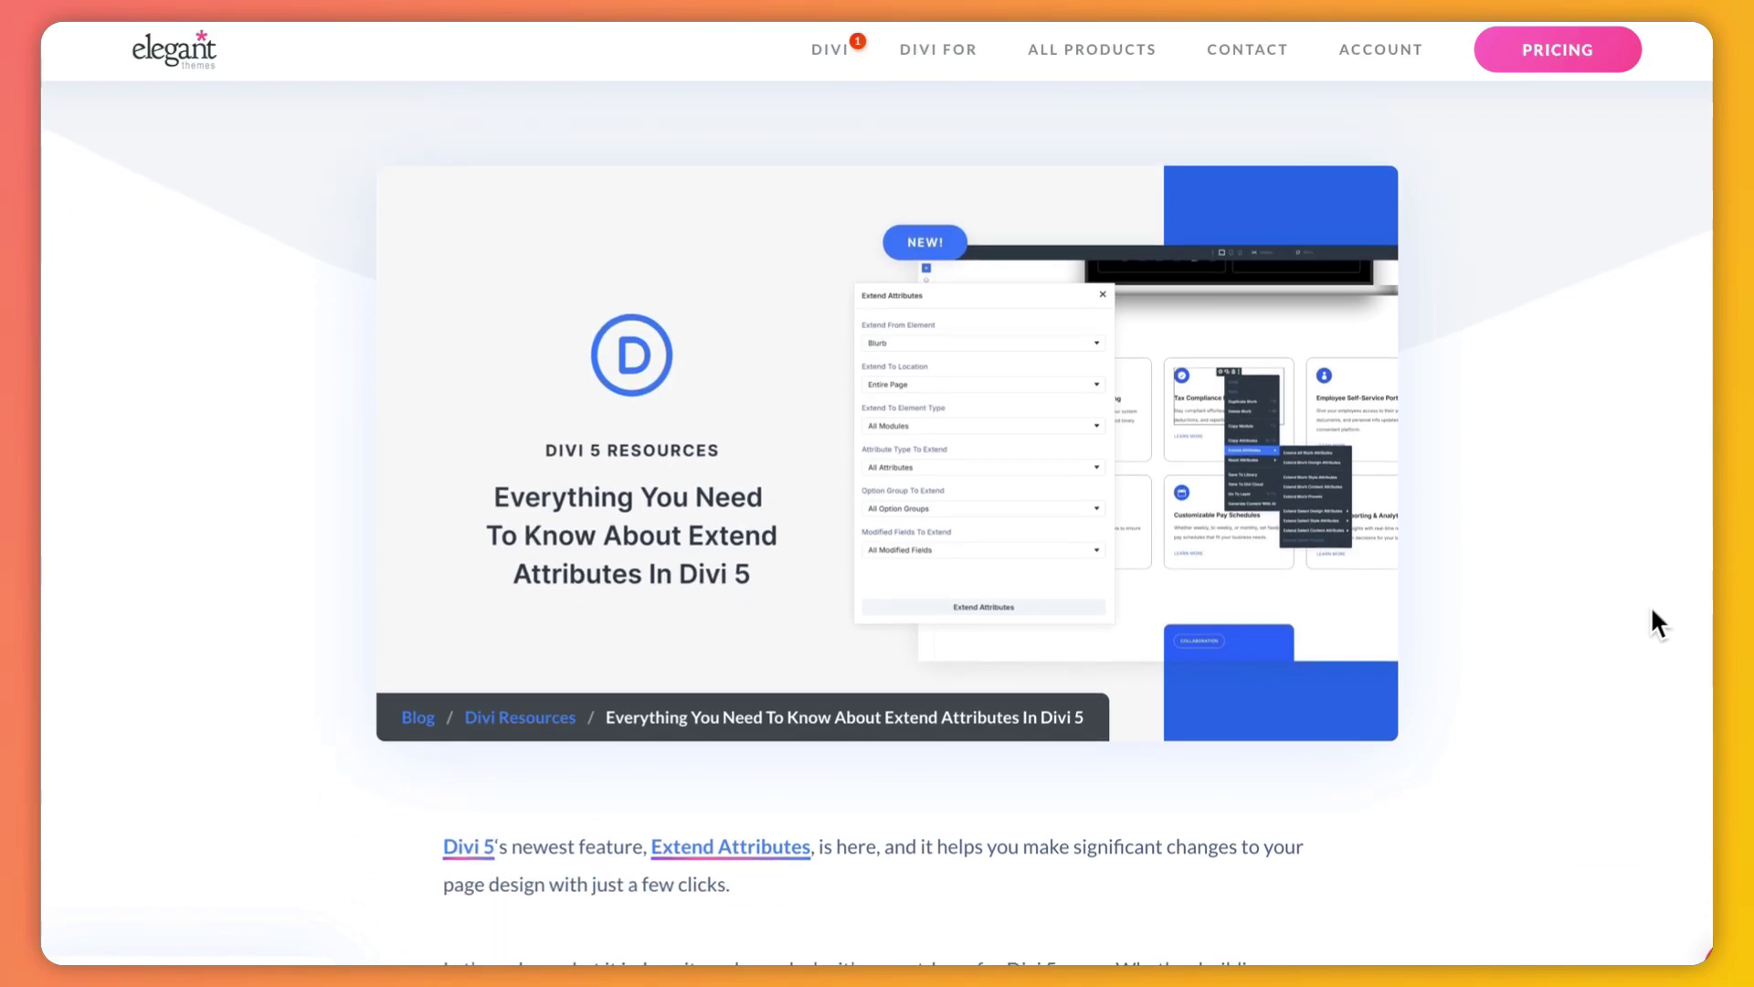
{"action": "scroll", "coordinate": [1656, 621], "scroll_direction": "down", "scroll_amount": 4}
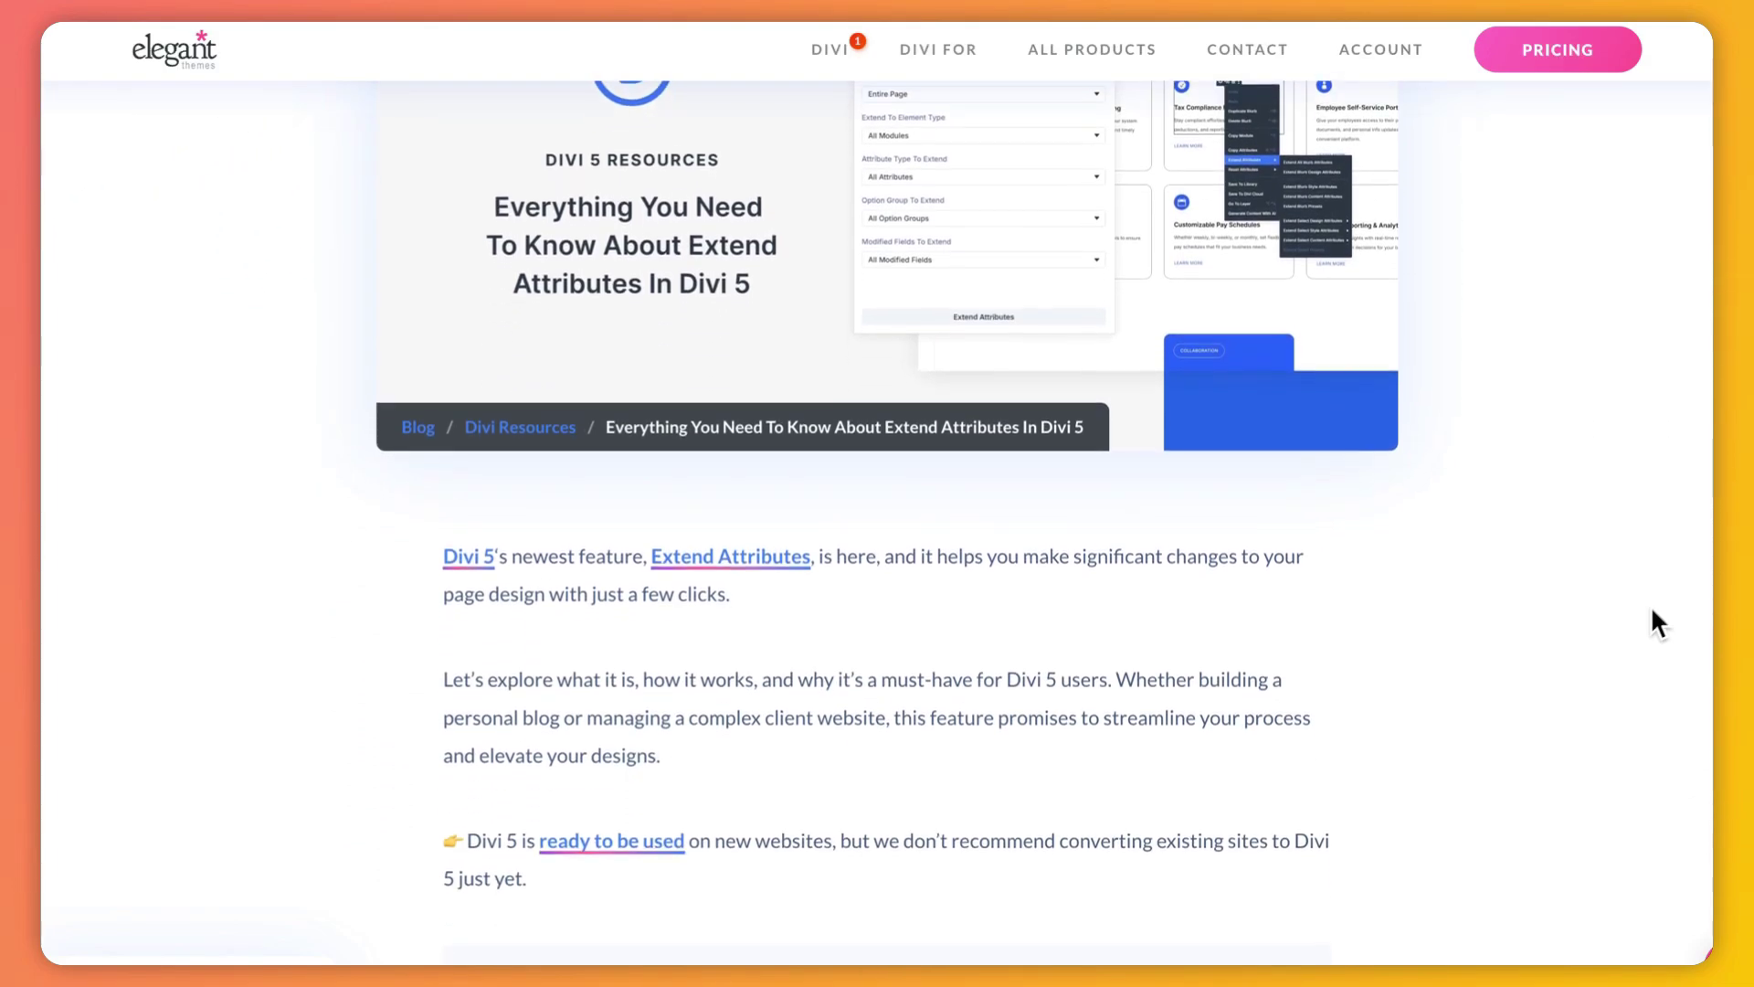
{"action": "scroll", "coordinate": [1659, 623], "scroll_direction": "down", "scroll_amount": 4}
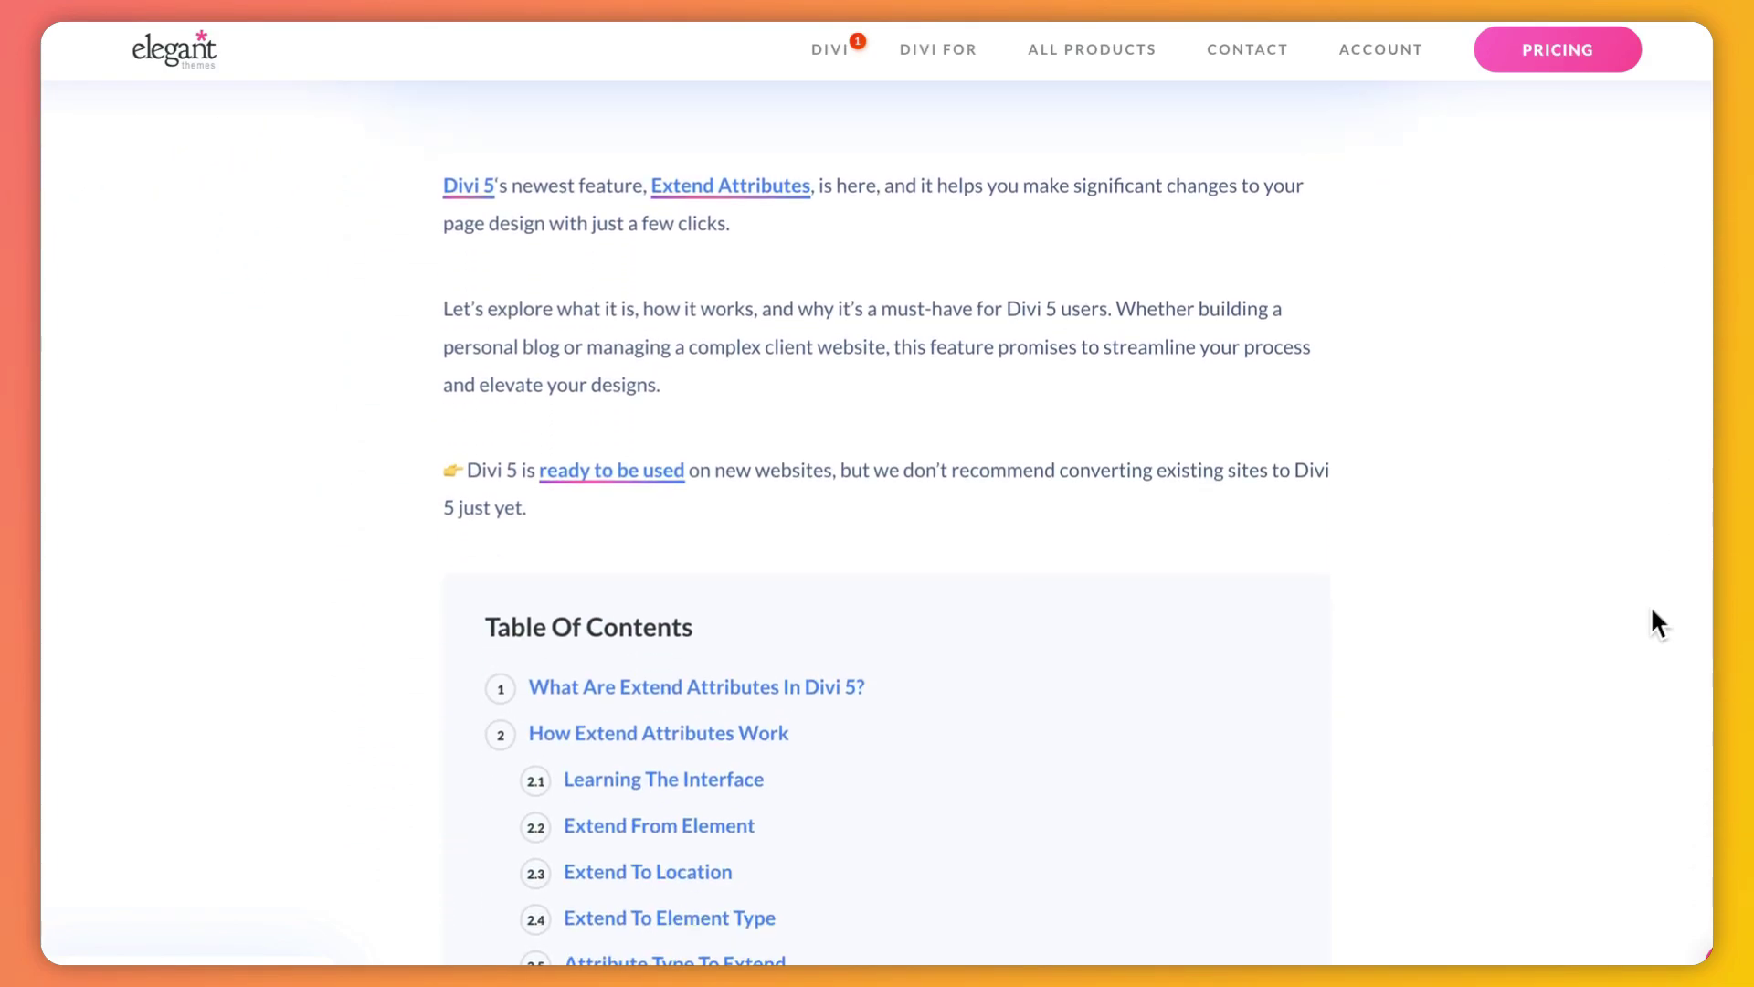
{"action": "scroll", "coordinate": [1652, 610], "scroll_direction": "down", "scroll_amount": 4}
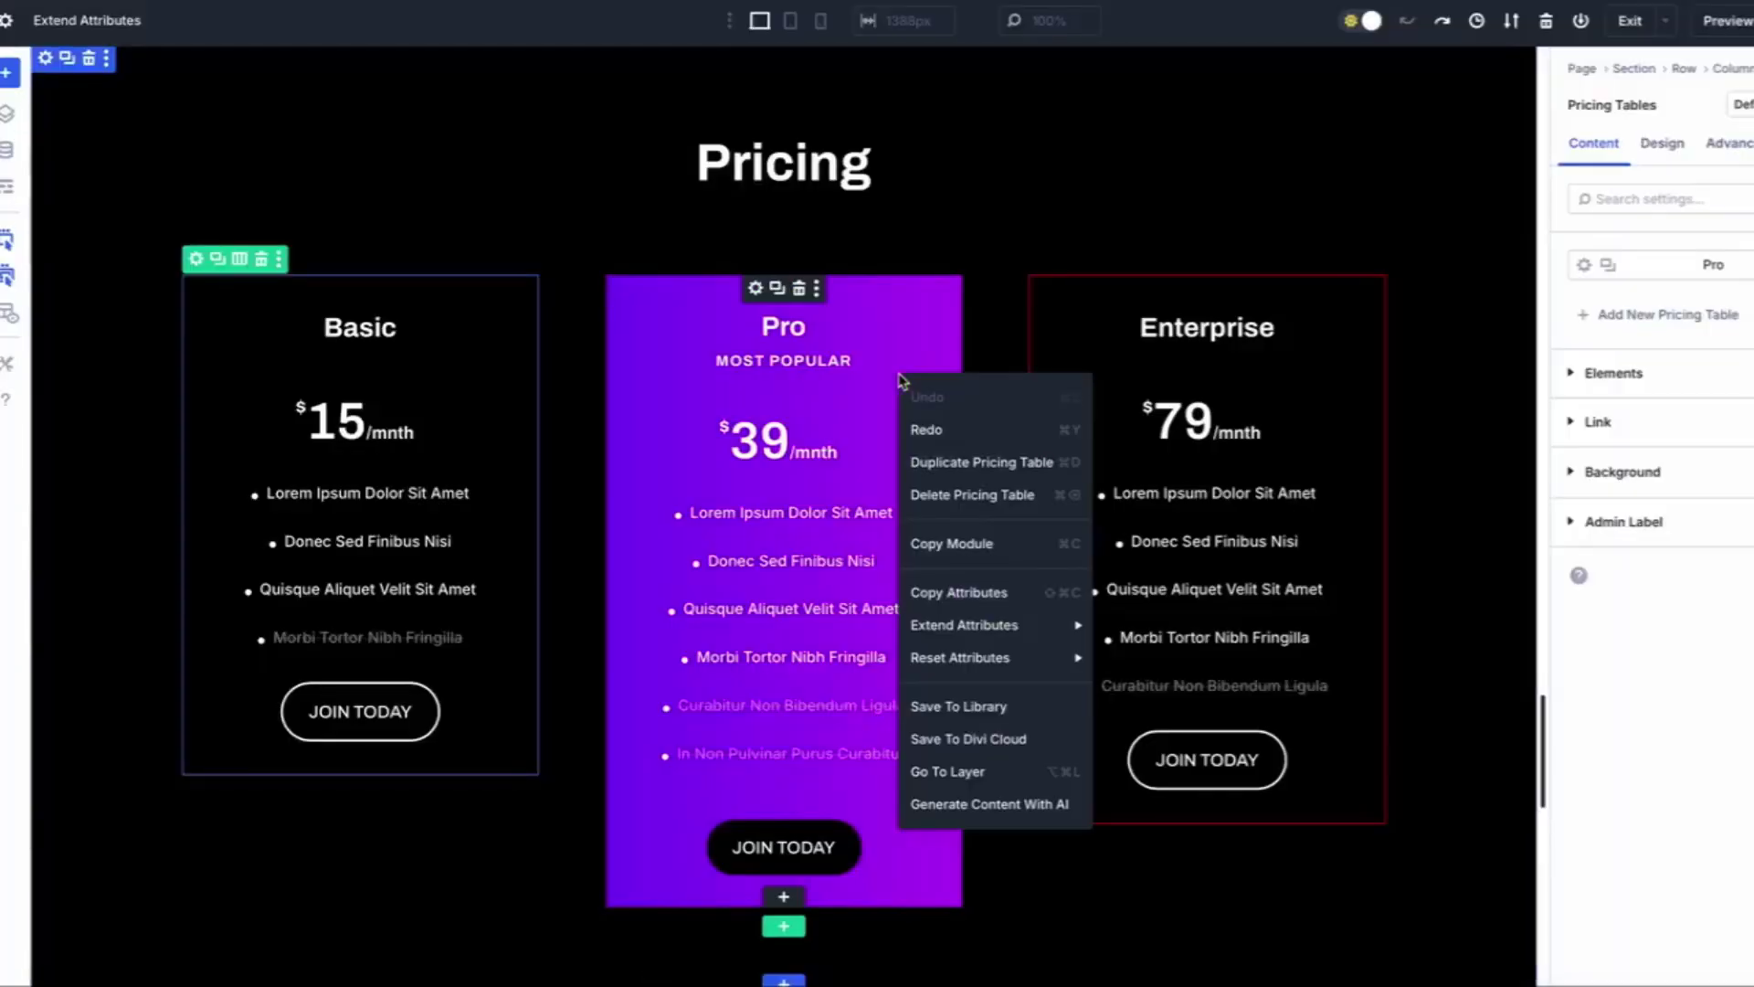
Extend the Pro pricing table's purple design attributes to the Basic and Enterprise tables.
{"action": "mouse_move", "coordinate": [984, 631]}
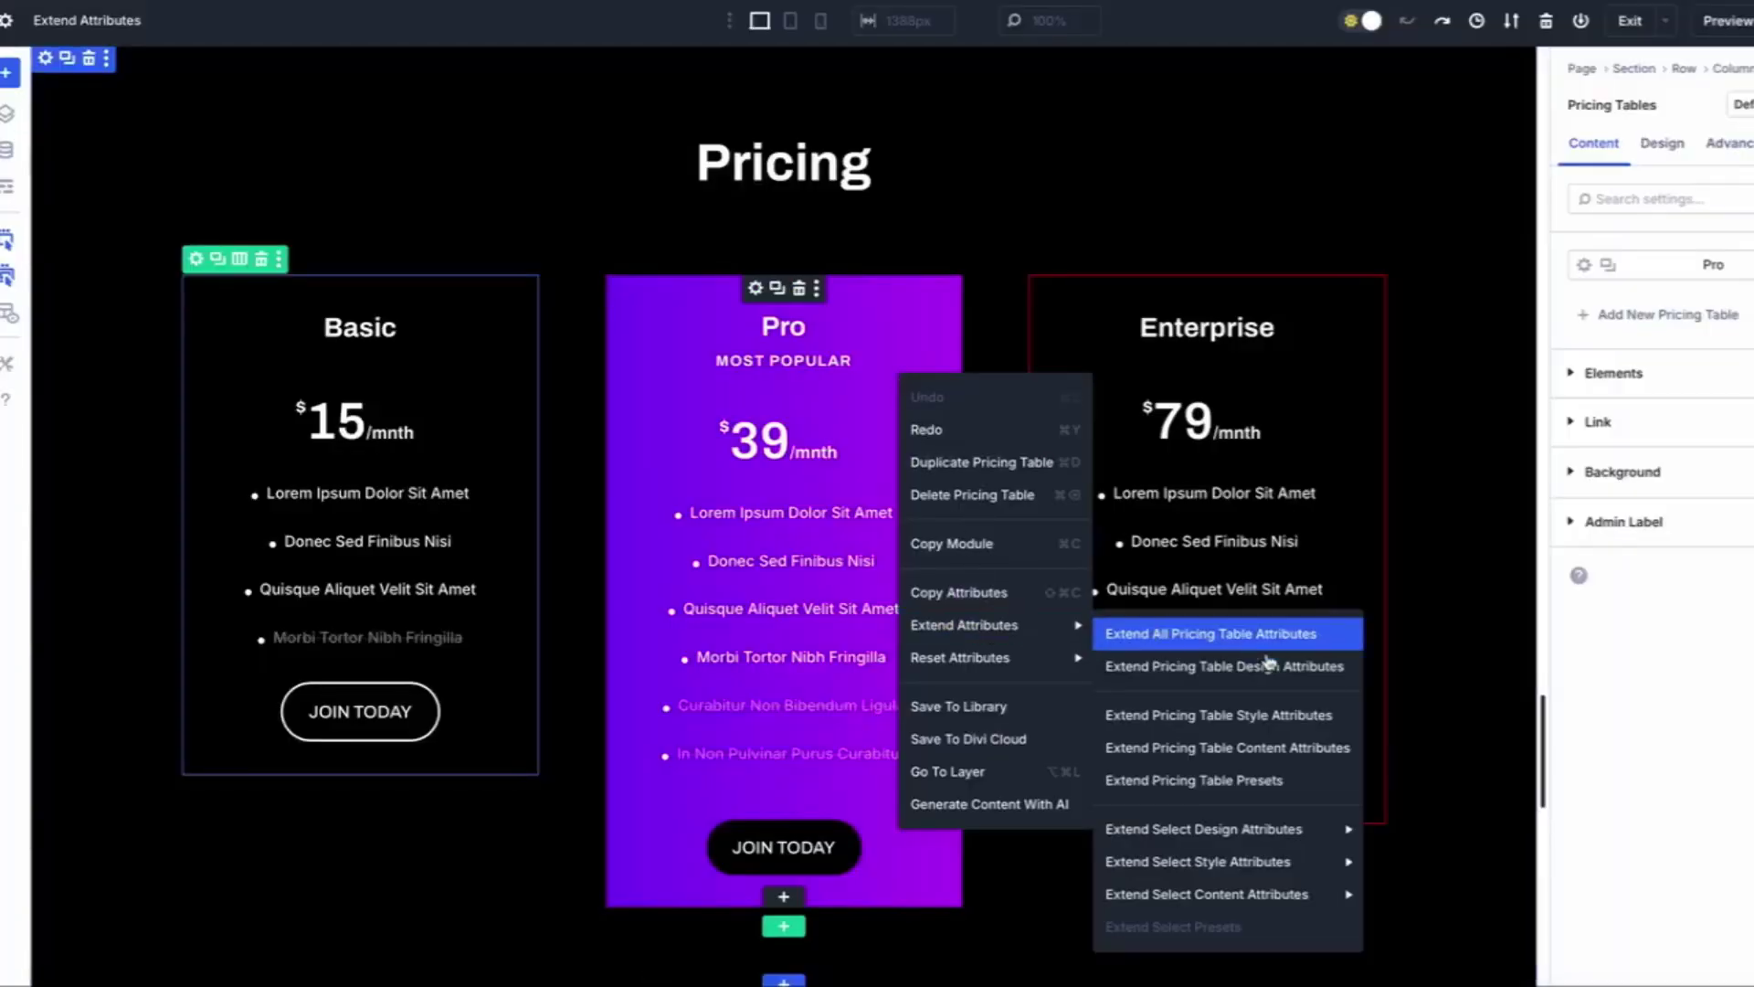
{"action": "left_click", "coordinate": [1293, 670]}
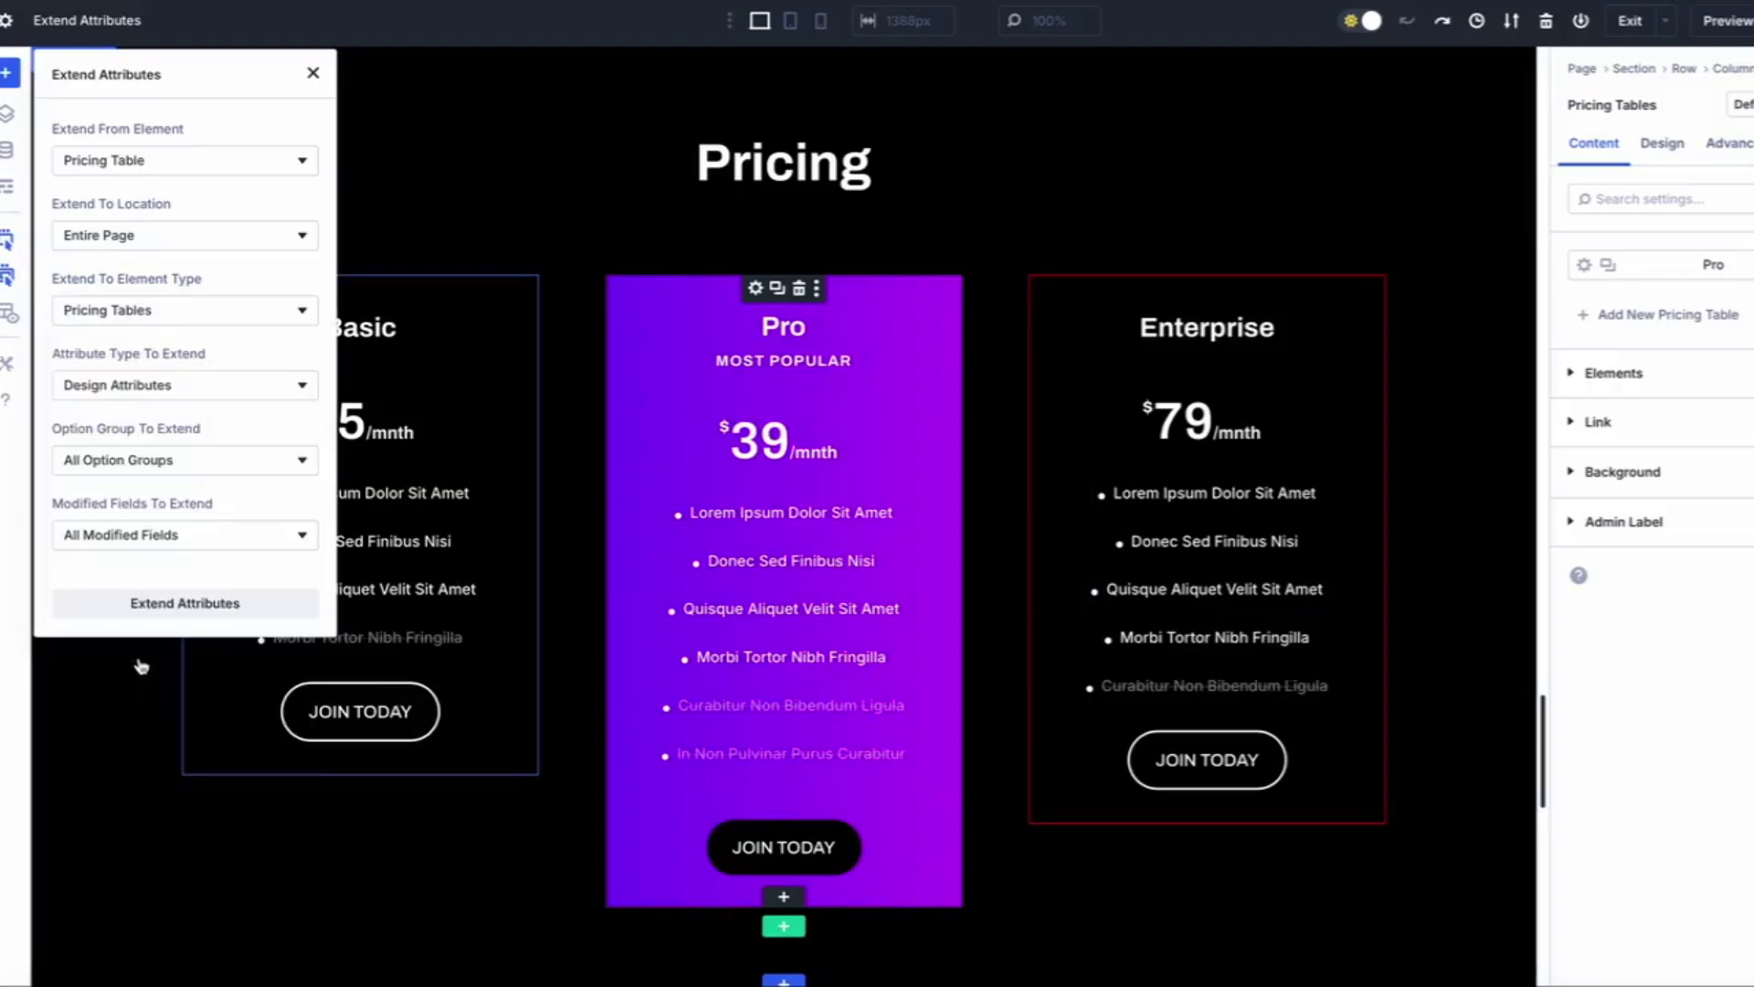
{"action": "left_click", "coordinate": [167, 604]}
{"action": "scroll", "coordinate": [173, 611], "scroll_direction": "down", "scroll_amount": 2}
{"action": "scroll", "coordinate": [173, 611], "scroll_direction": "up", "scroll_amount": 1}
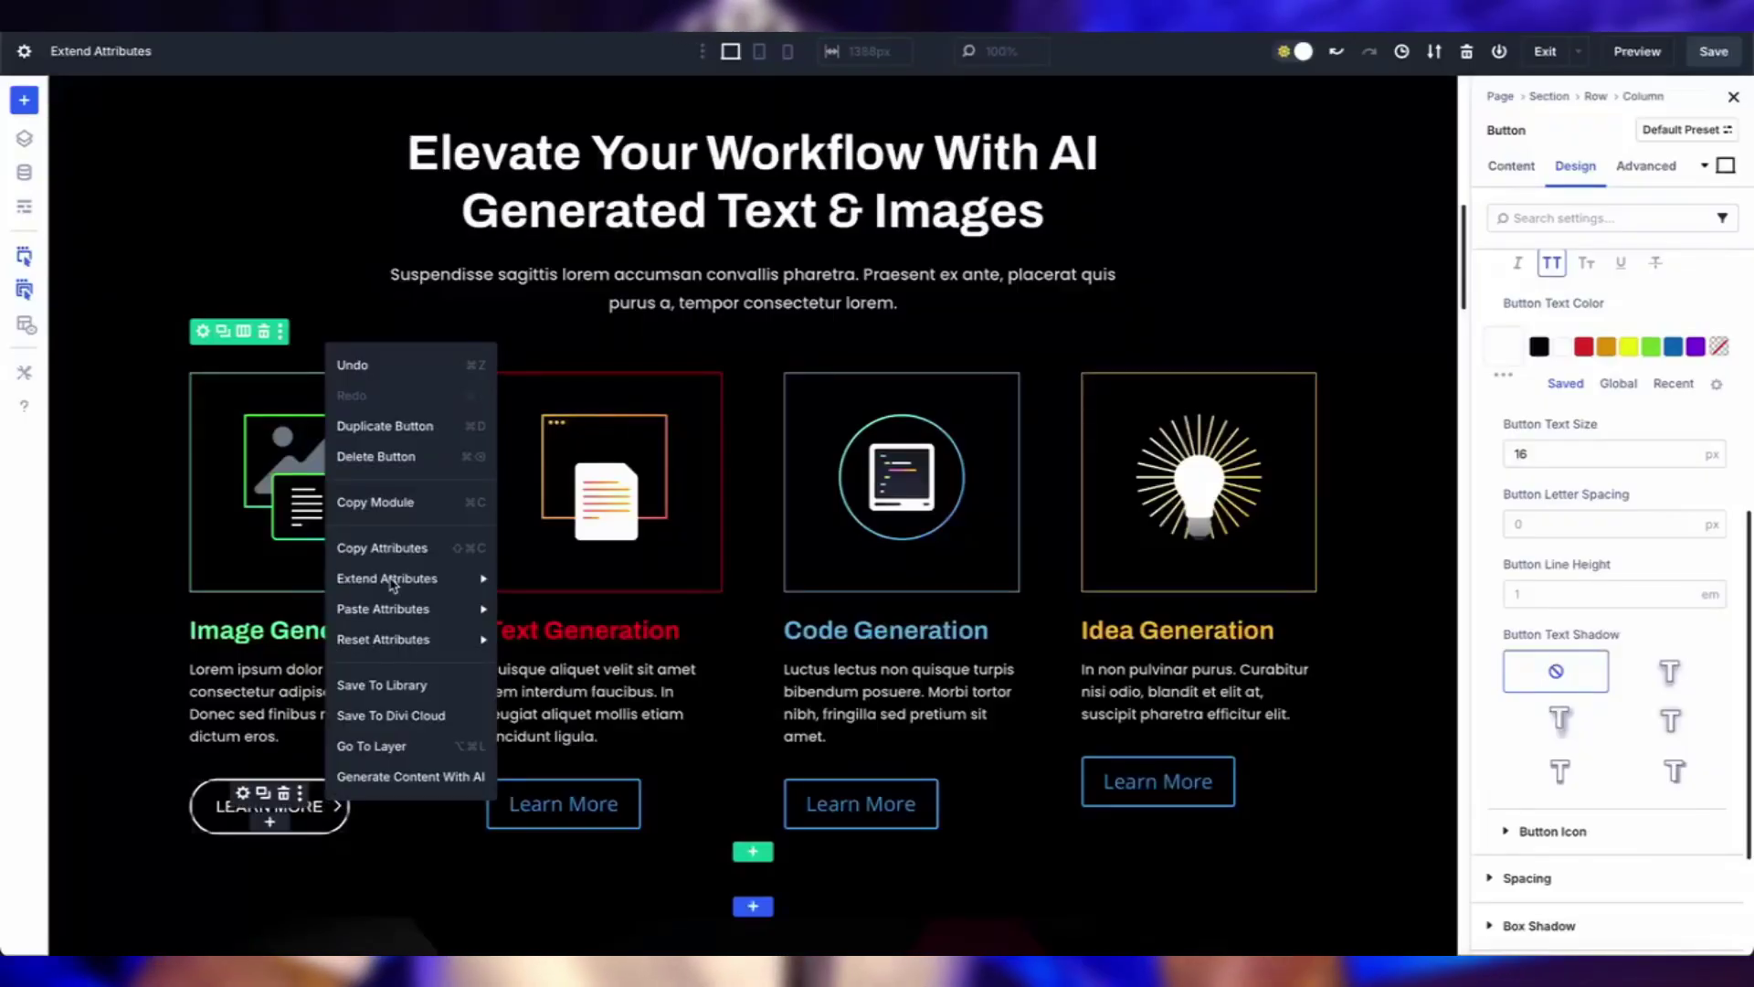
Extend the Image Generation button's design to all Button elements in the current section.
{"action": "mouse_move", "coordinate": [393, 584]}
{"action": "left_click", "coordinate": [605, 725]}
{"action": "left_click", "coordinate": [149, 261]}
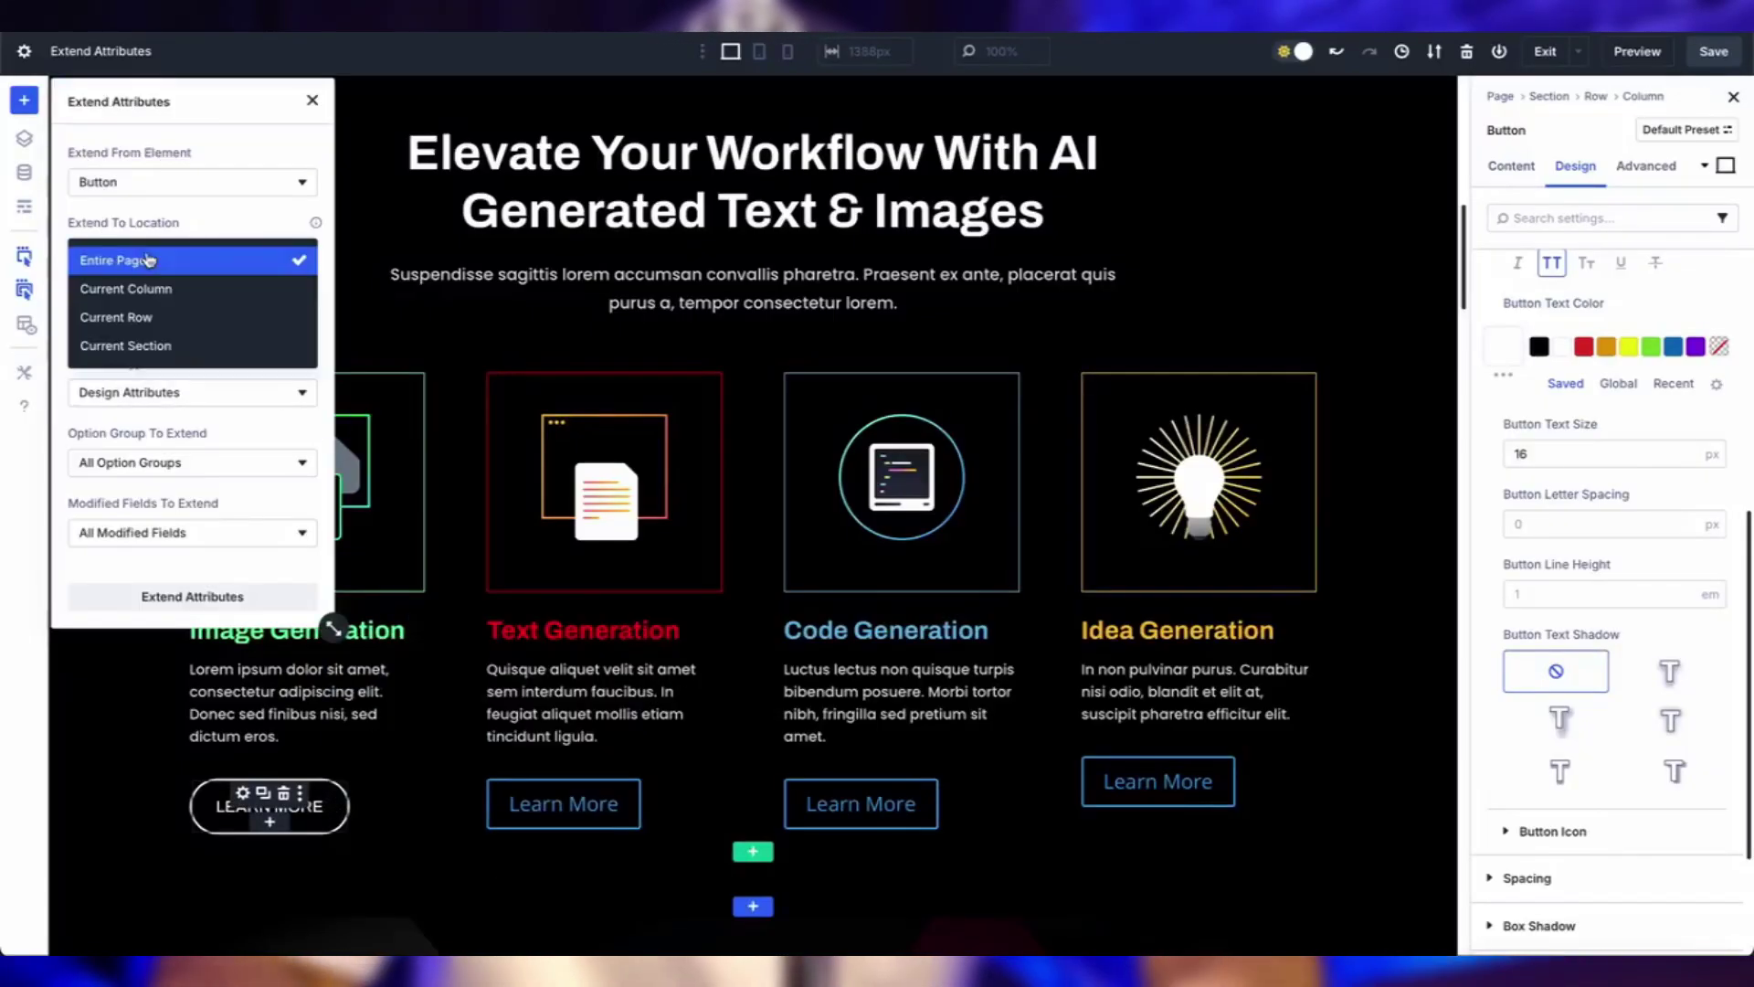
{"action": "left_click", "coordinate": [128, 345]}
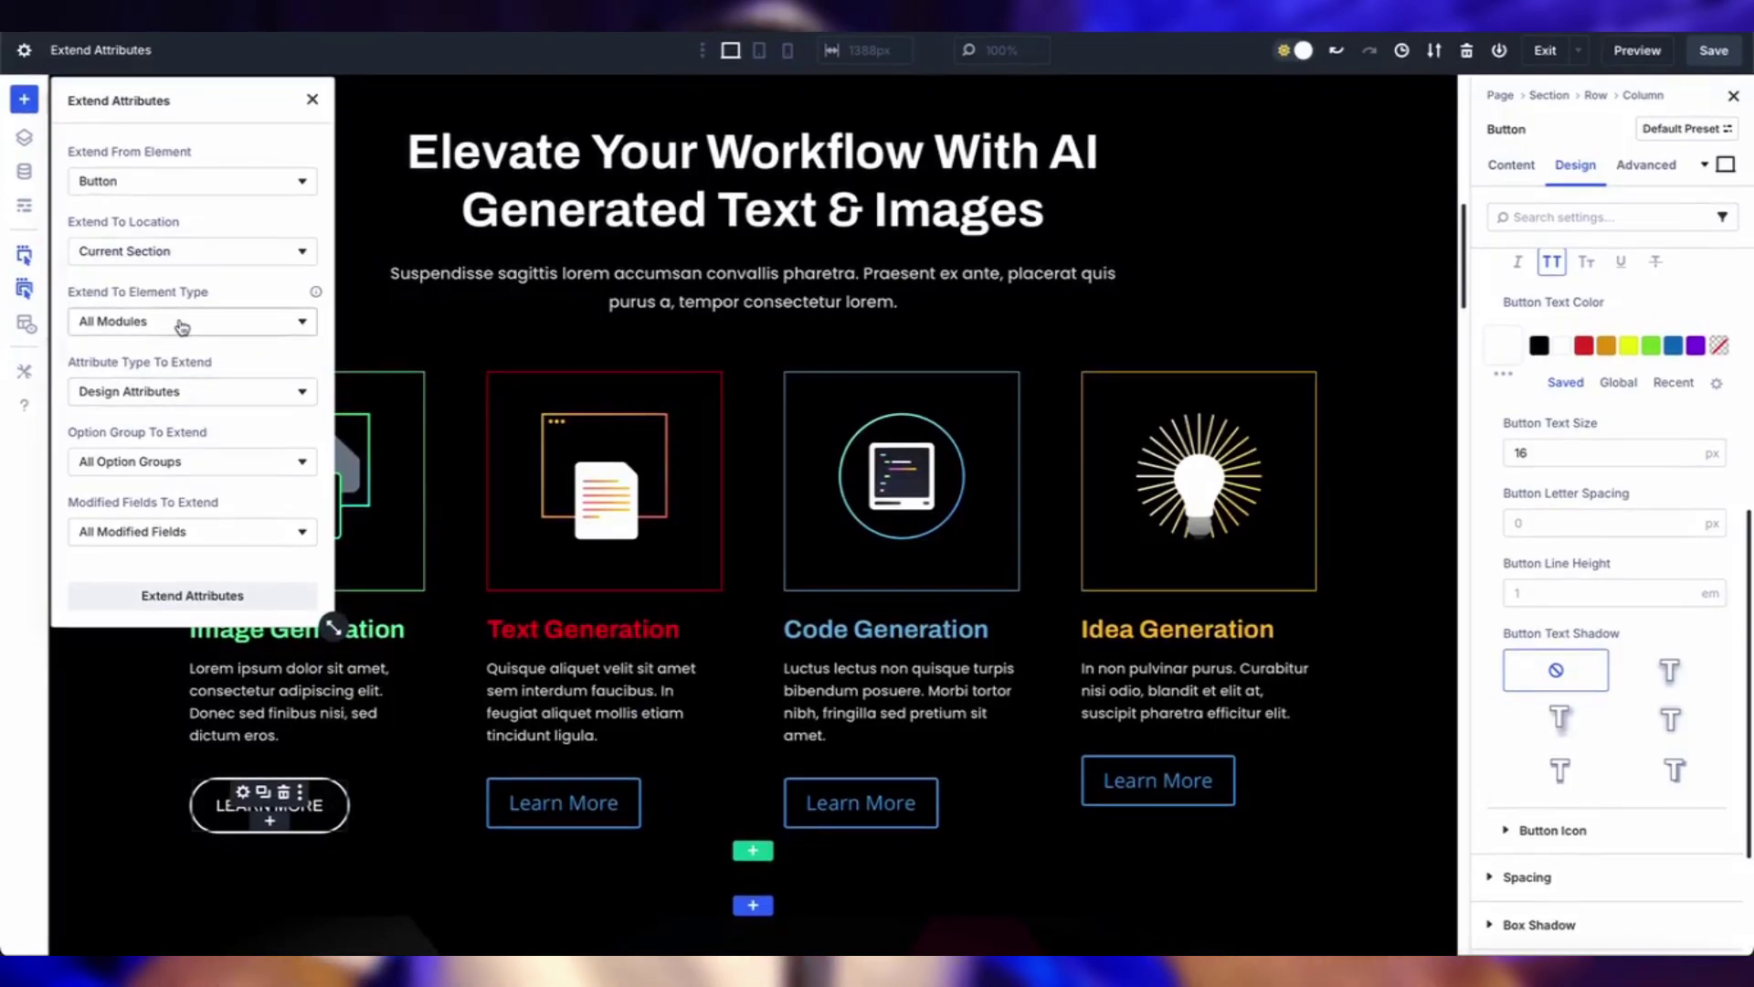
{"action": "left_click", "coordinate": [183, 322]}
{"action": "left_click", "coordinate": [100, 548]}
{"action": "left_click", "coordinate": [218, 604]}
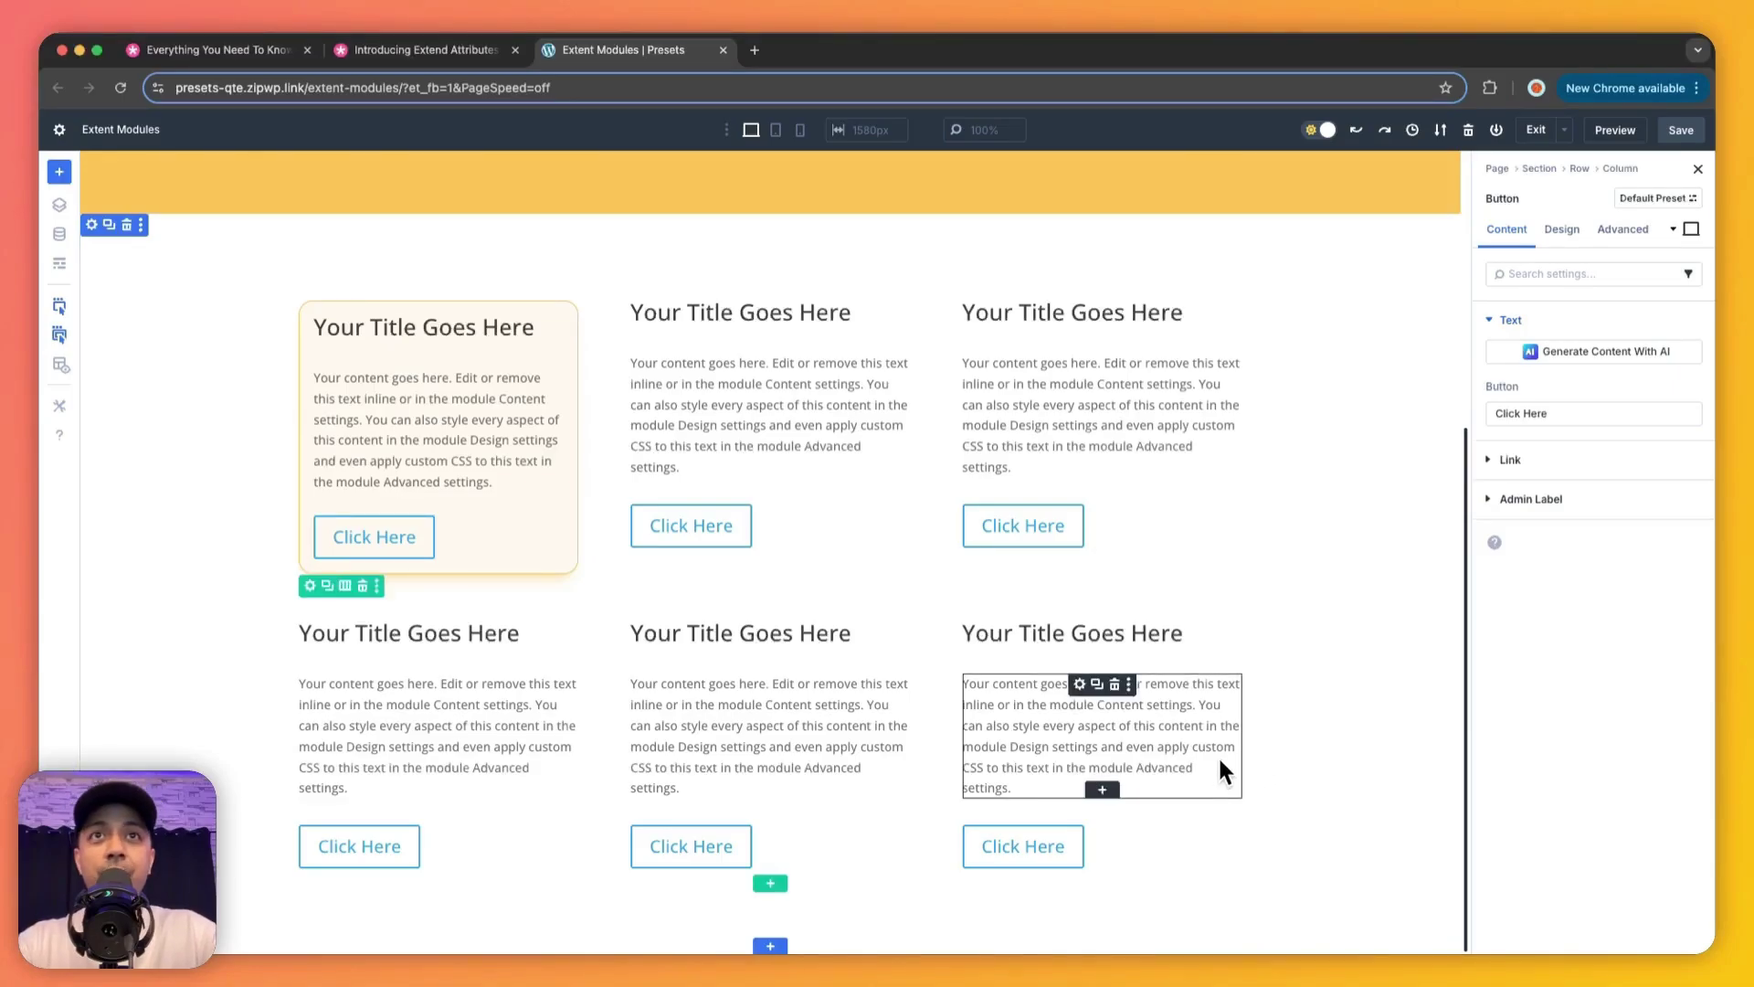
{"action": "scroll", "coordinate": [861, 470], "scroll_direction": "up", "scroll_amount": 5}
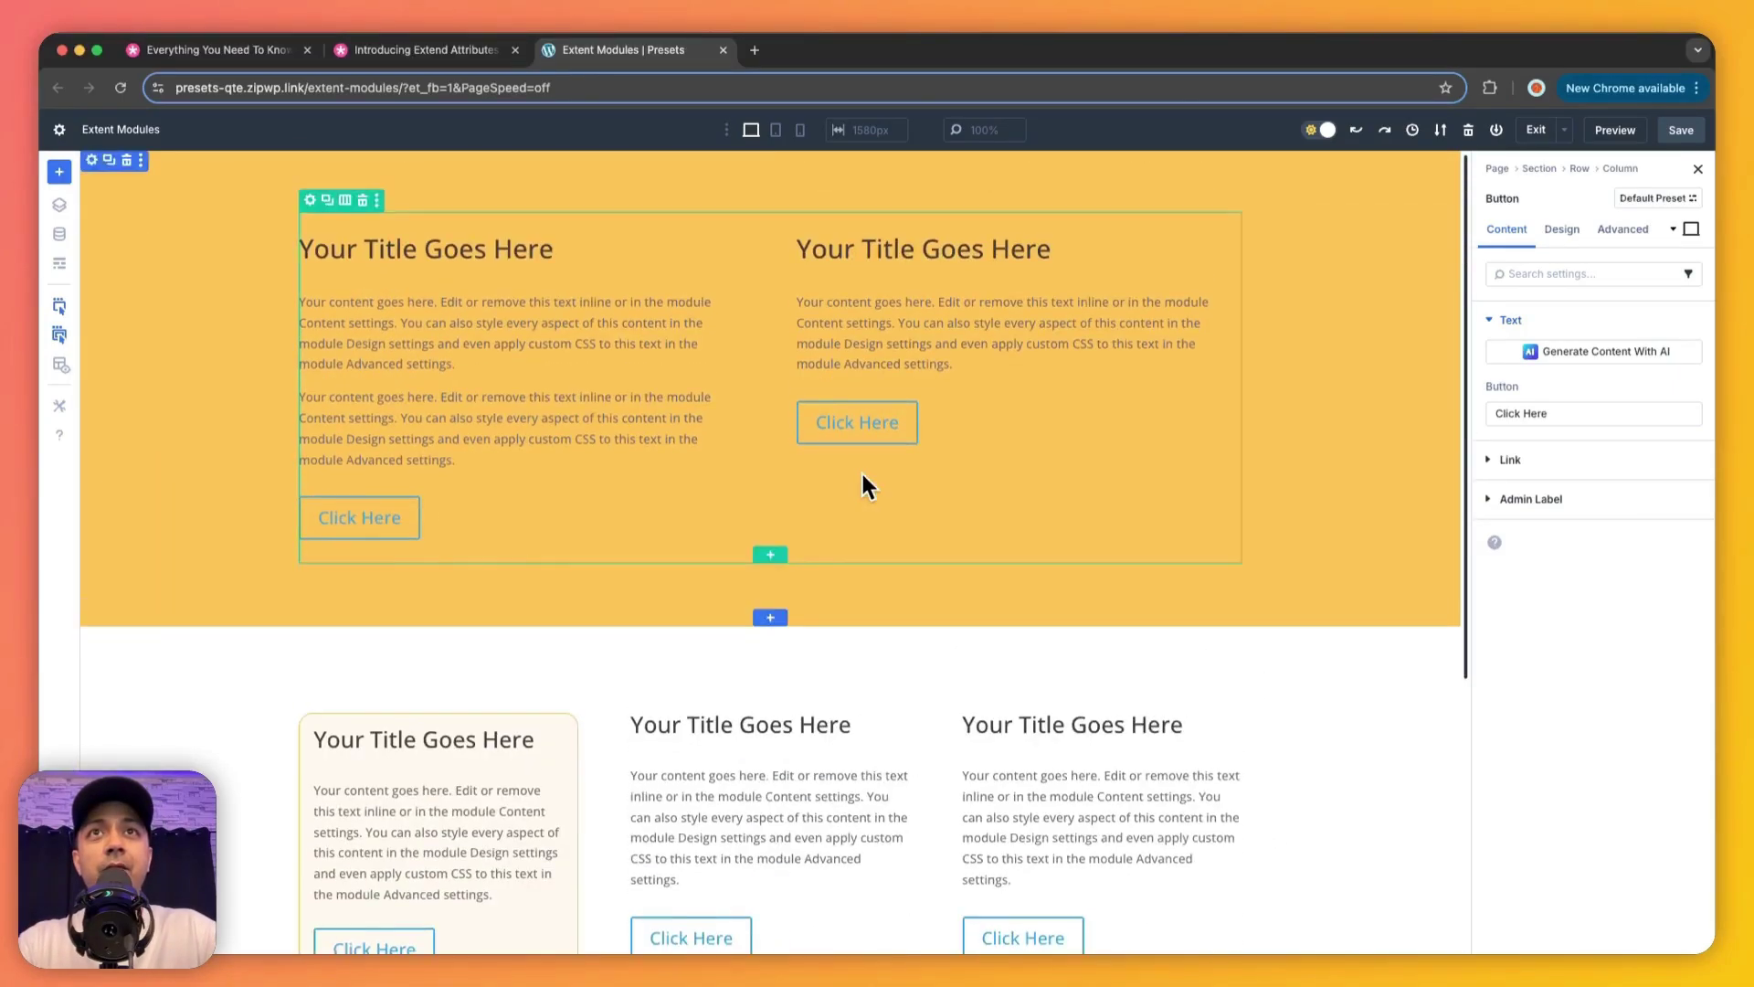
{"action": "scroll", "coordinate": [860, 470], "scroll_direction": "down", "scroll_amount": 5}
{"action": "scroll", "coordinate": [850, 491], "scroll_direction": "down", "scroll_amount": 1}
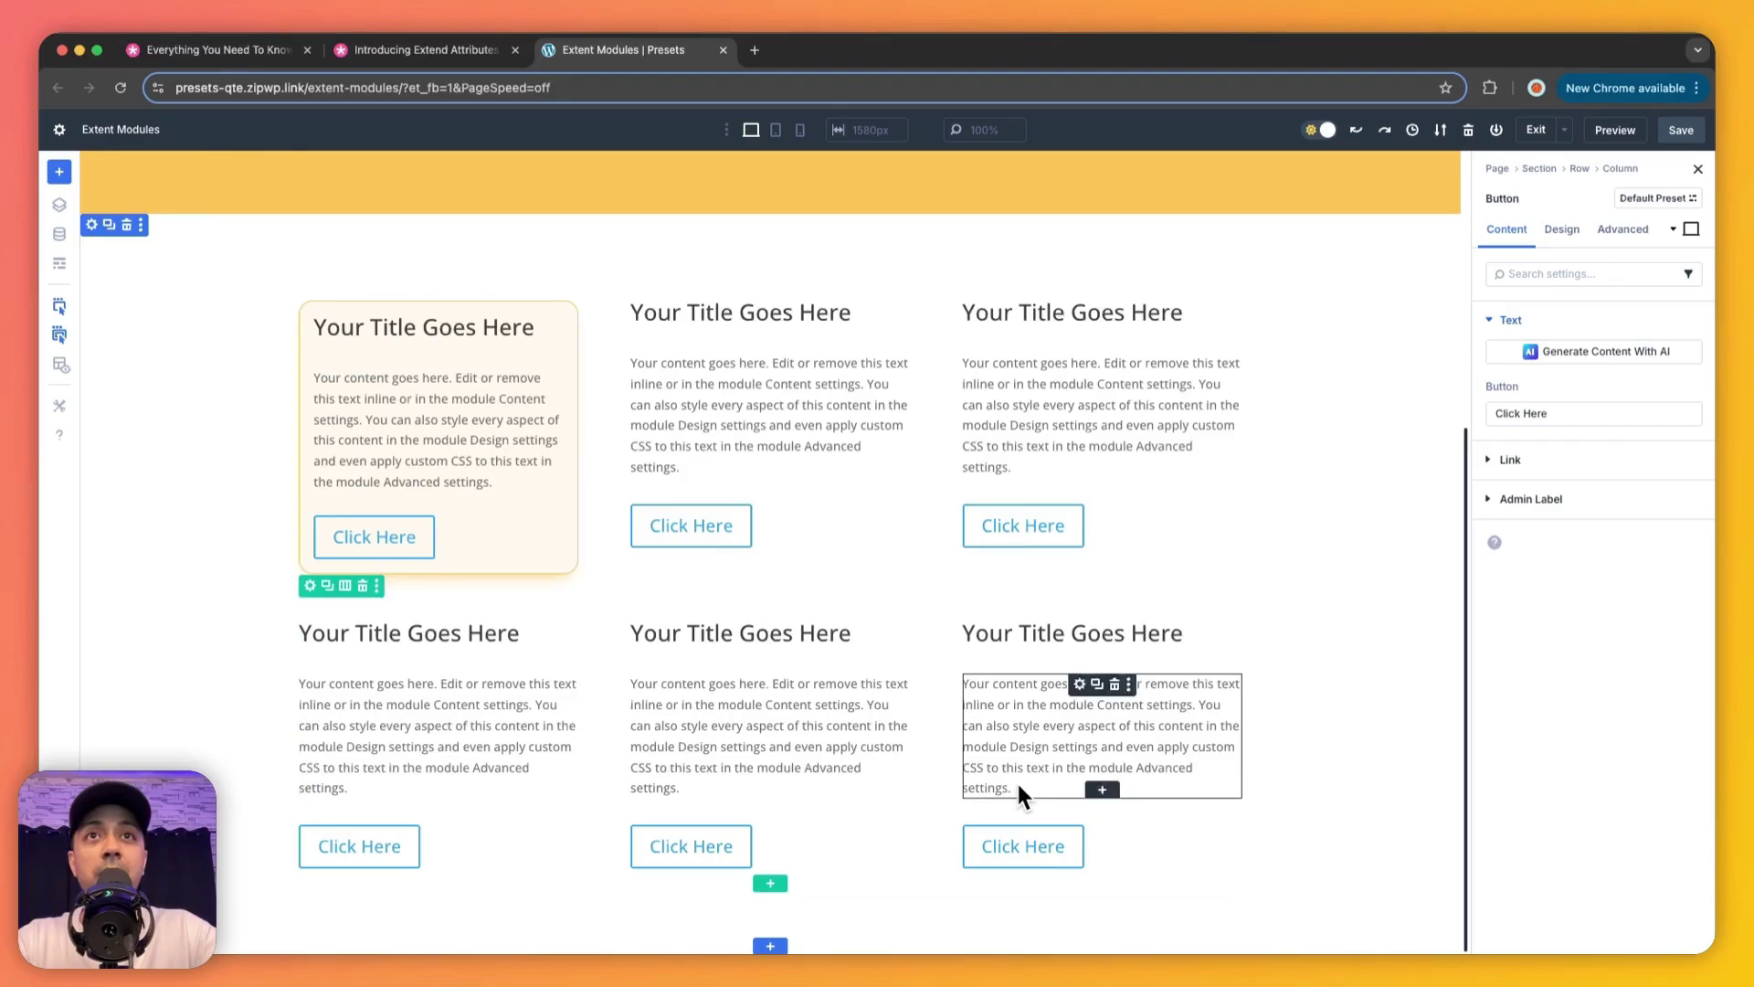
{"action": "scroll", "coordinate": [1015, 780], "scroll_direction": "up", "scroll_amount": 5}
{"action": "scroll", "coordinate": [1007, 775], "scroll_direction": "down", "scroll_amount": 3}
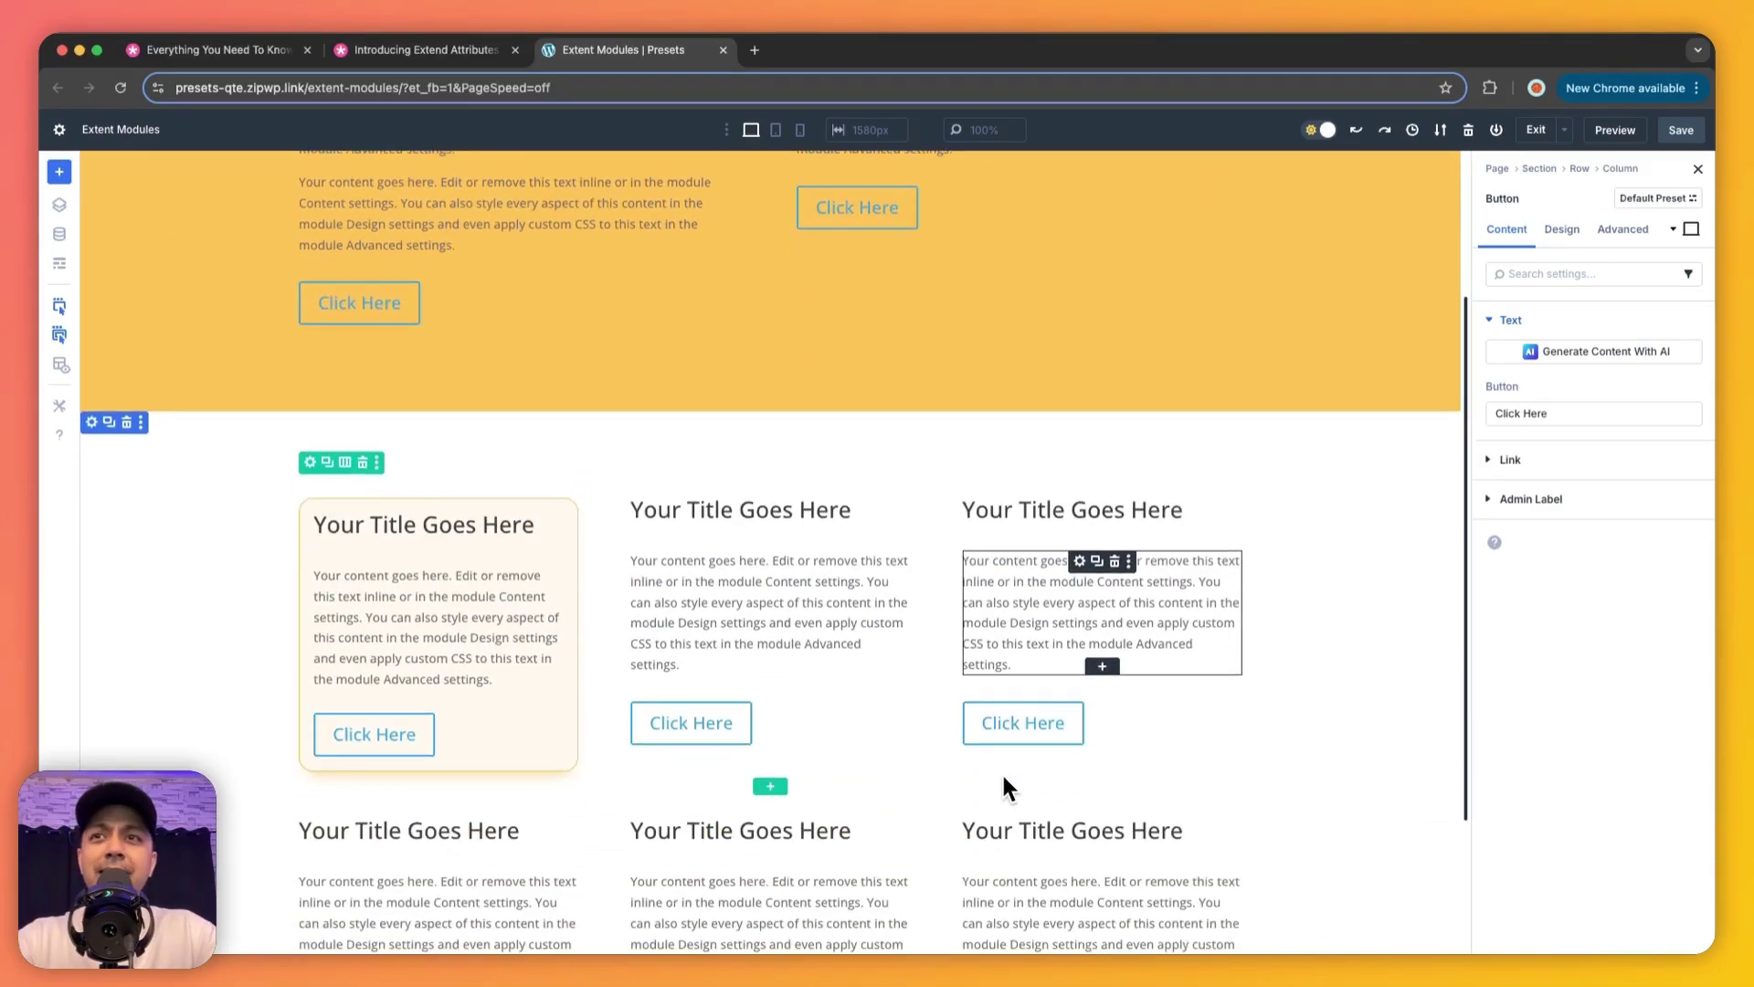
{"action": "mouse_move", "coordinate": [355, 738]}
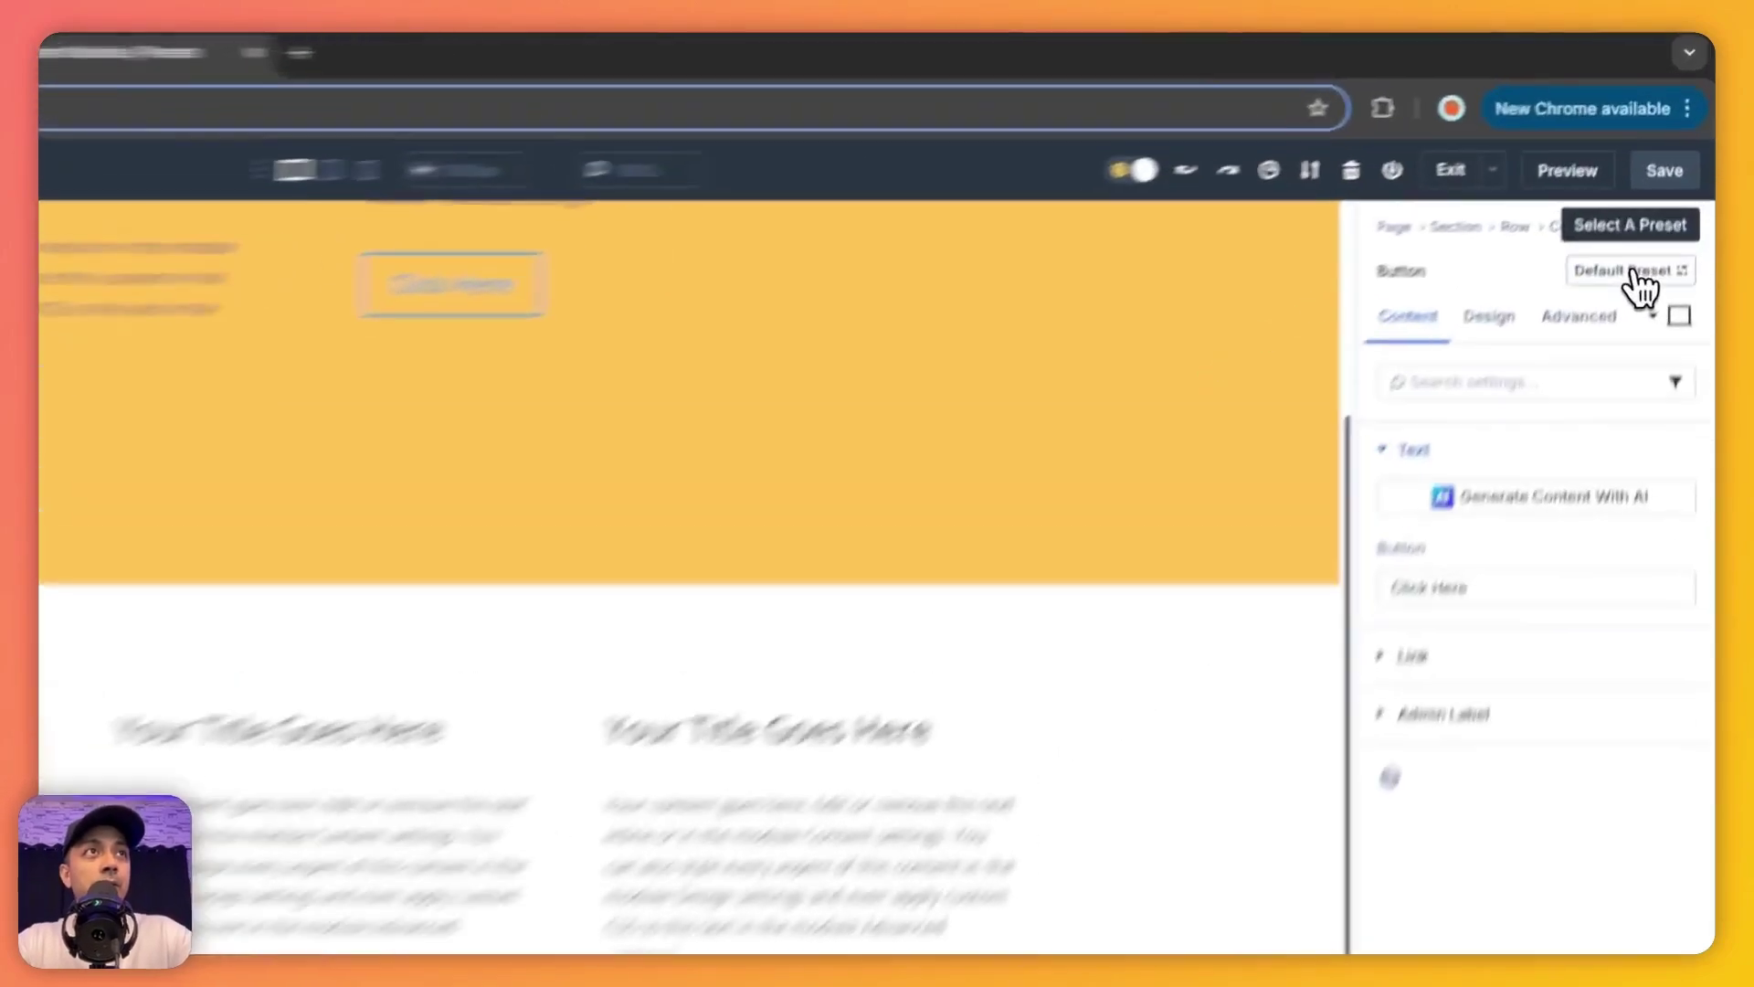
Switch the first card's Click Here button from Default Preset to the Blue Button preset.
{"action": "left_click", "coordinate": [1662, 201]}
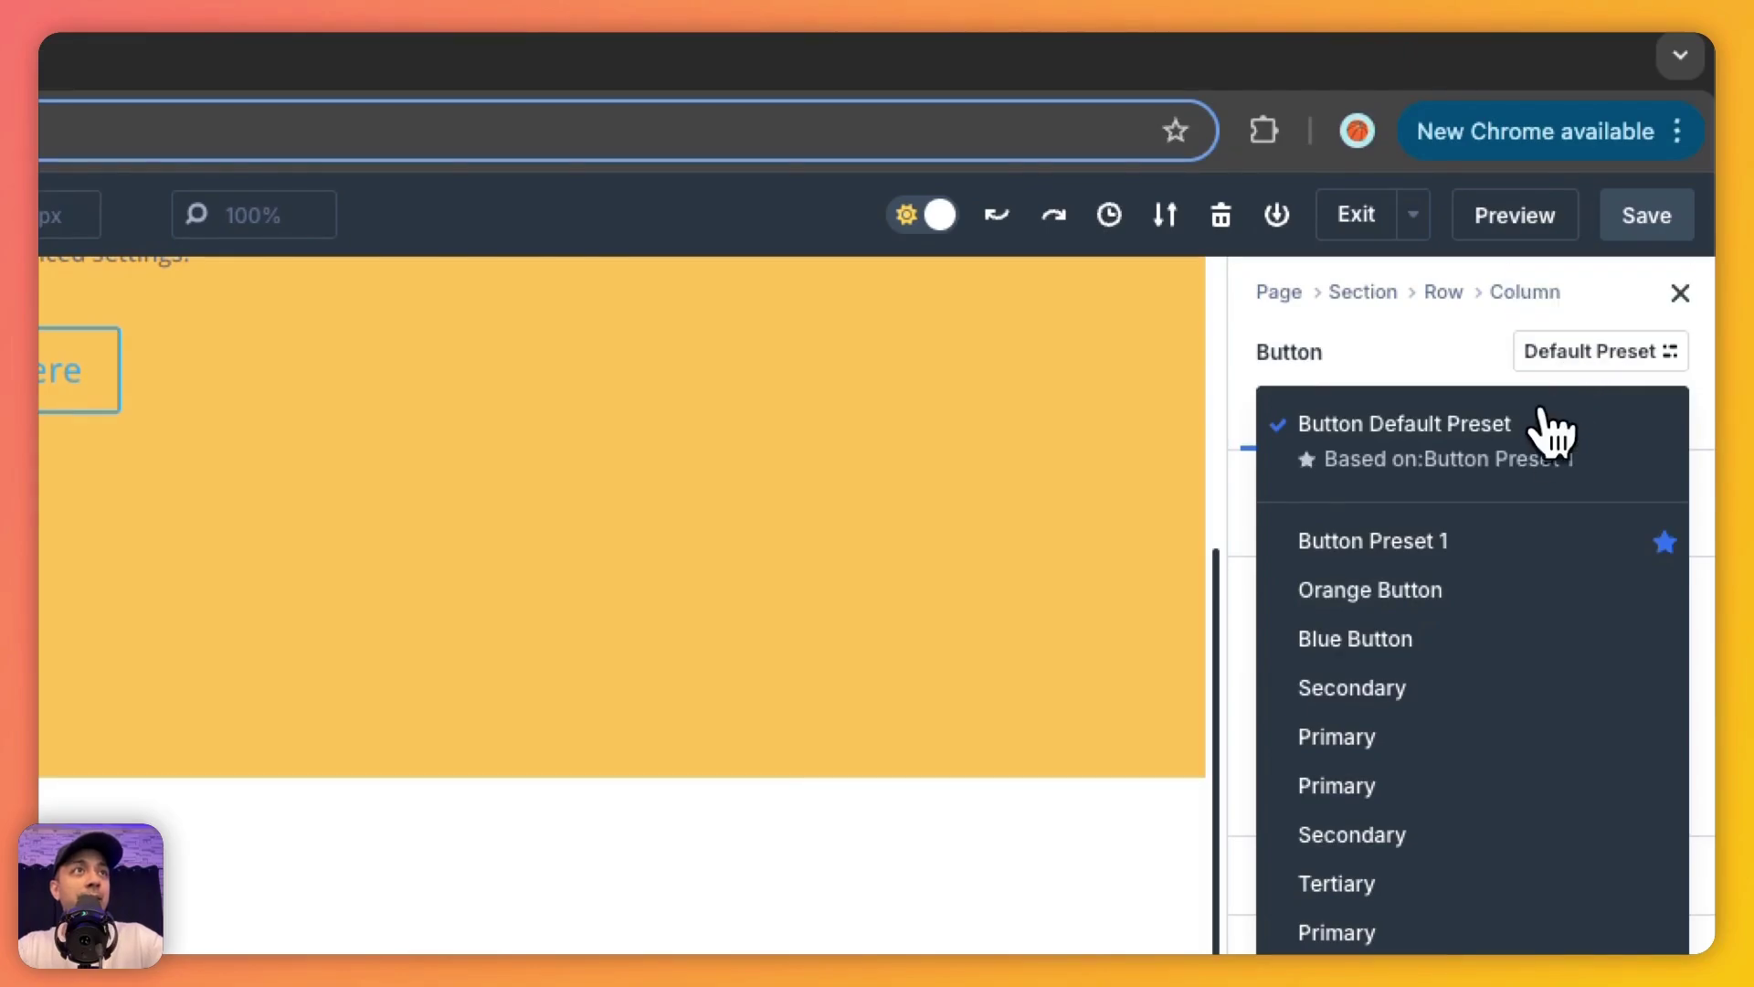
{"action": "left_click", "coordinate": [1341, 644]}
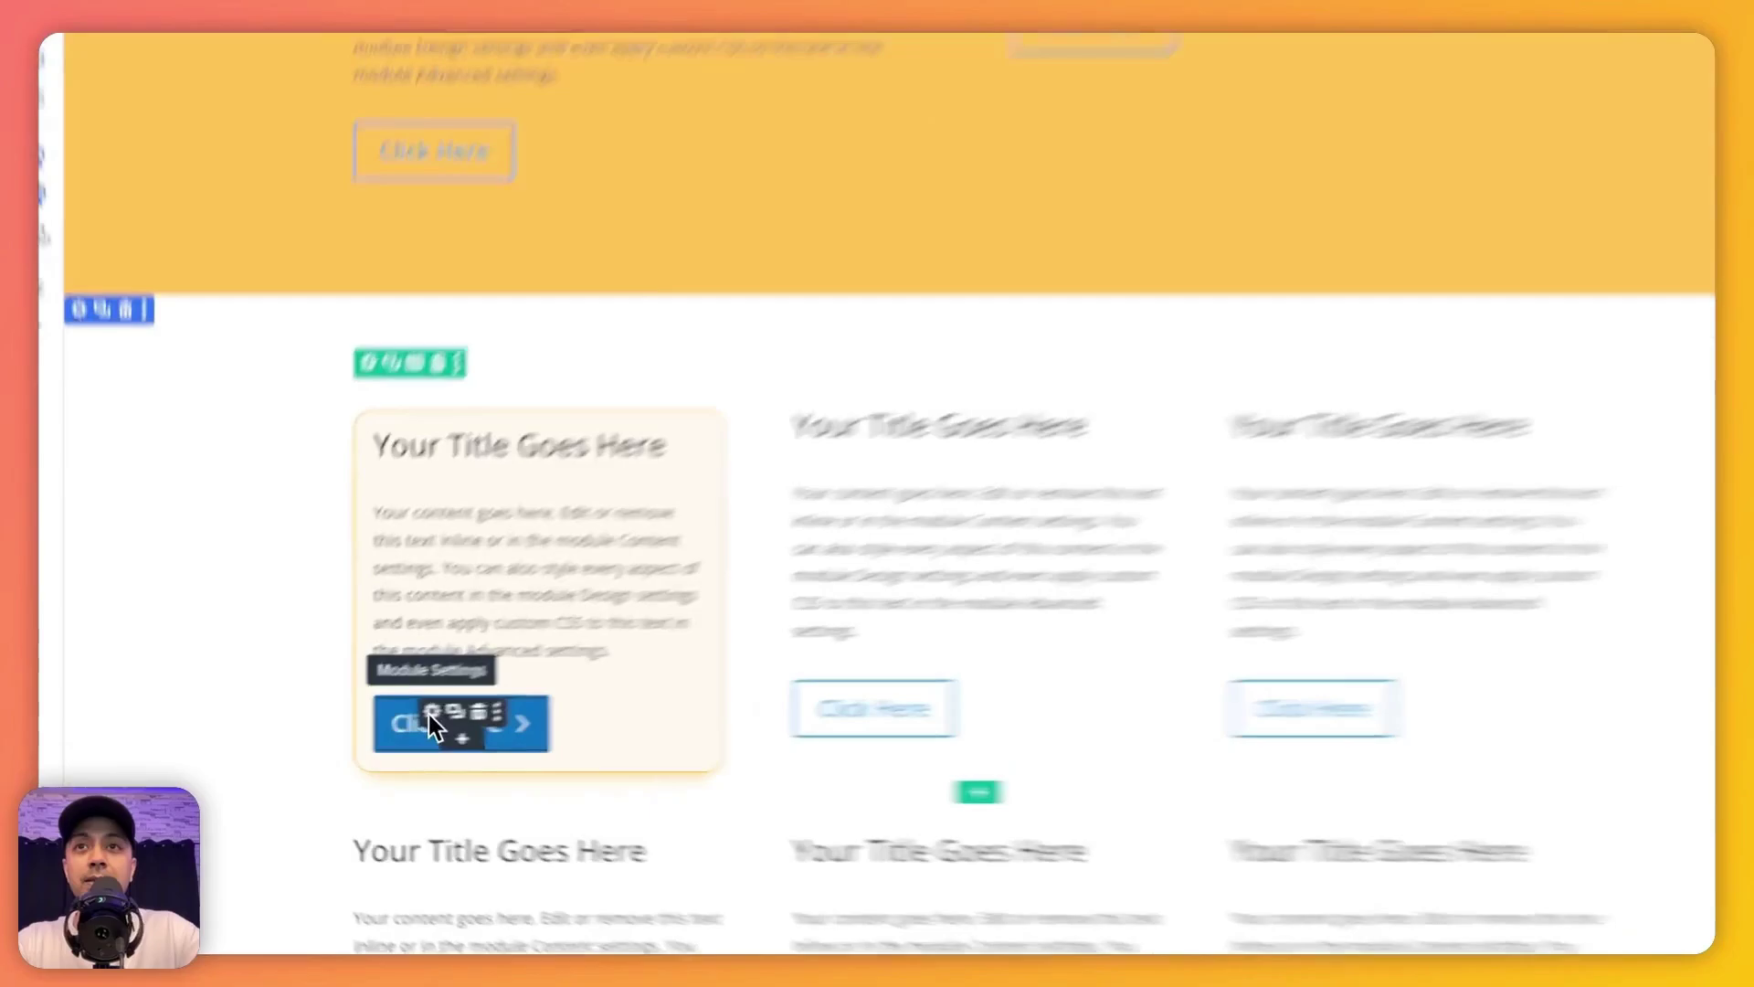
Choose Extend Button Design Attributes from the blue button's context menu.
{"action": "right_click", "coordinate": [359, 730]}
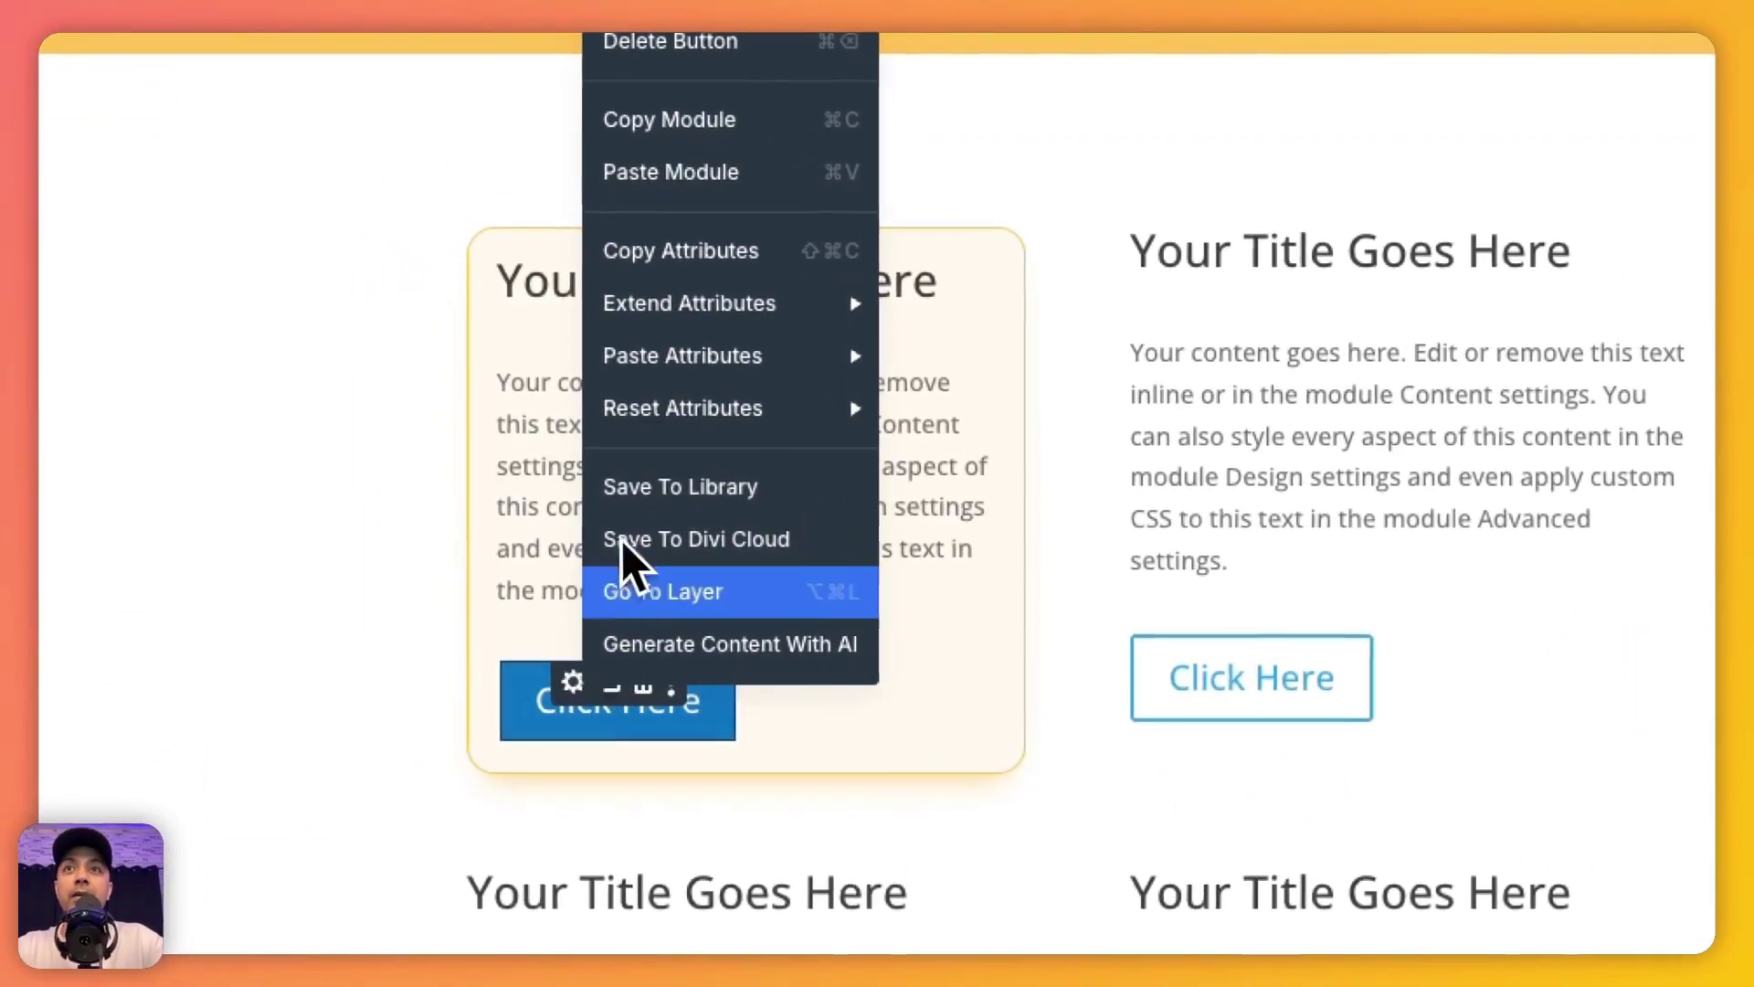
{"action": "mouse_move", "coordinate": [387, 562]}
{"action": "mouse_move", "coordinate": [662, 311]}
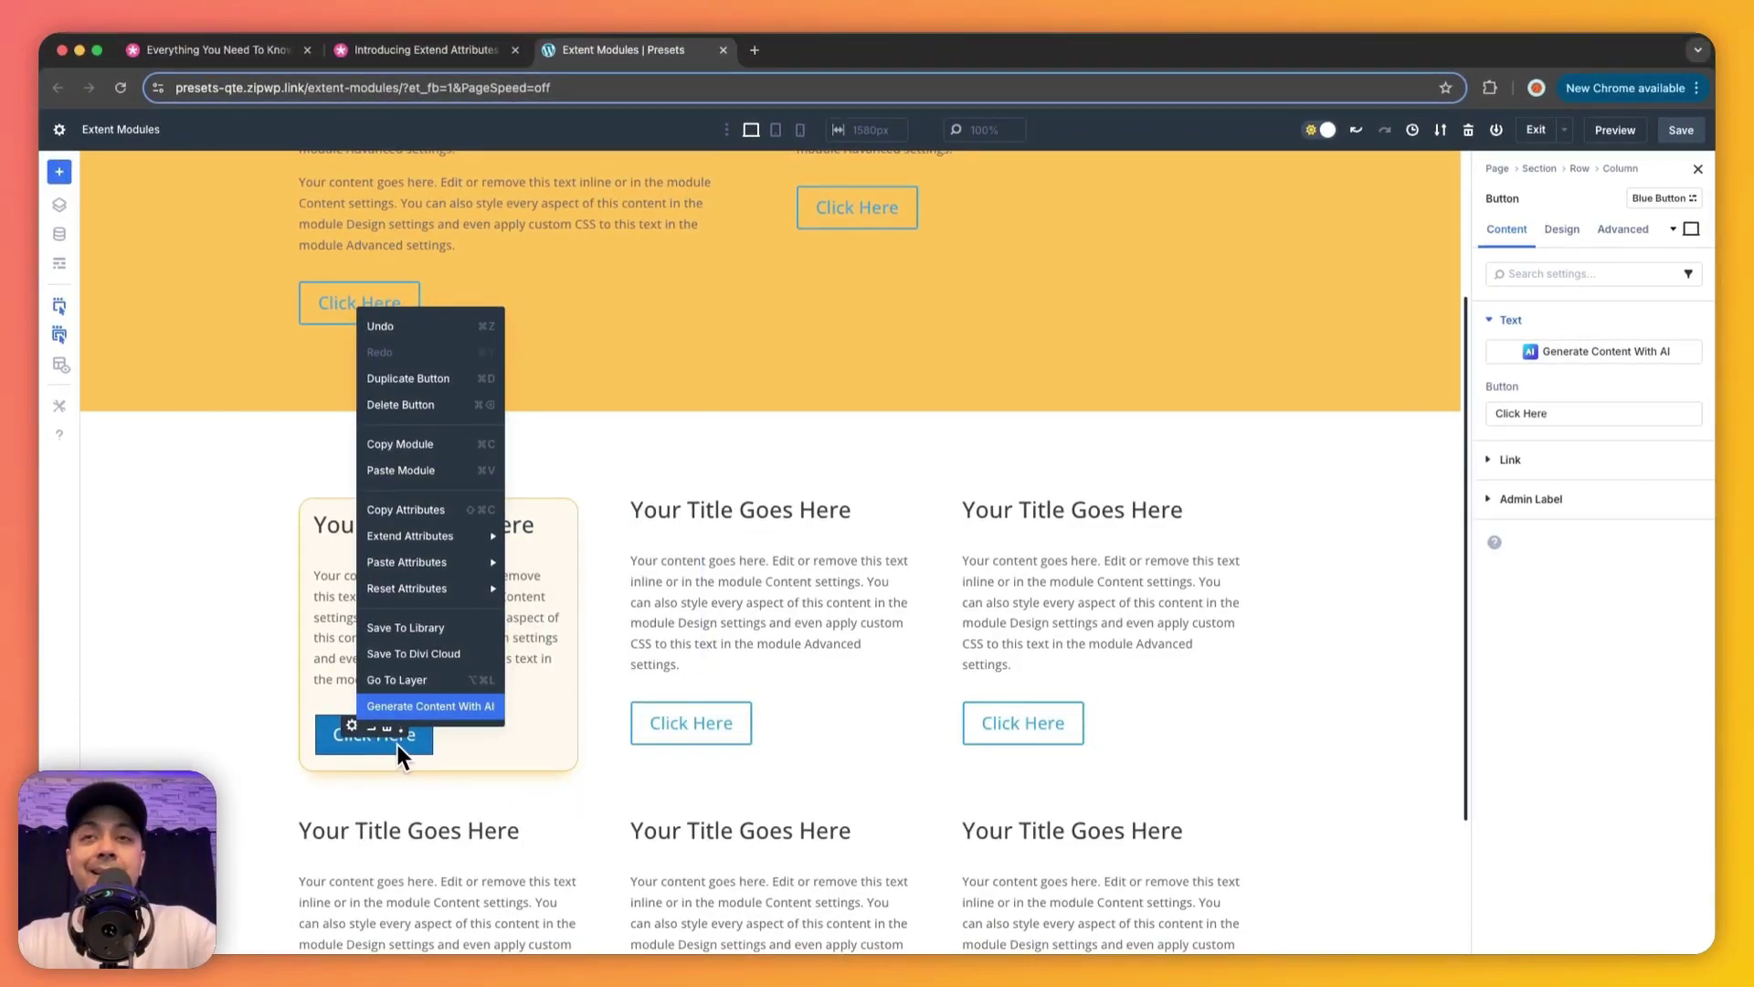
{"action": "mouse_move", "coordinate": [429, 539]}
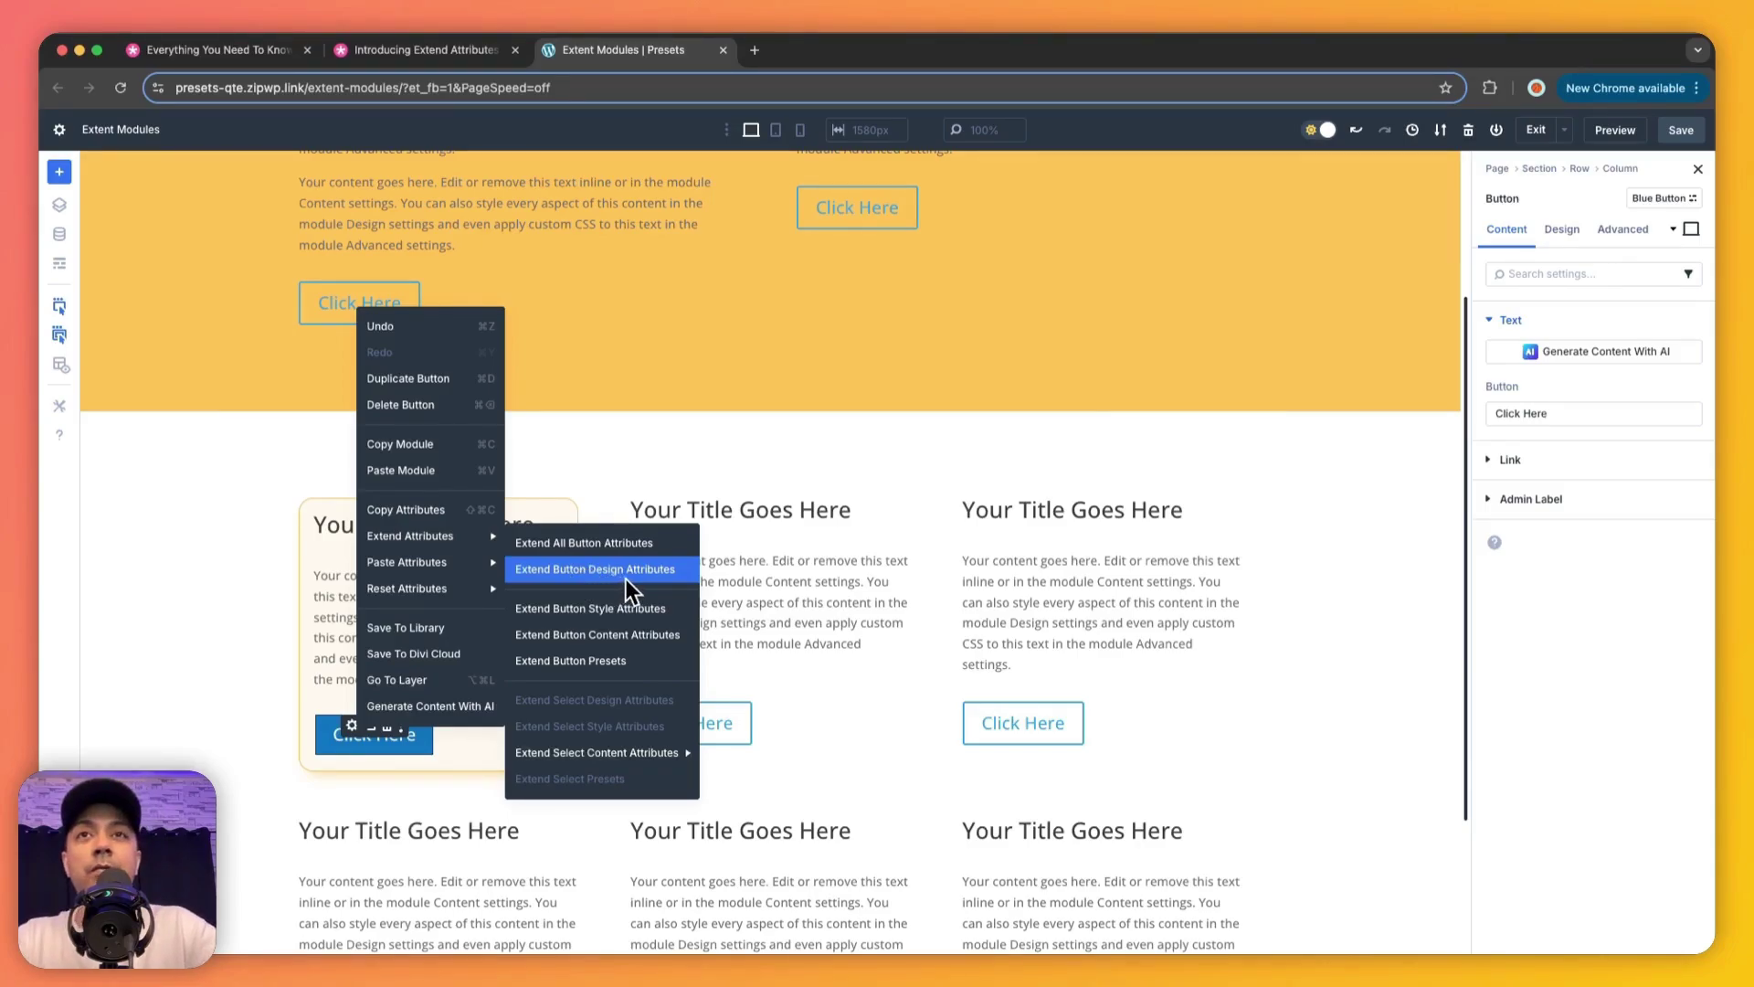
{"action": "left_click", "coordinate": [373, 535]}
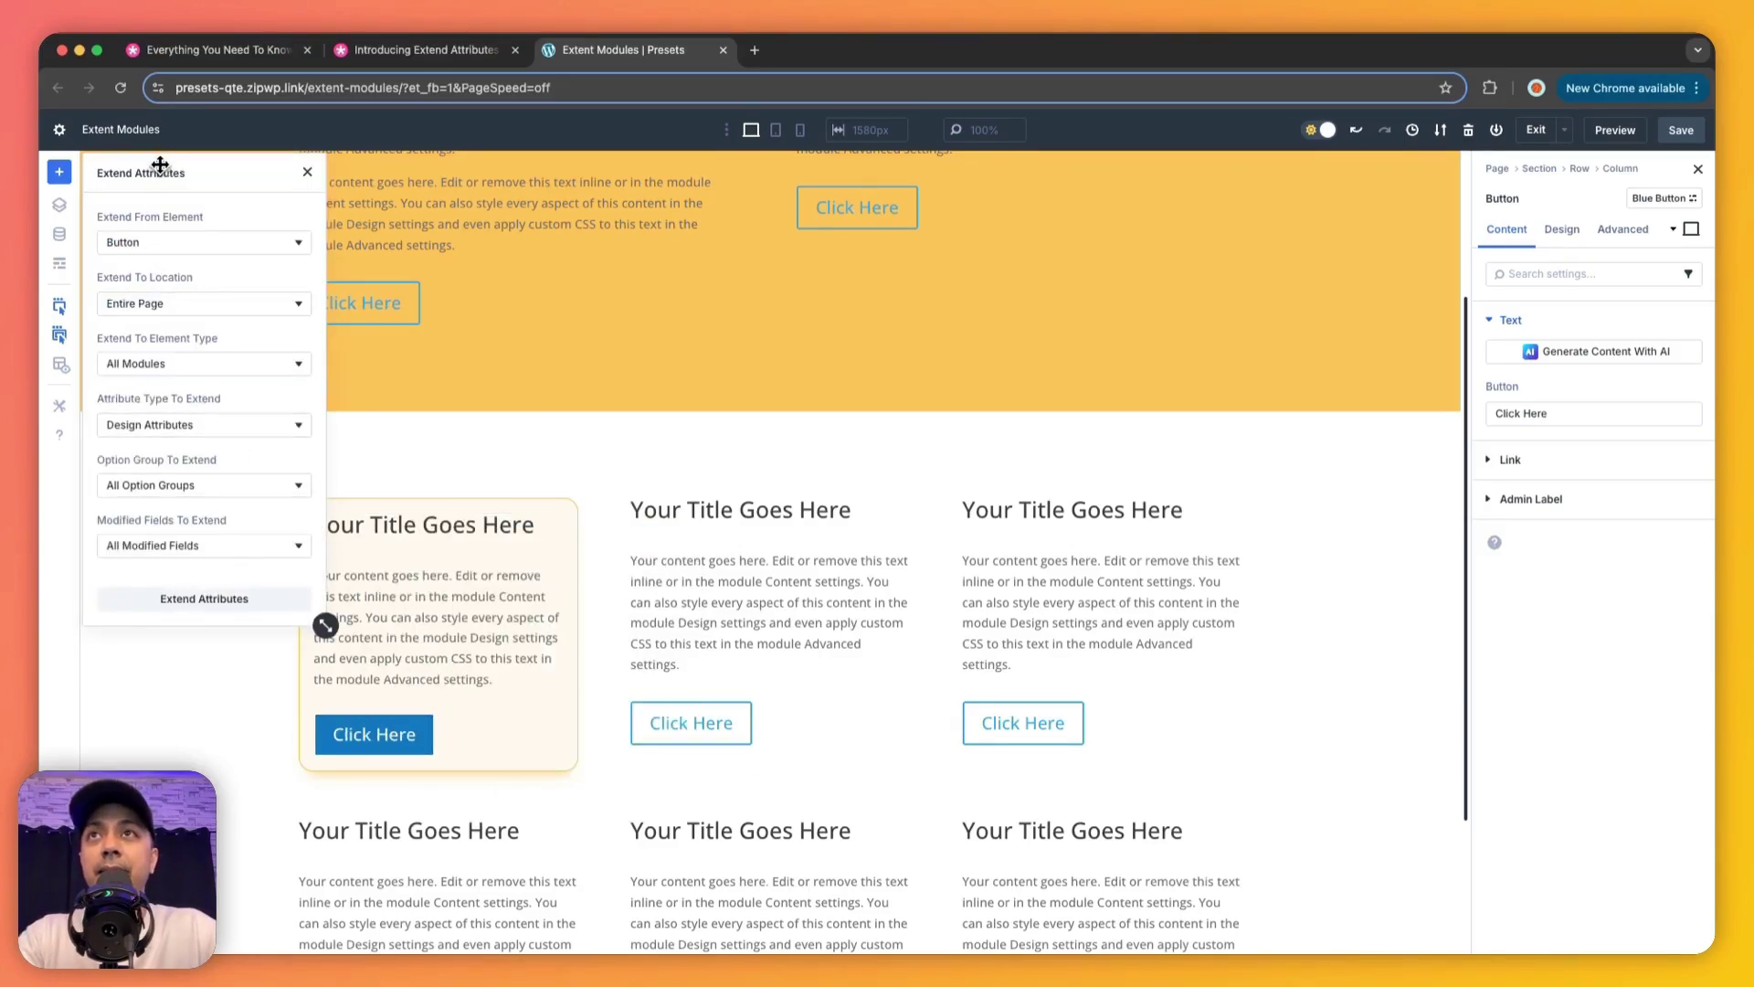
Move the Extend Attributes dialog to the page centre and set Extend From Element to Button.
{"action": "left_click_drag", "start_coordinate": [160, 166], "coordinate": [659, 263]}
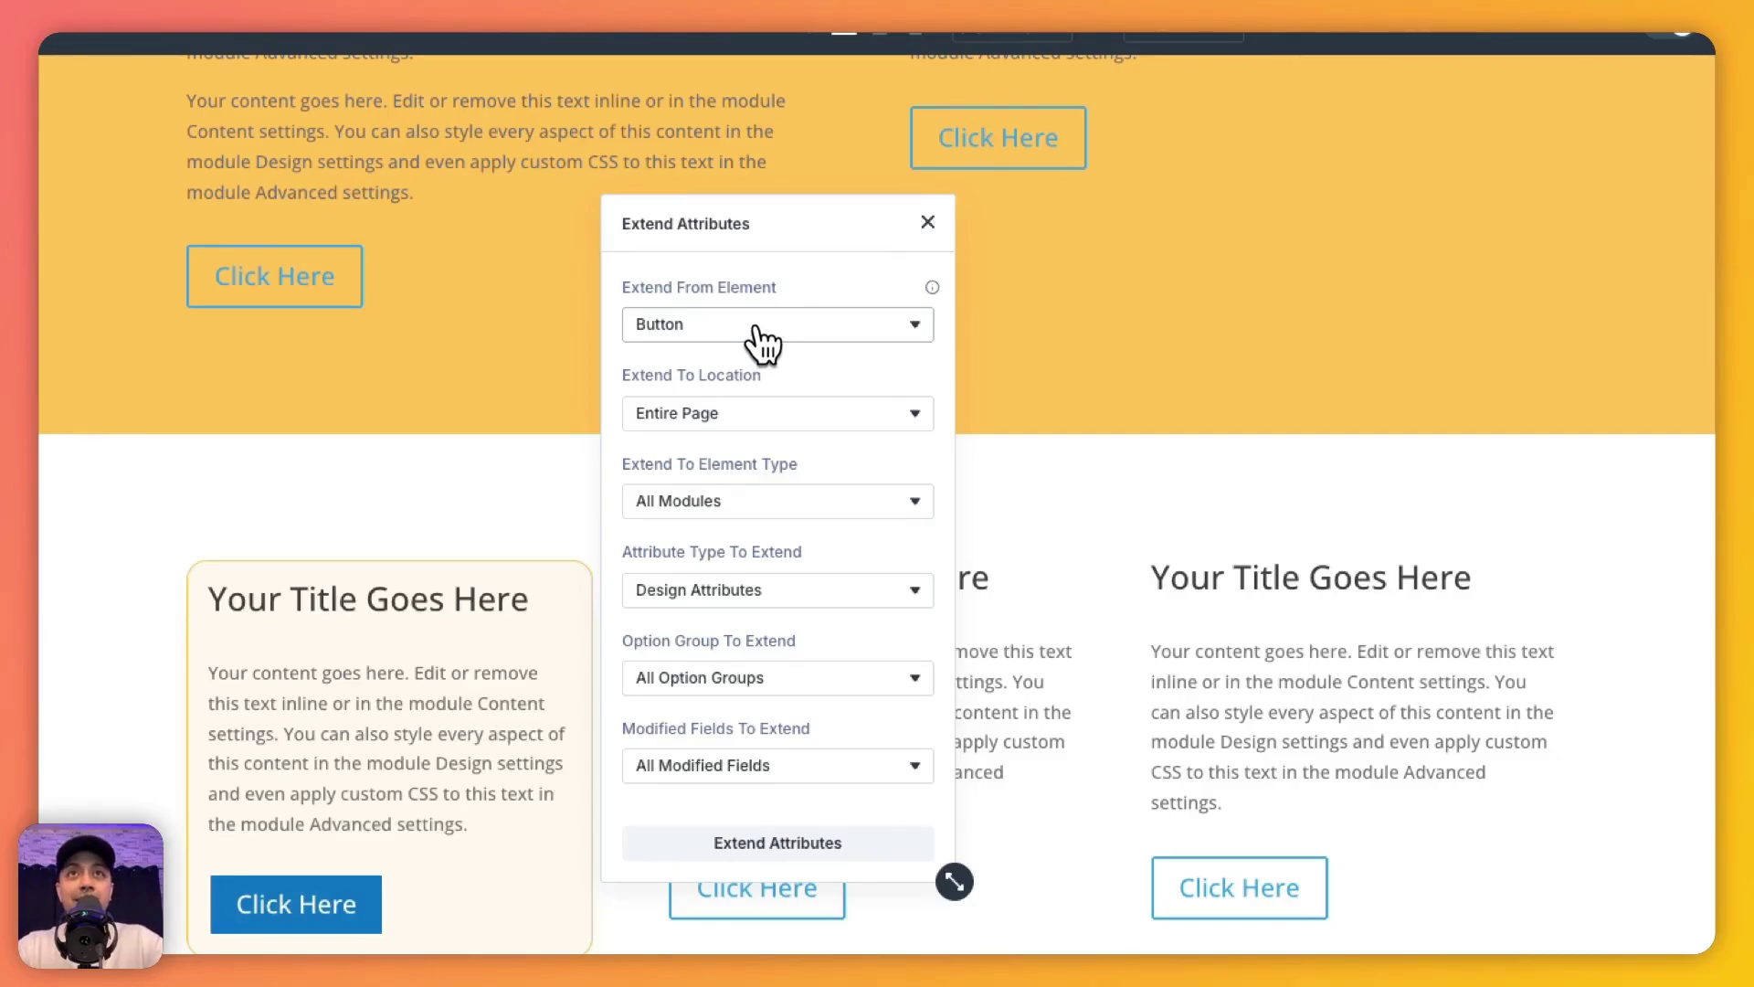
{"action": "left_click", "coordinate": [687, 336]}
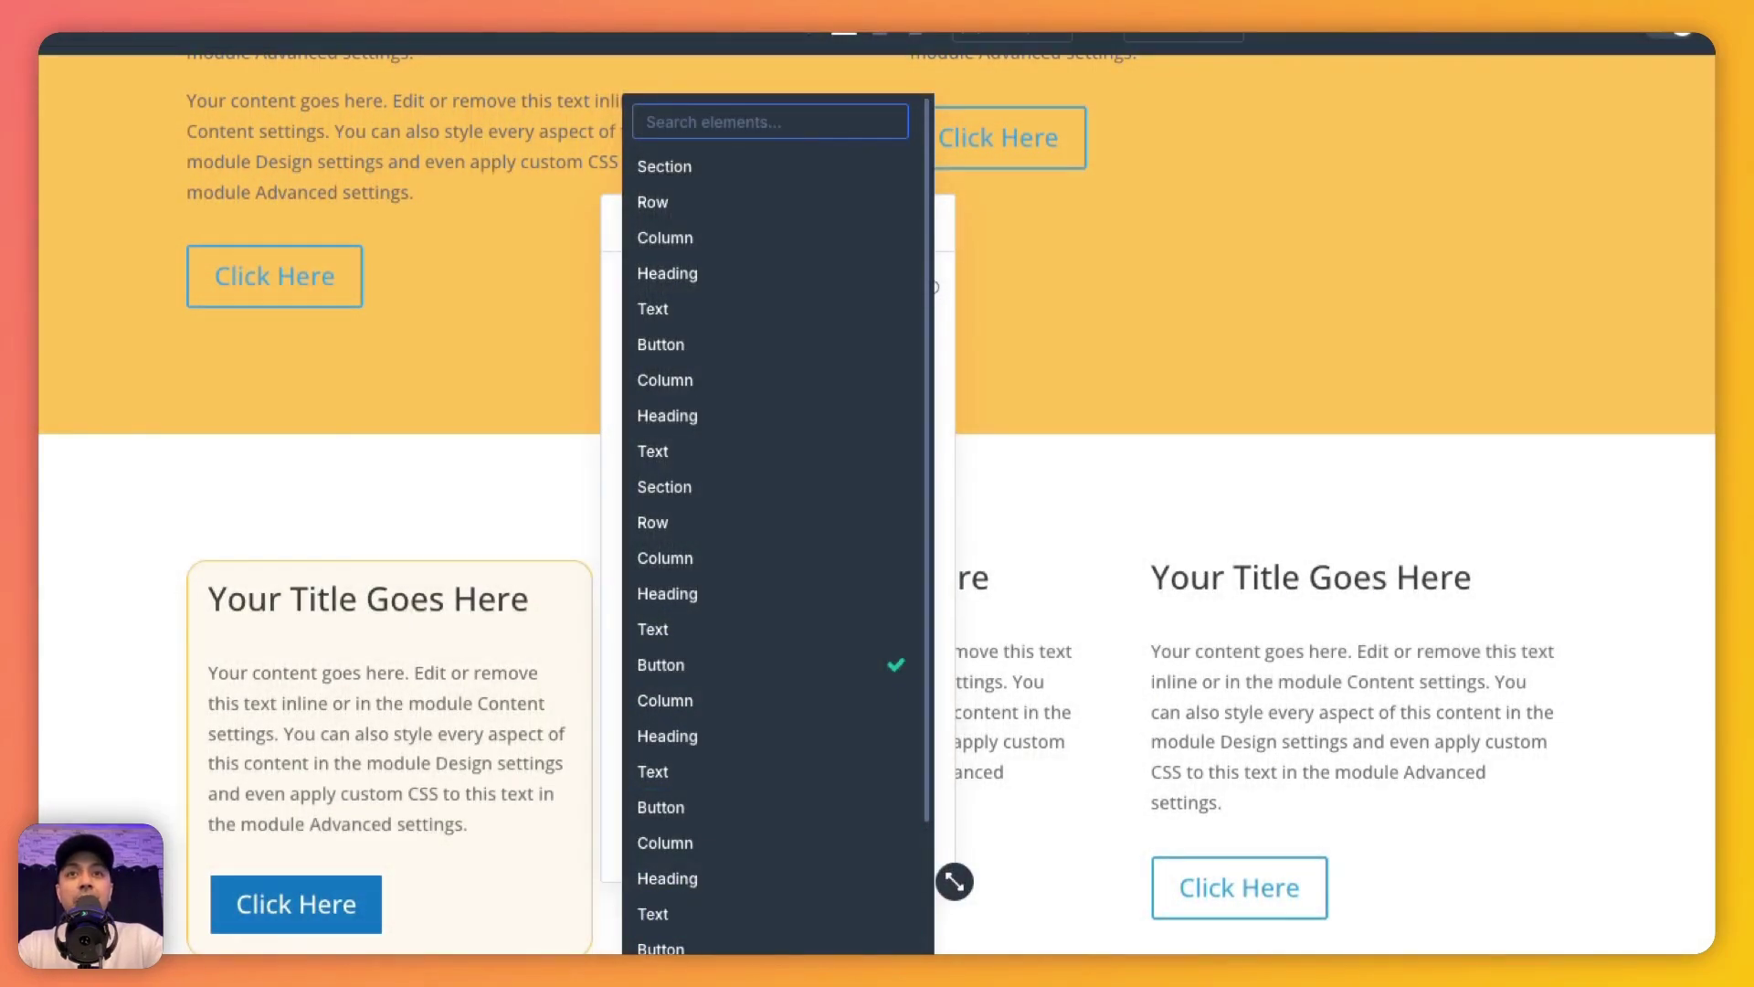
{"action": "scroll", "coordinate": [777, 548], "scroll_direction": "down", "scroll_amount": 3}
{"action": "scroll", "coordinate": [692, 356], "scroll_direction": "up", "scroll_amount": 3}
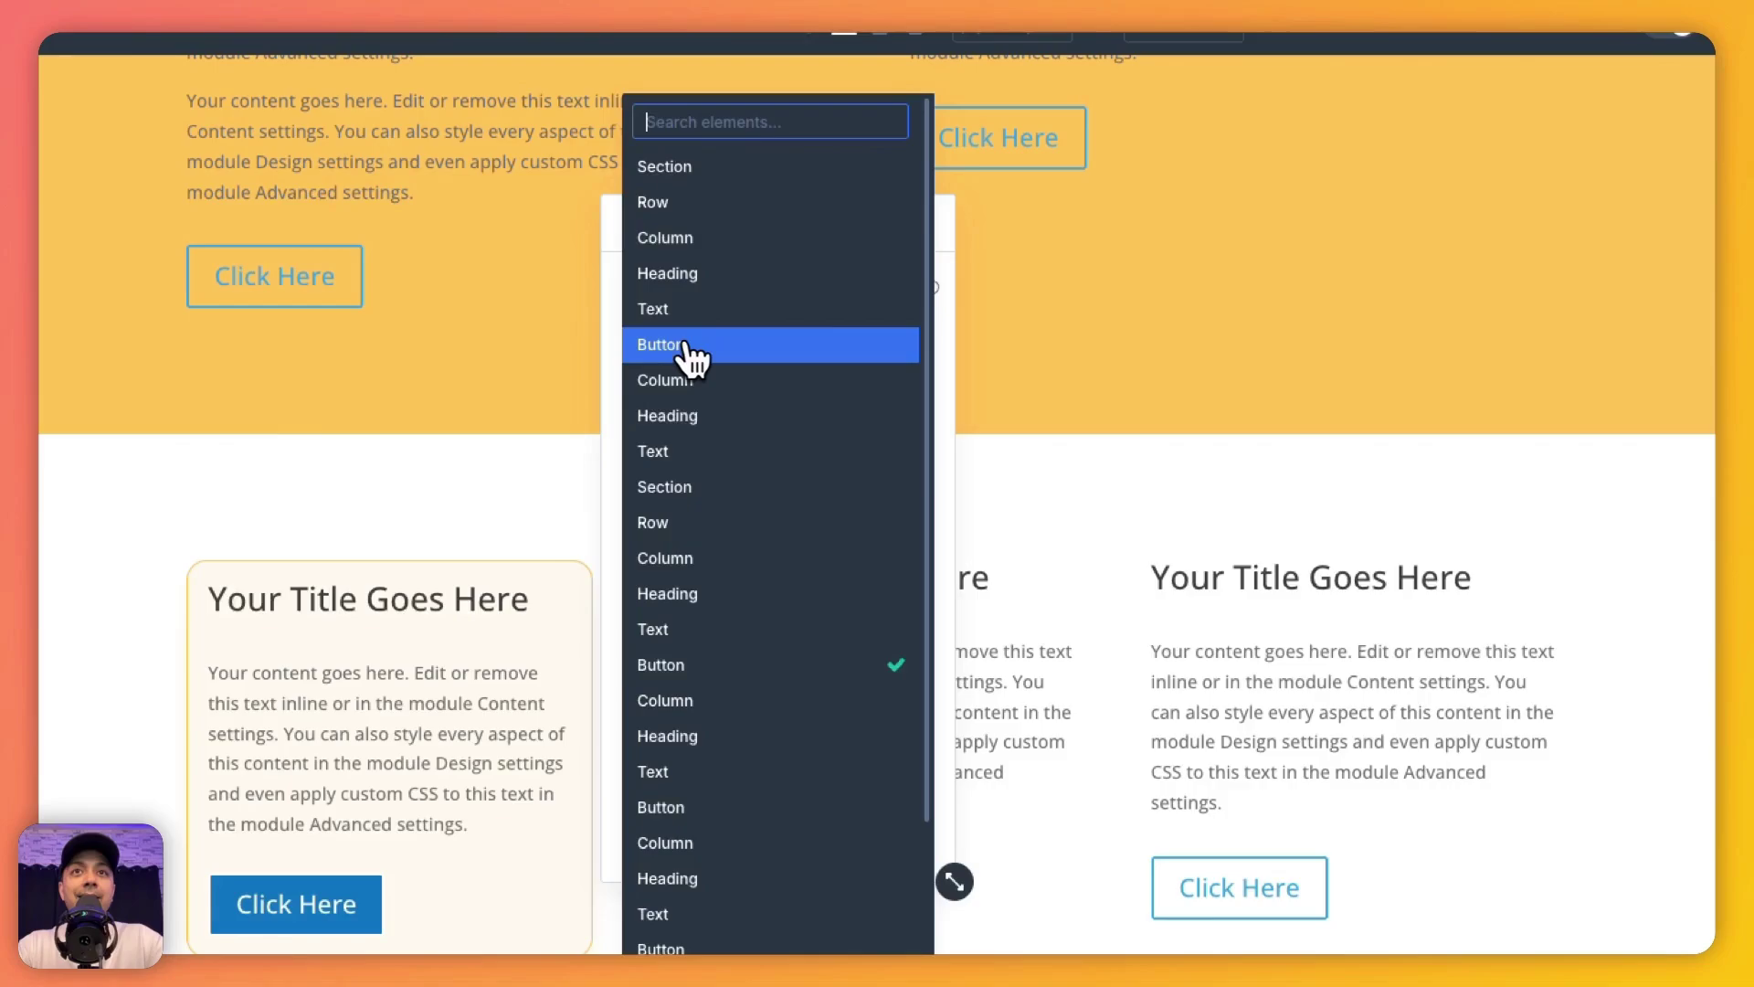
{"action": "left_click", "coordinate": [687, 347]}
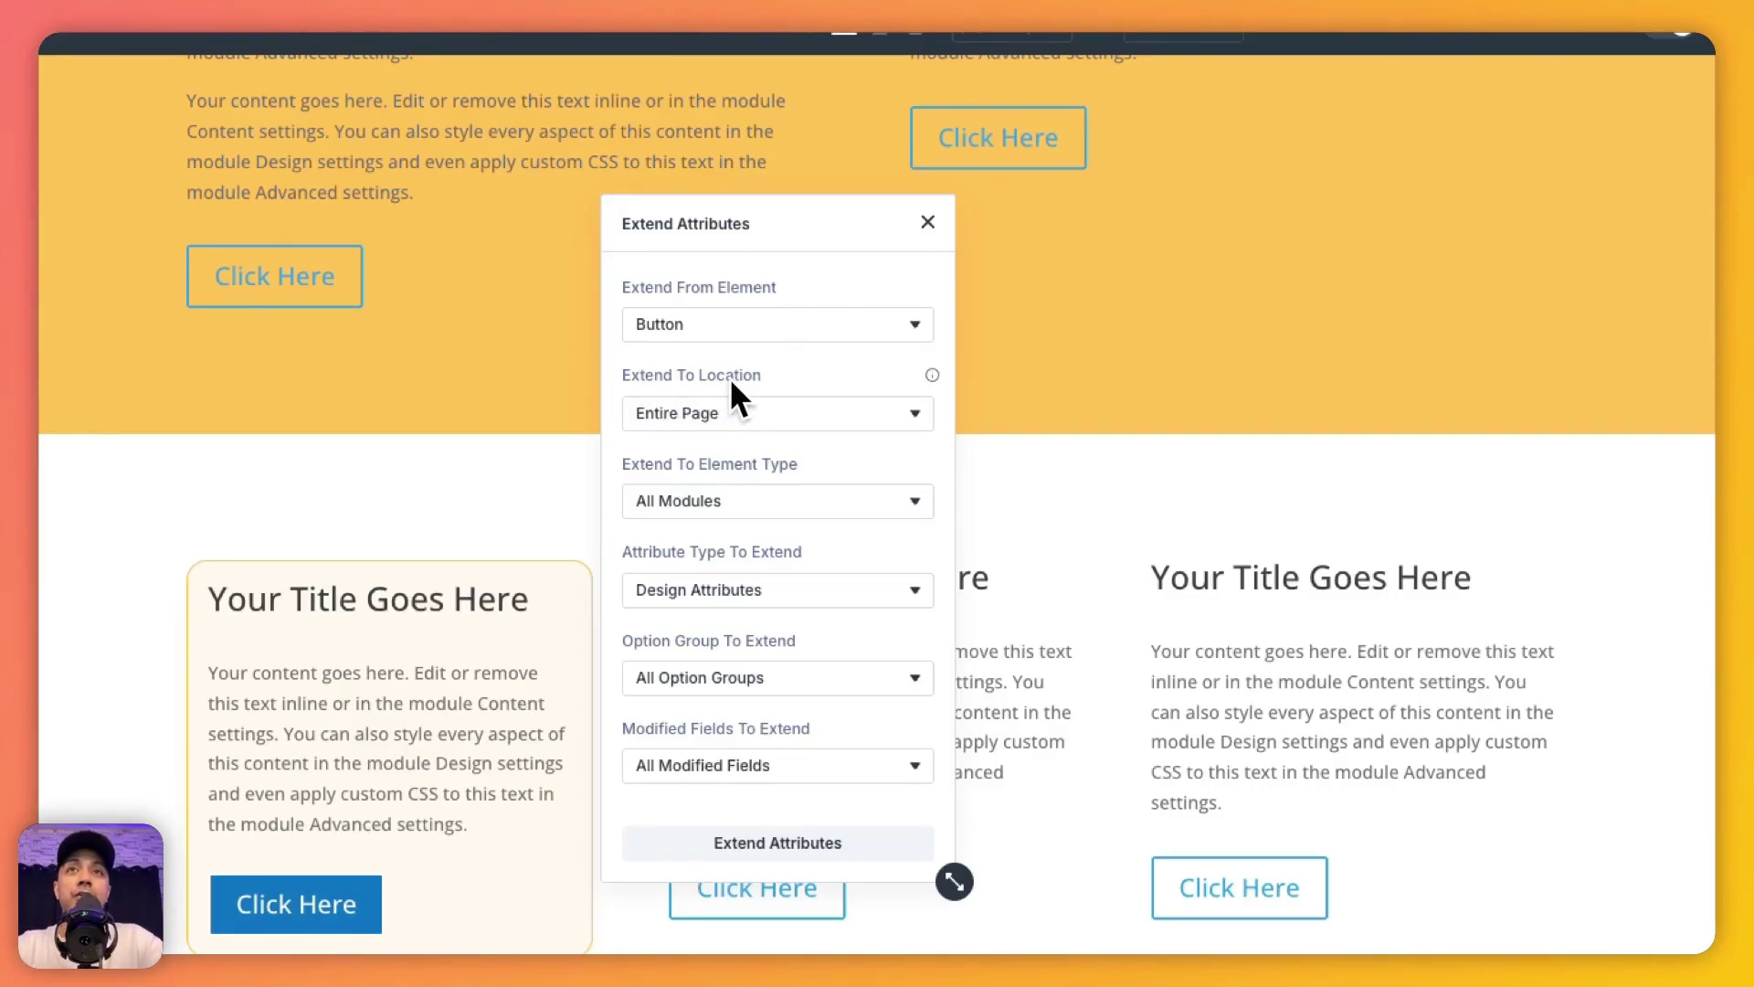
Change Extend To Location from Entire Page to Current Row.
{"action": "left_click", "coordinate": [665, 422]}
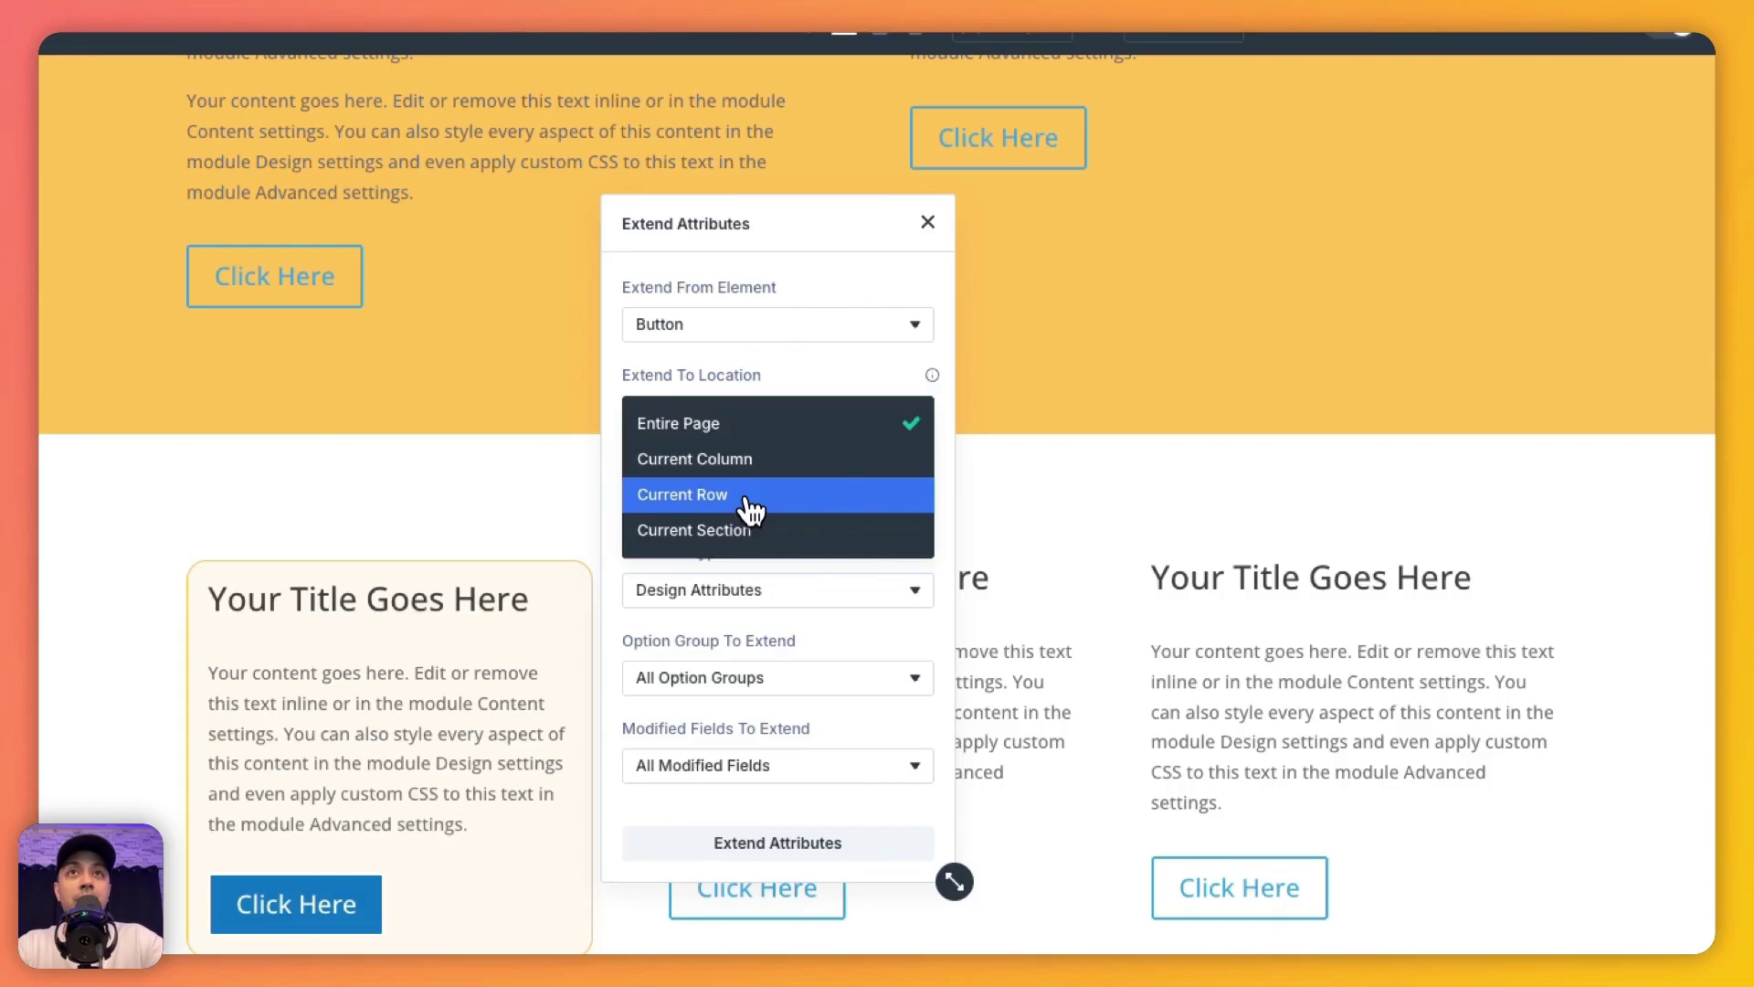
{"action": "left_click", "coordinate": [750, 498]}
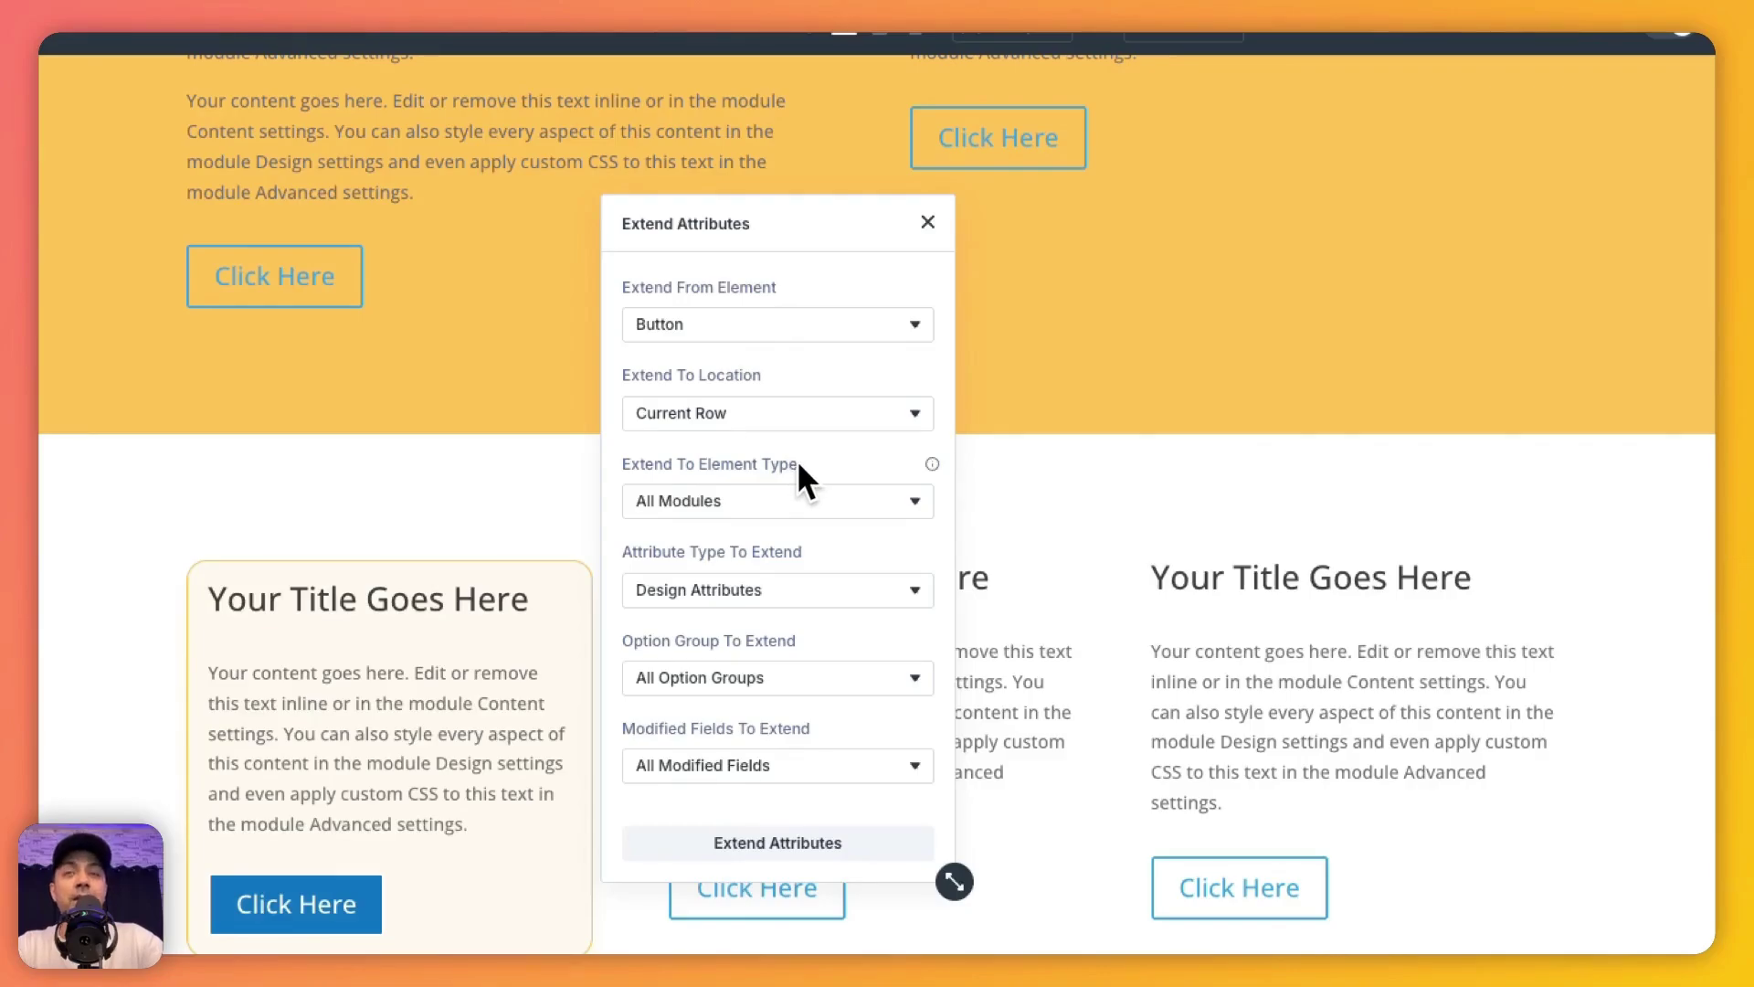
{"action": "left_click", "coordinate": [685, 512]}
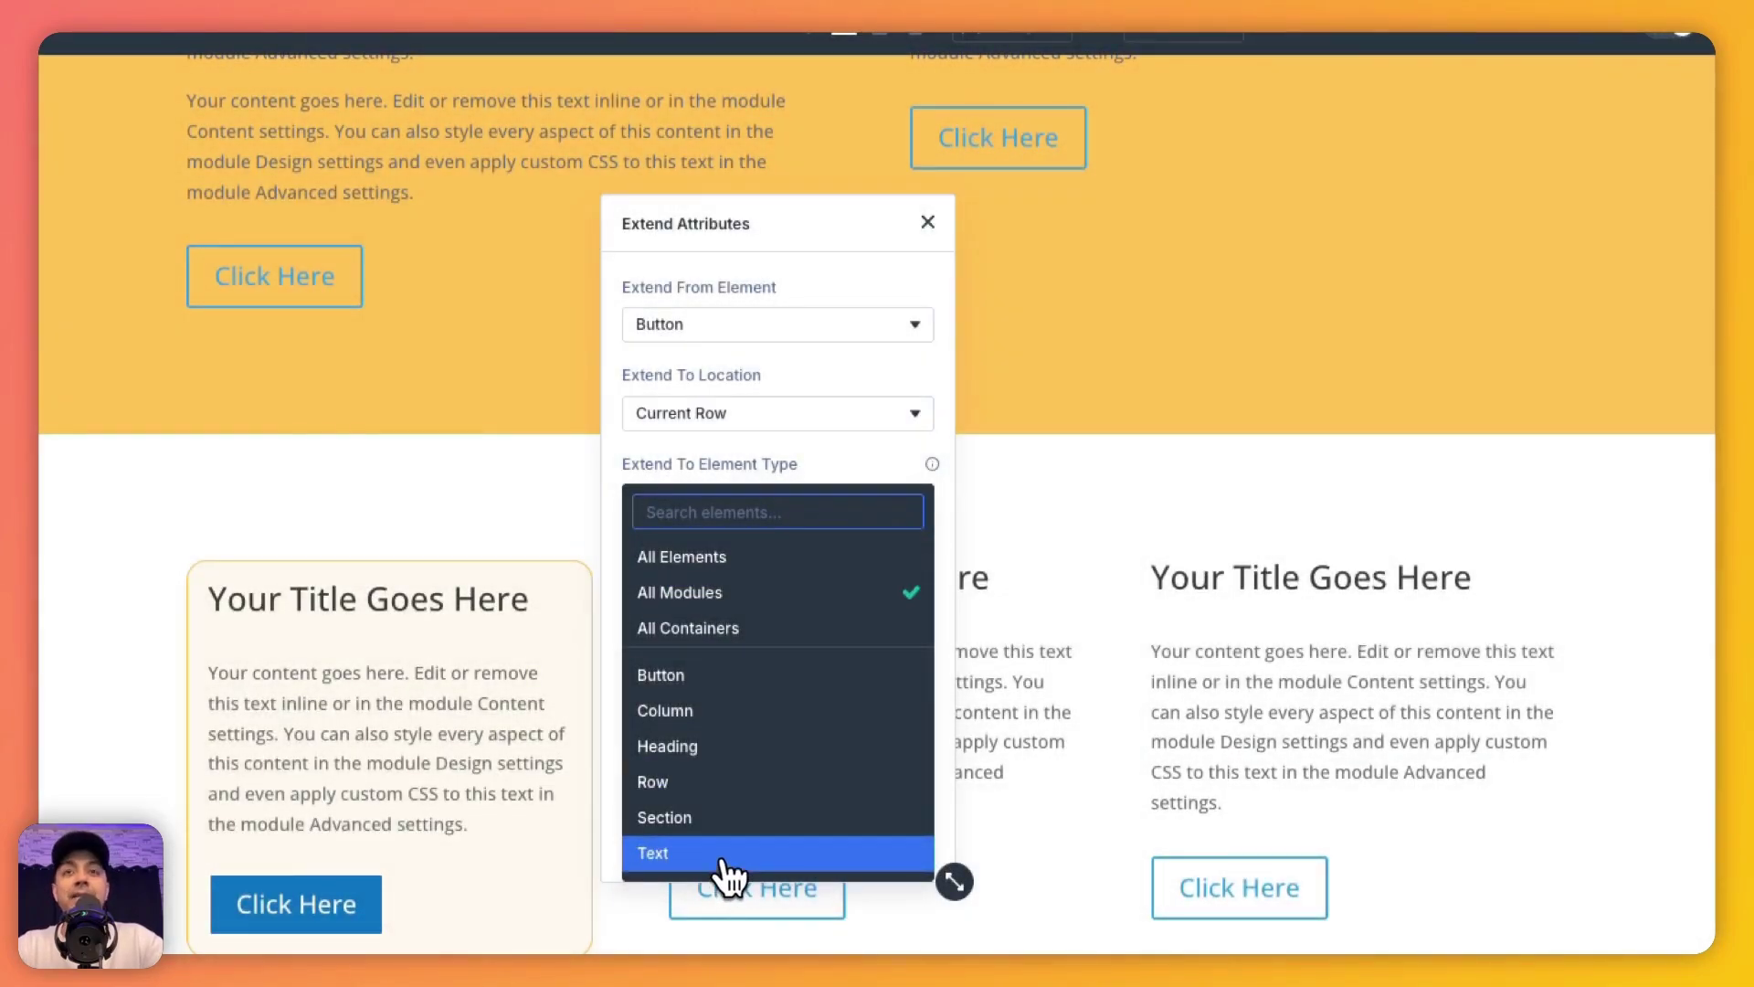
Target Button elements with Design Attributes, All Option Groups and All Modified Fields, then extend.
{"action": "left_click", "coordinate": [690, 682]}
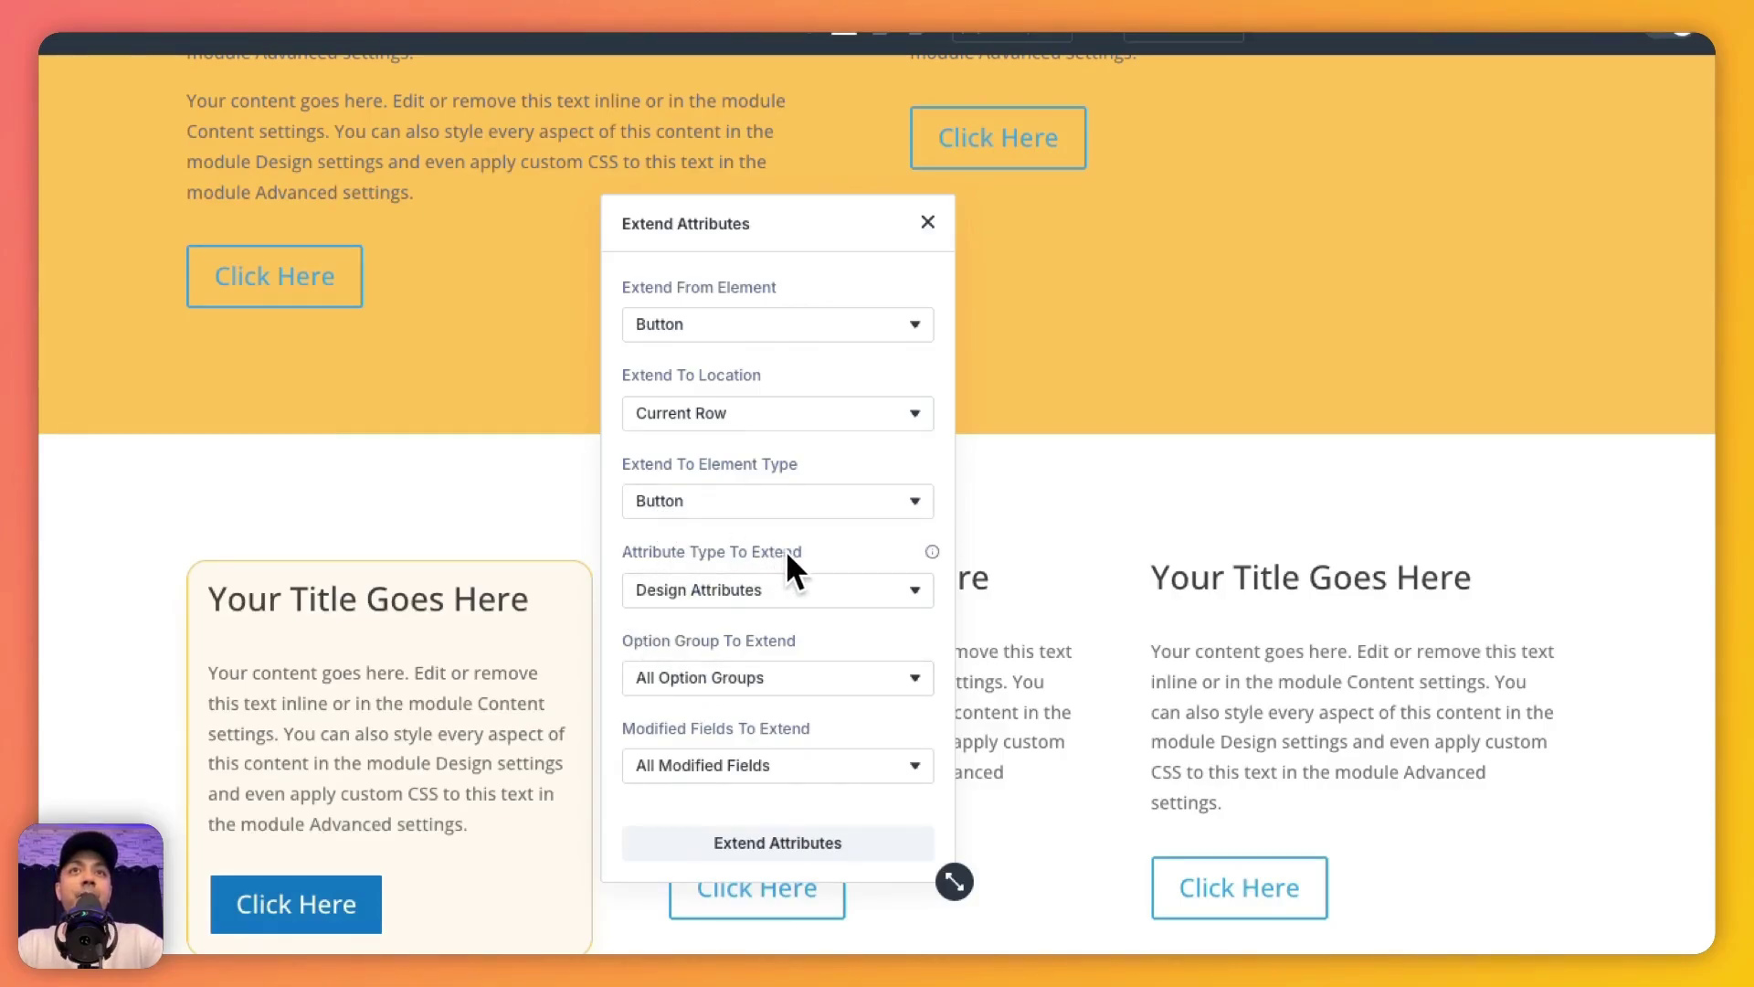
{"action": "left_click", "coordinate": [818, 590]}
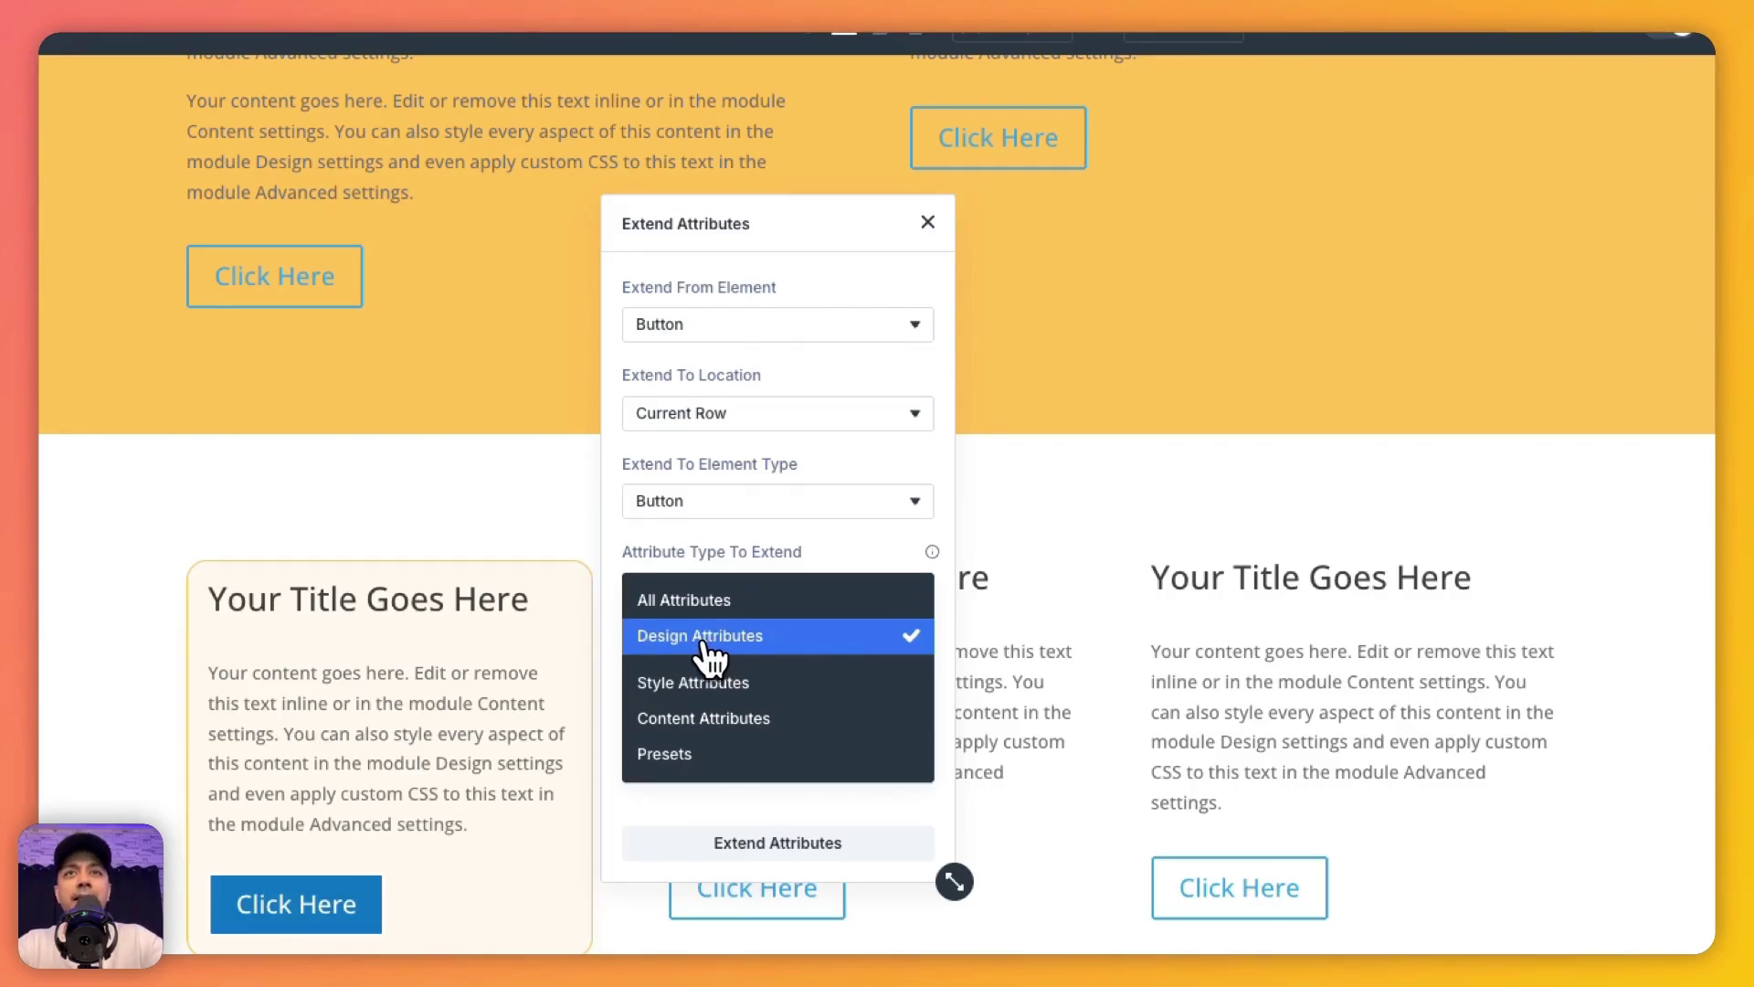
{"action": "left_click", "coordinate": [742, 536]}
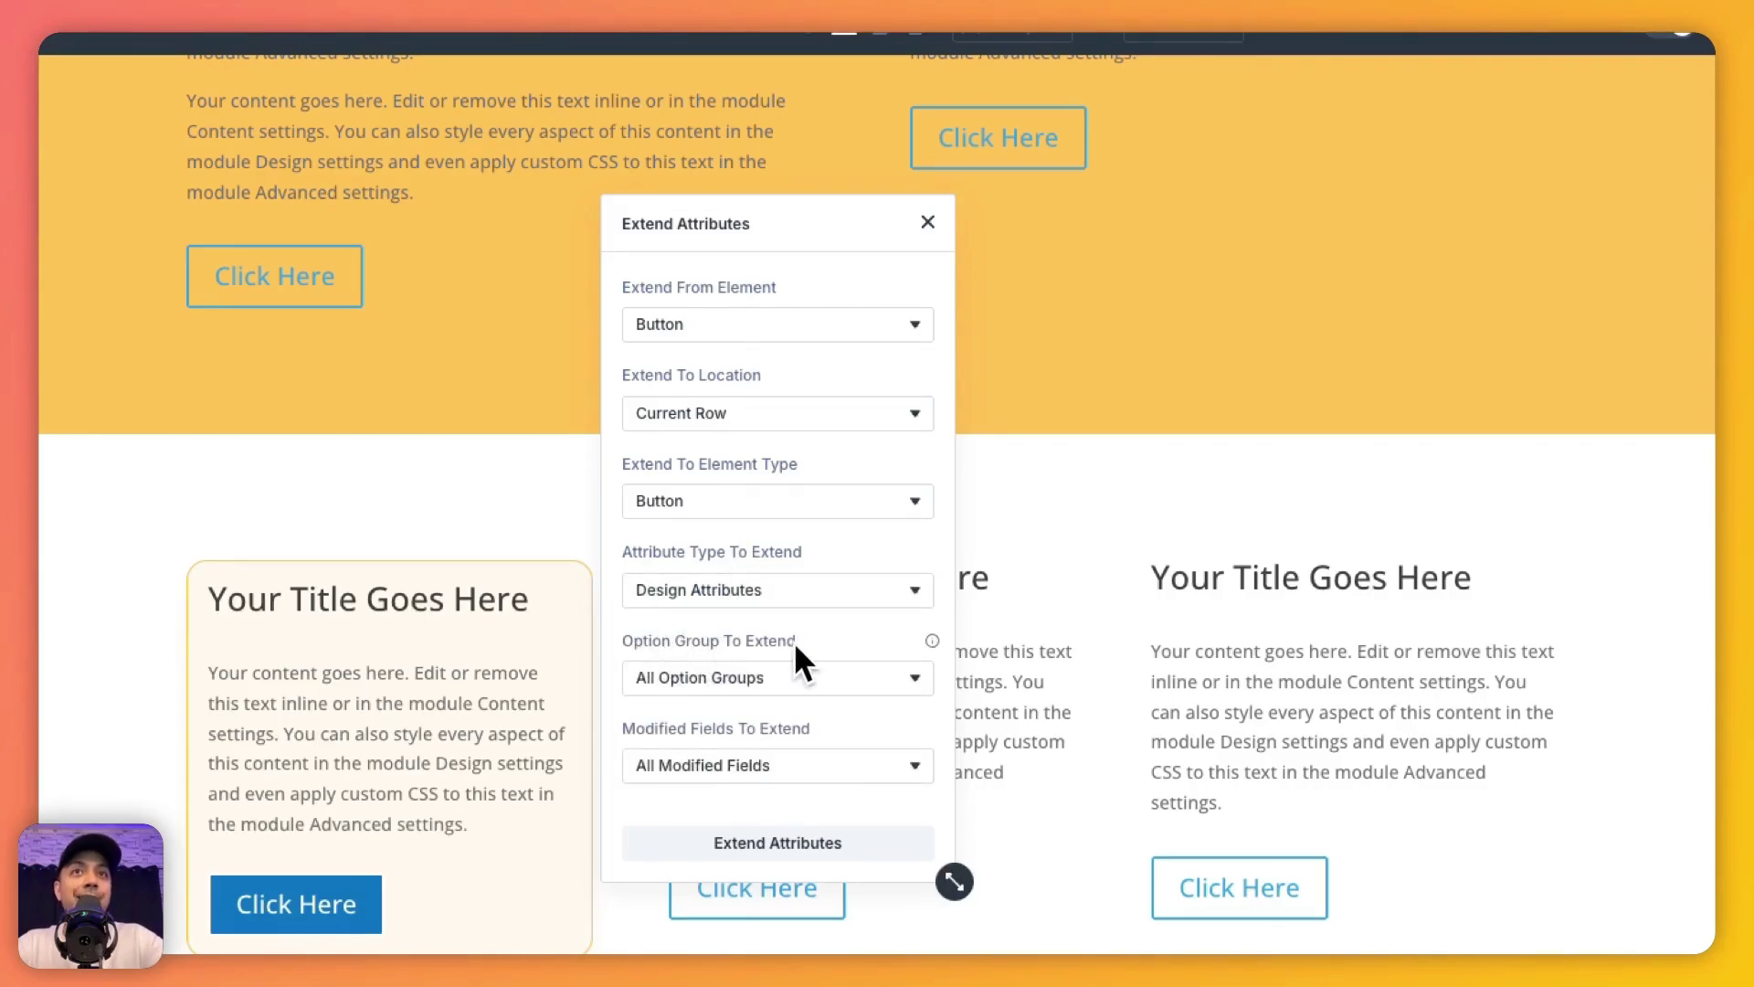
{"action": "left_click", "coordinate": [765, 676]}
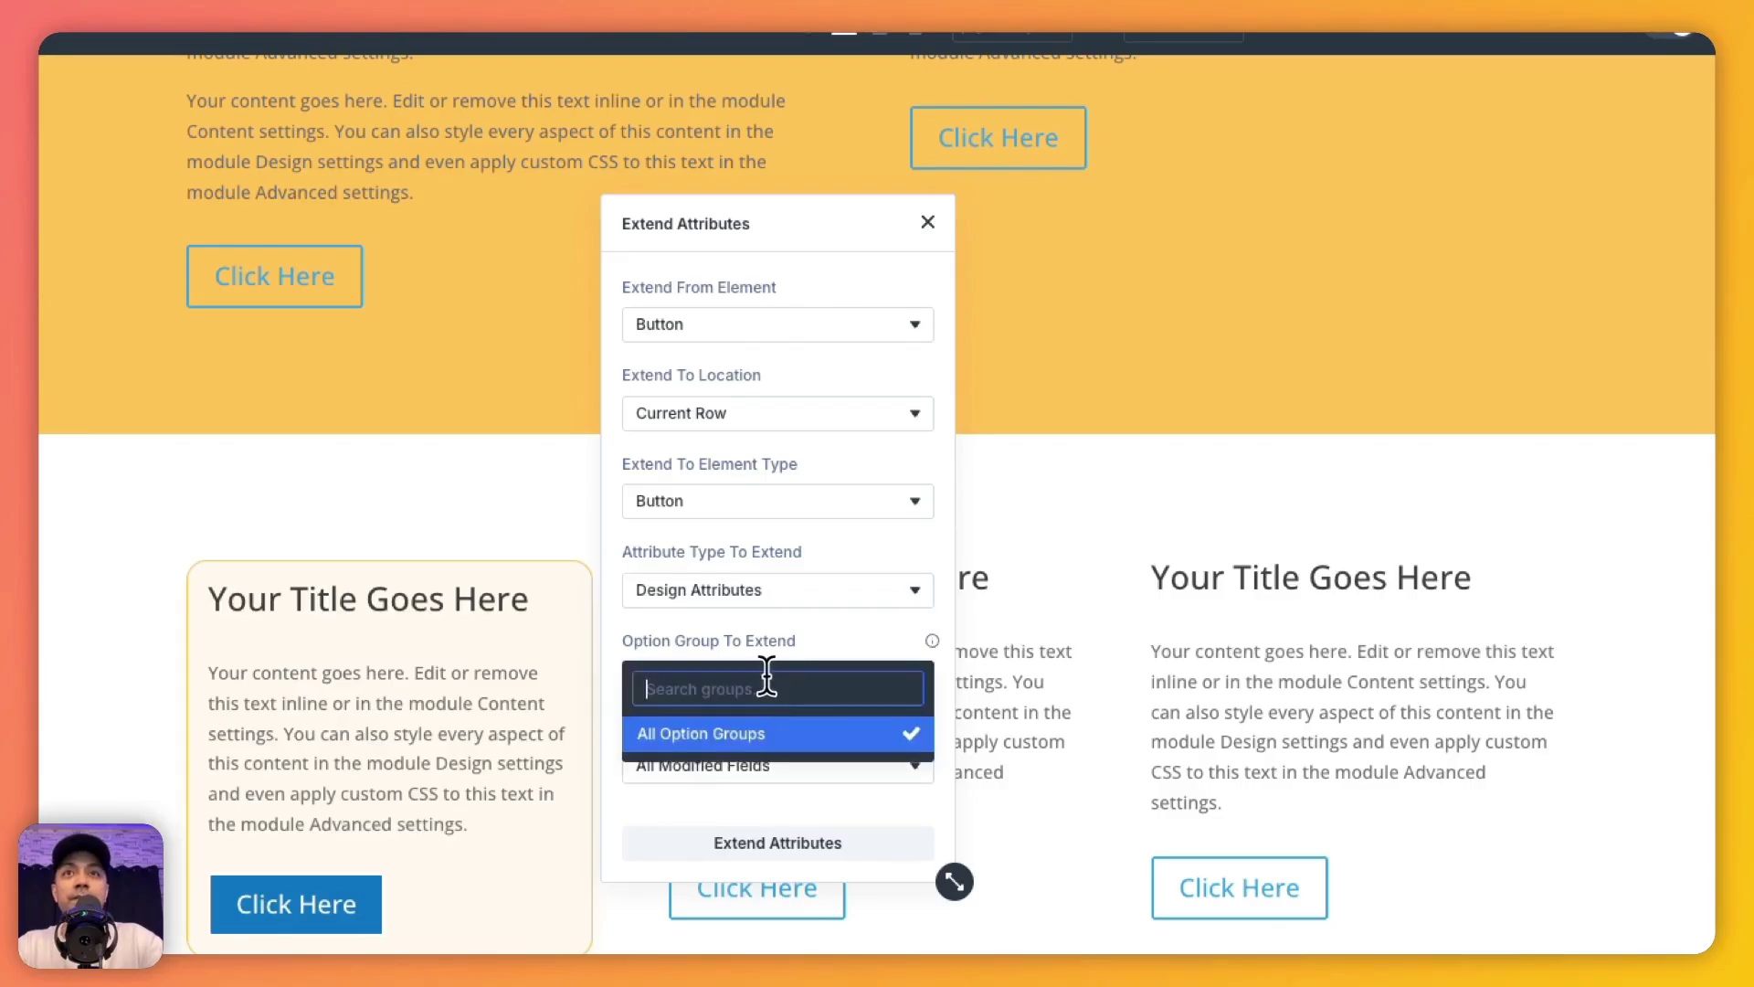
{"action": "left_click", "coordinate": [788, 622]}
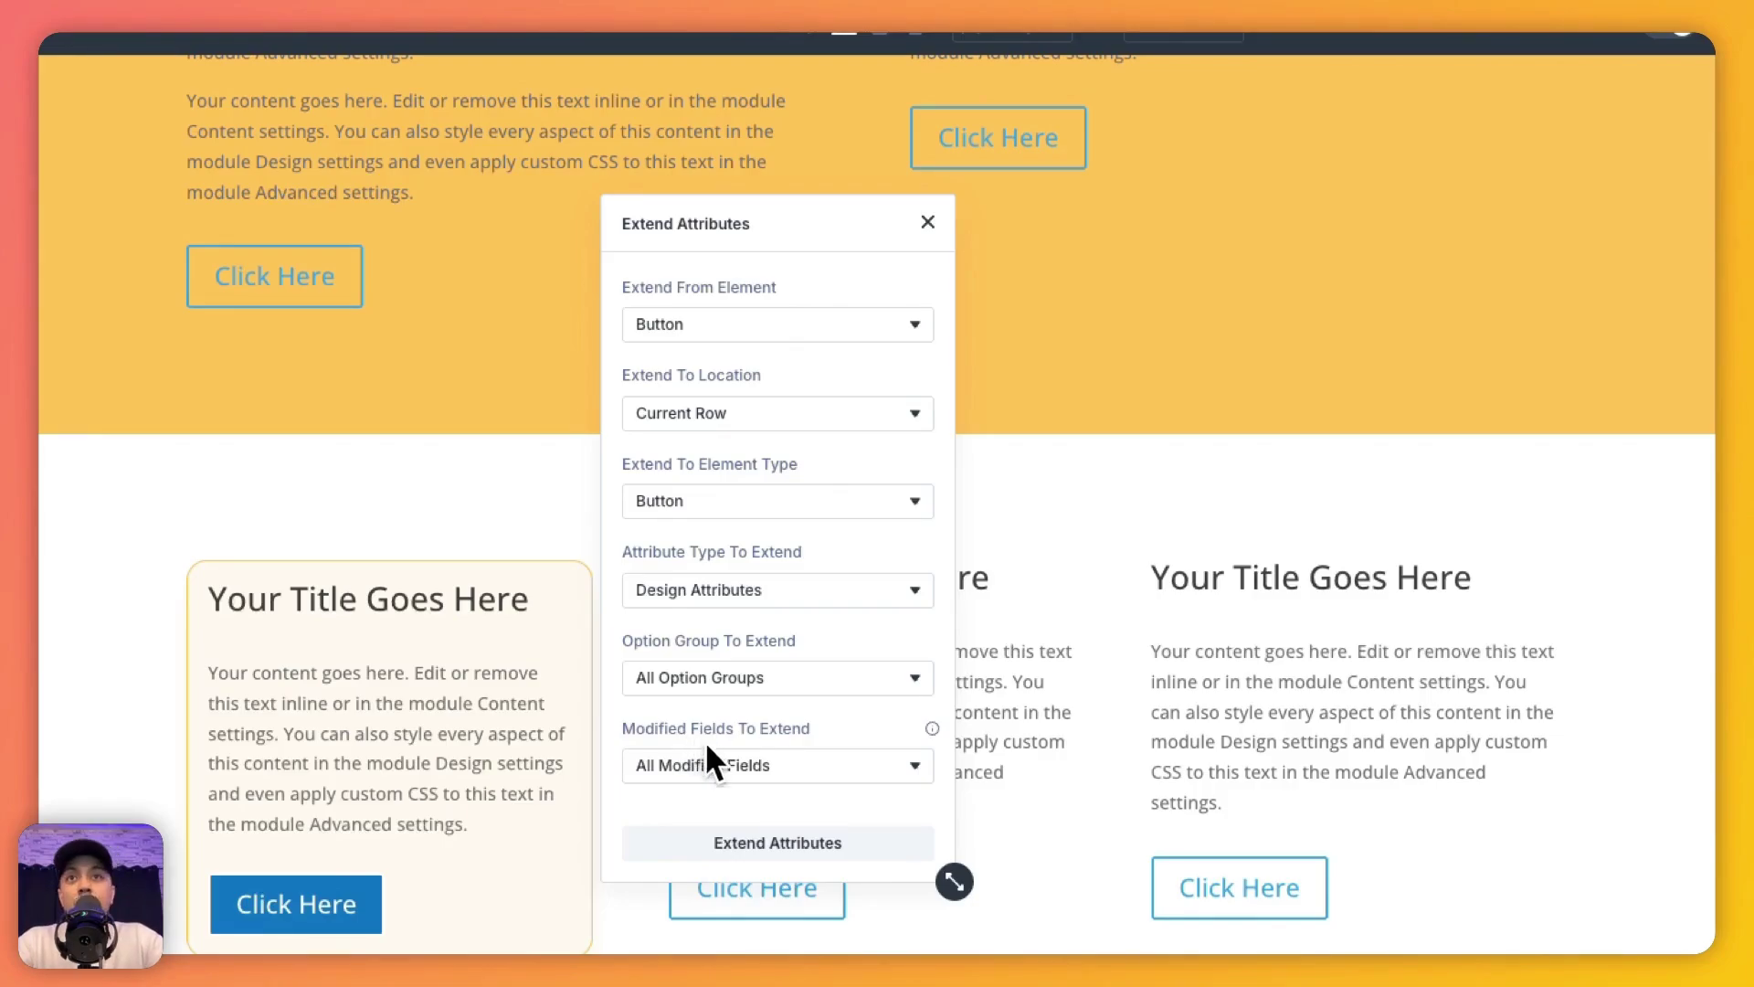
{"action": "left_click", "coordinate": [705, 766]}
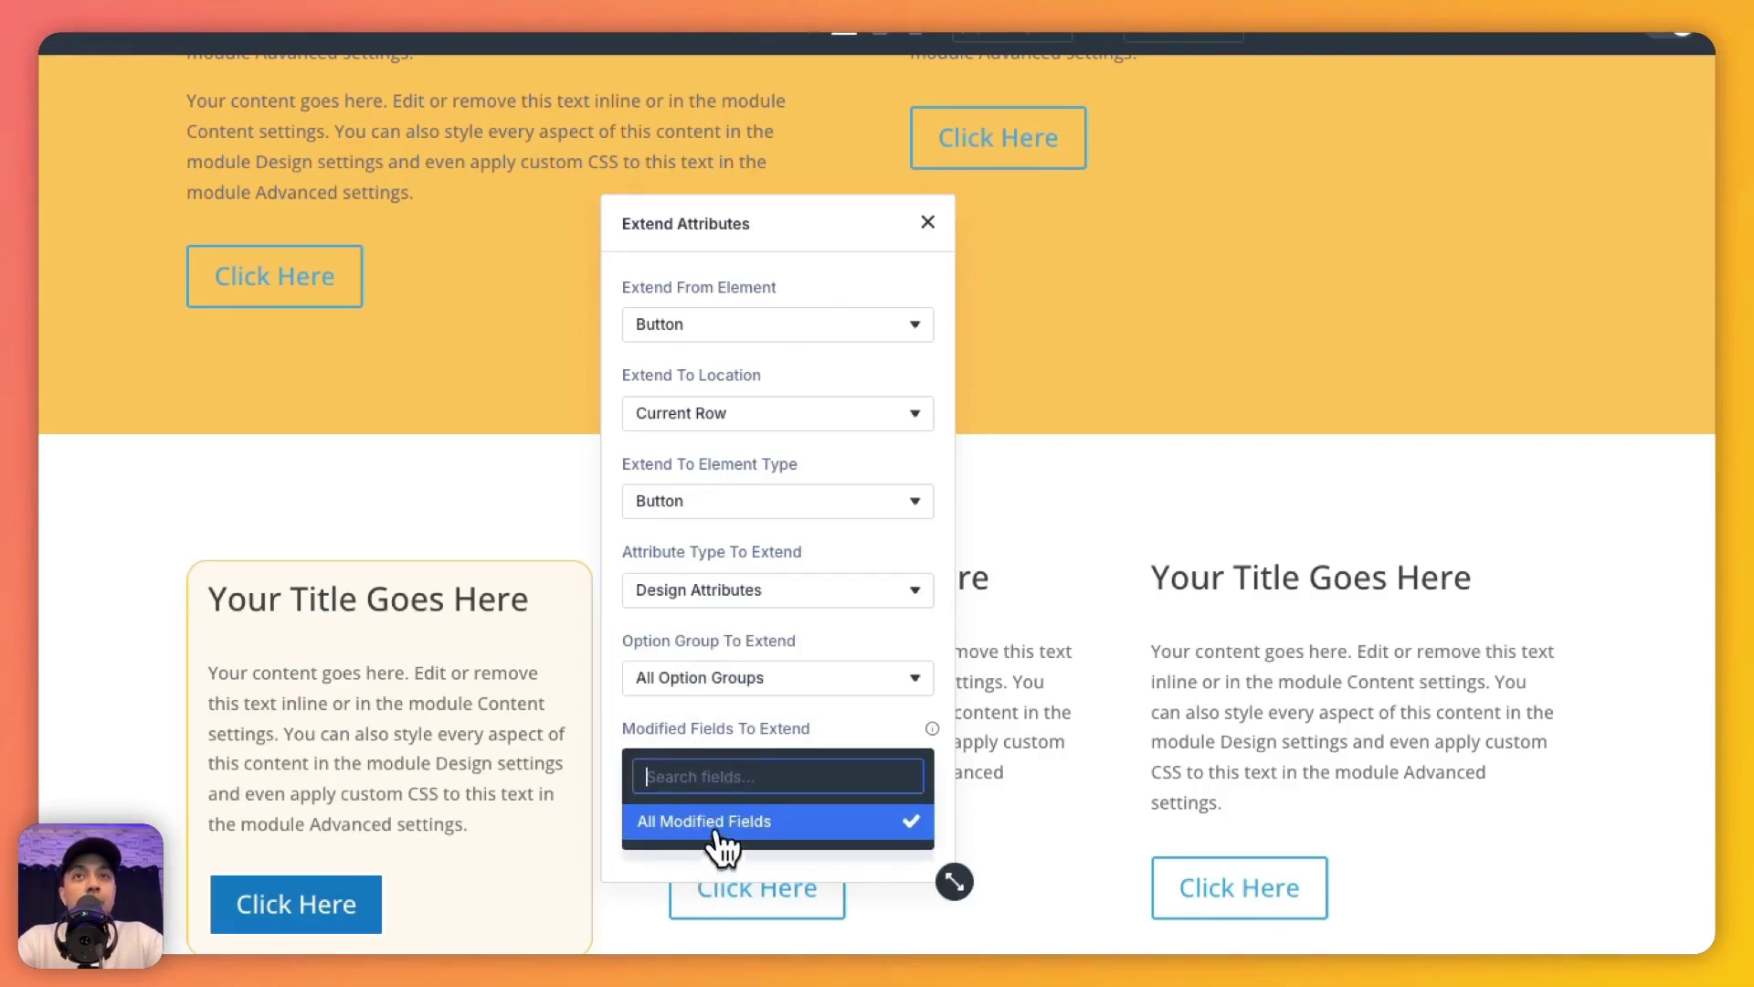
{"action": "left_click", "coordinate": [784, 731]}
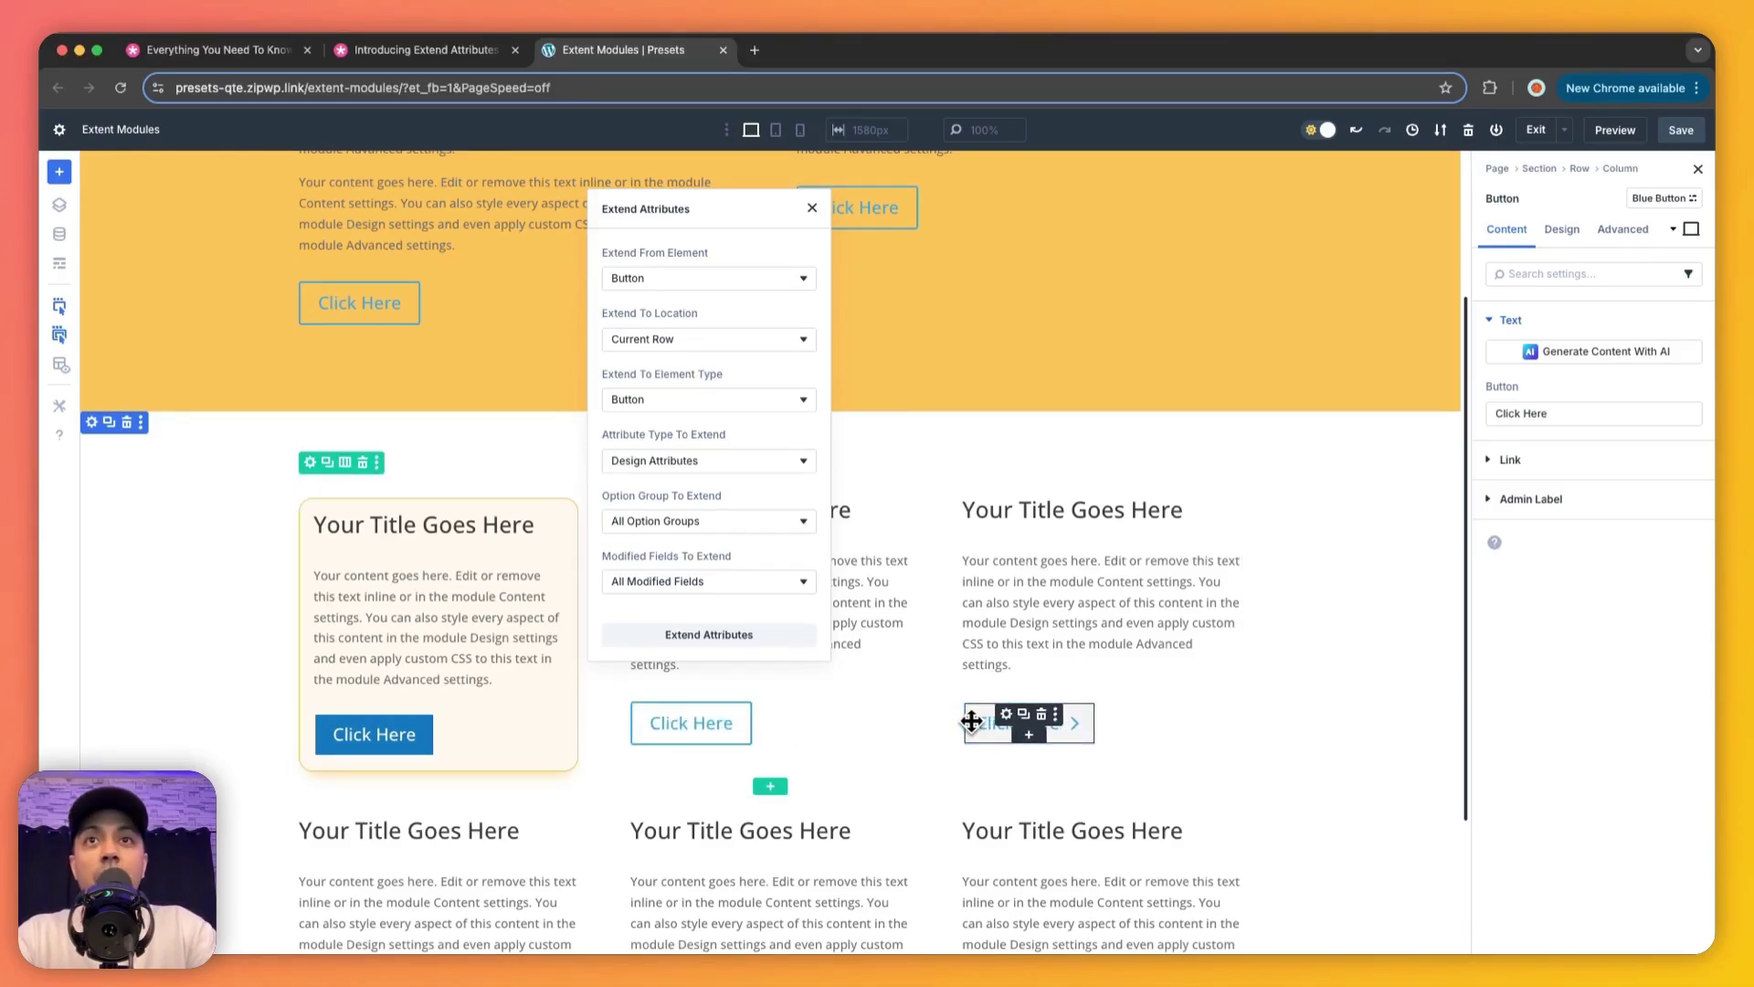
{"action": "left_click", "coordinate": [722, 637]}
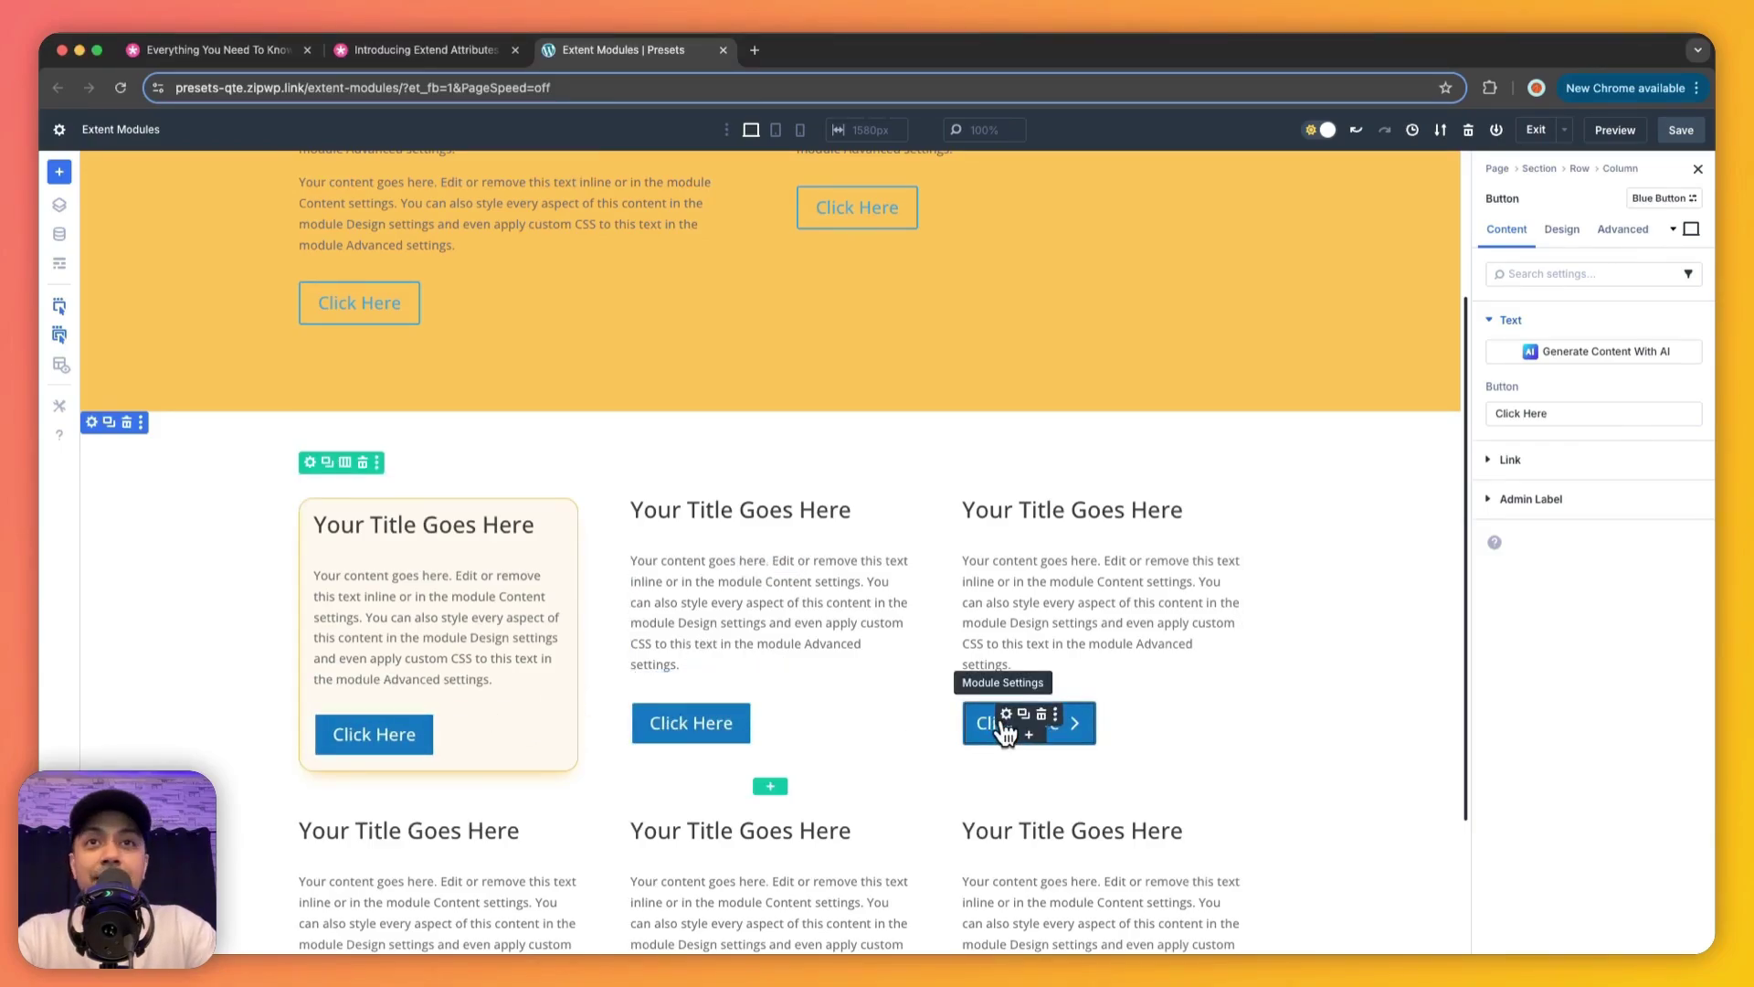
{"action": "scroll", "coordinate": [783, 689], "scroll_direction": "down", "scroll_amount": 3}
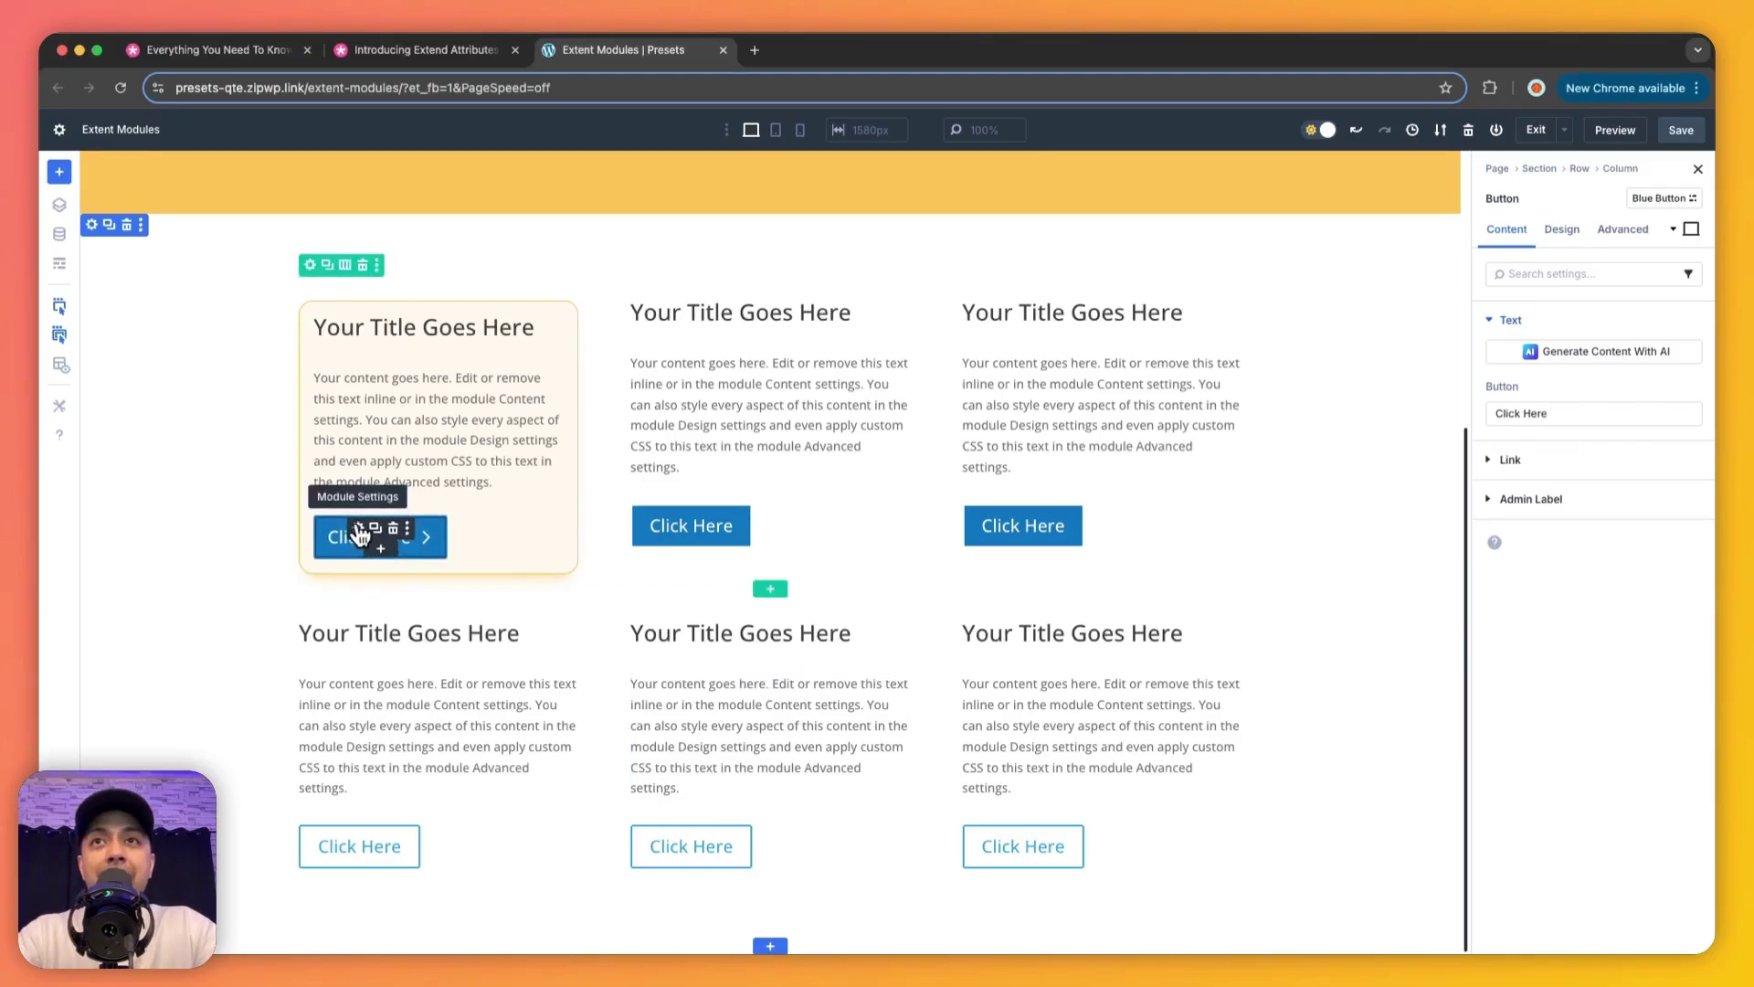
Extend the blue button's design to every Button element across the Entire Page.
{"action": "right_click", "coordinate": [359, 528]}
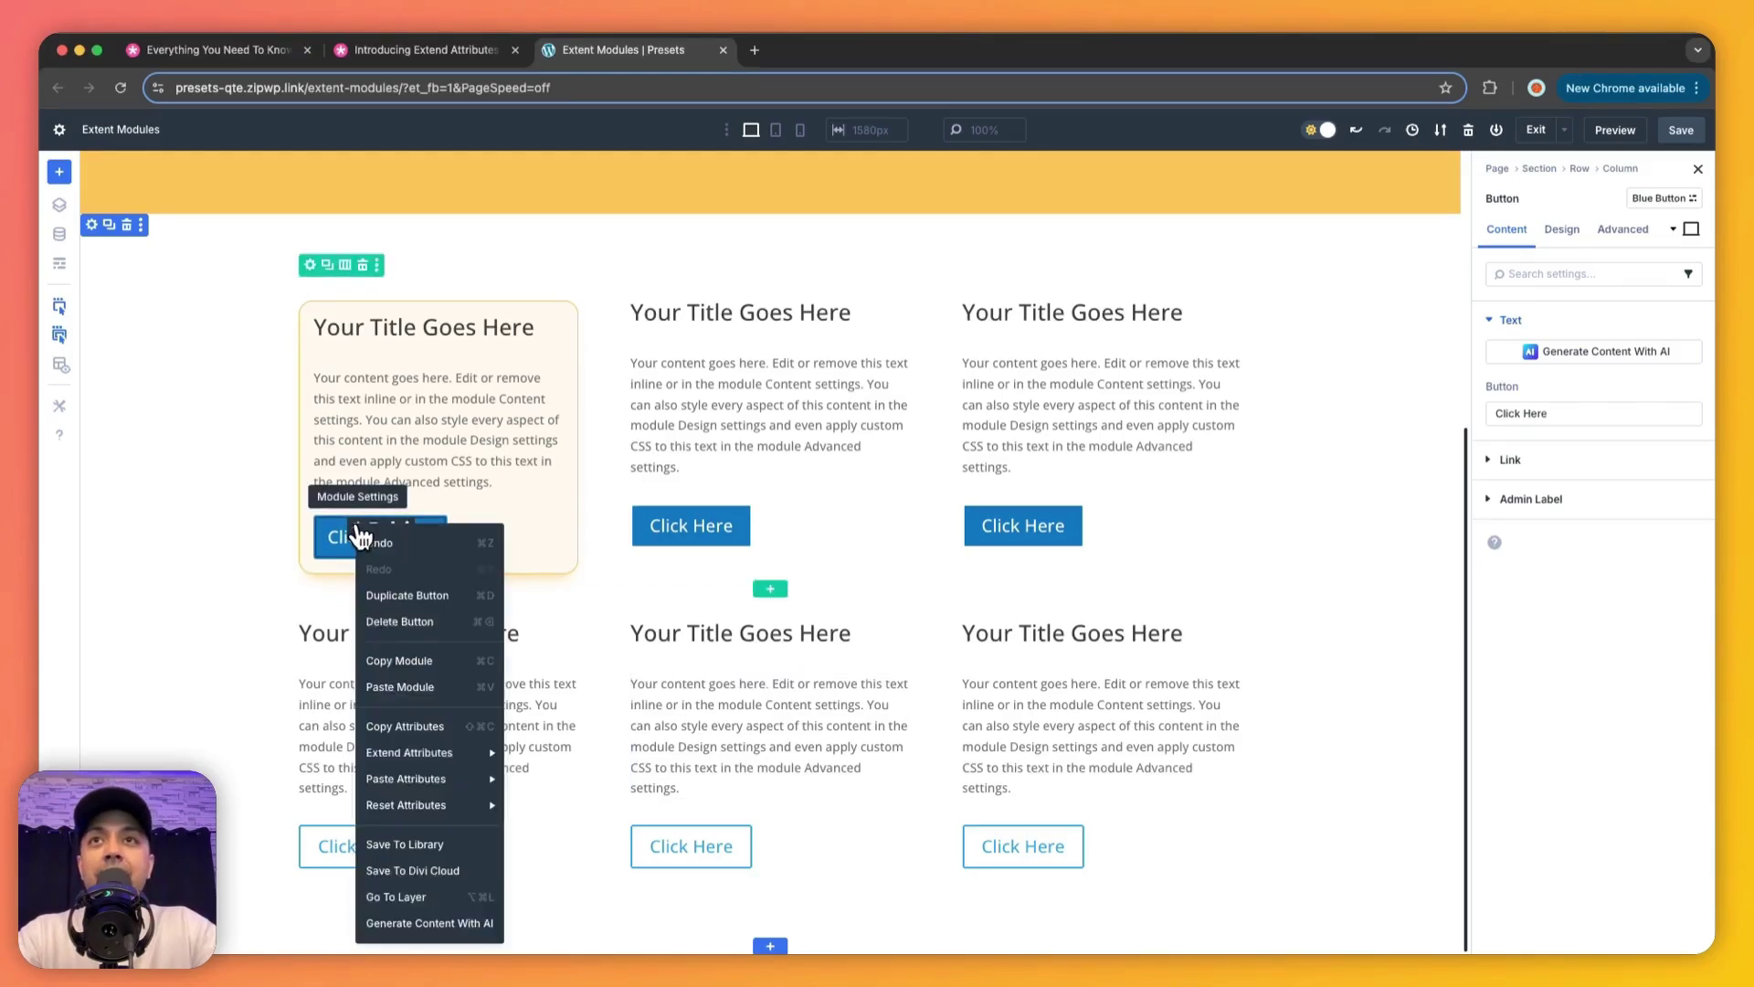
{"action": "left_click", "coordinate": [414, 753]}
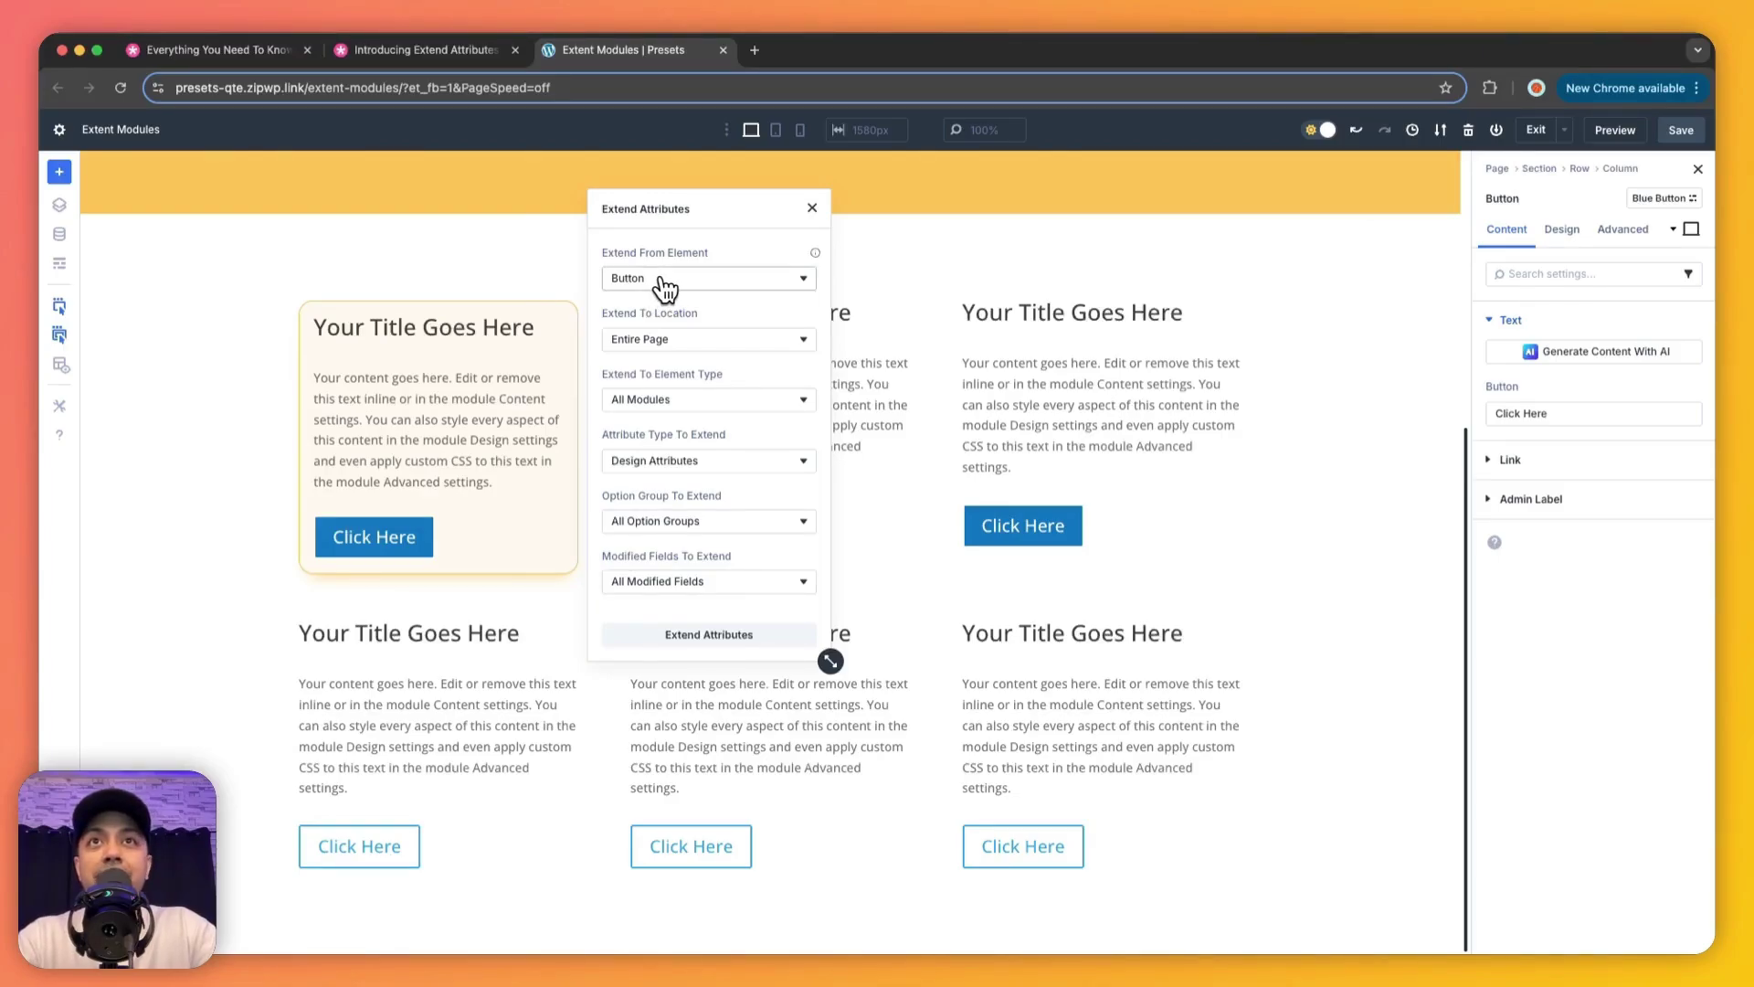
{"action": "left_click", "coordinate": [671, 338]}
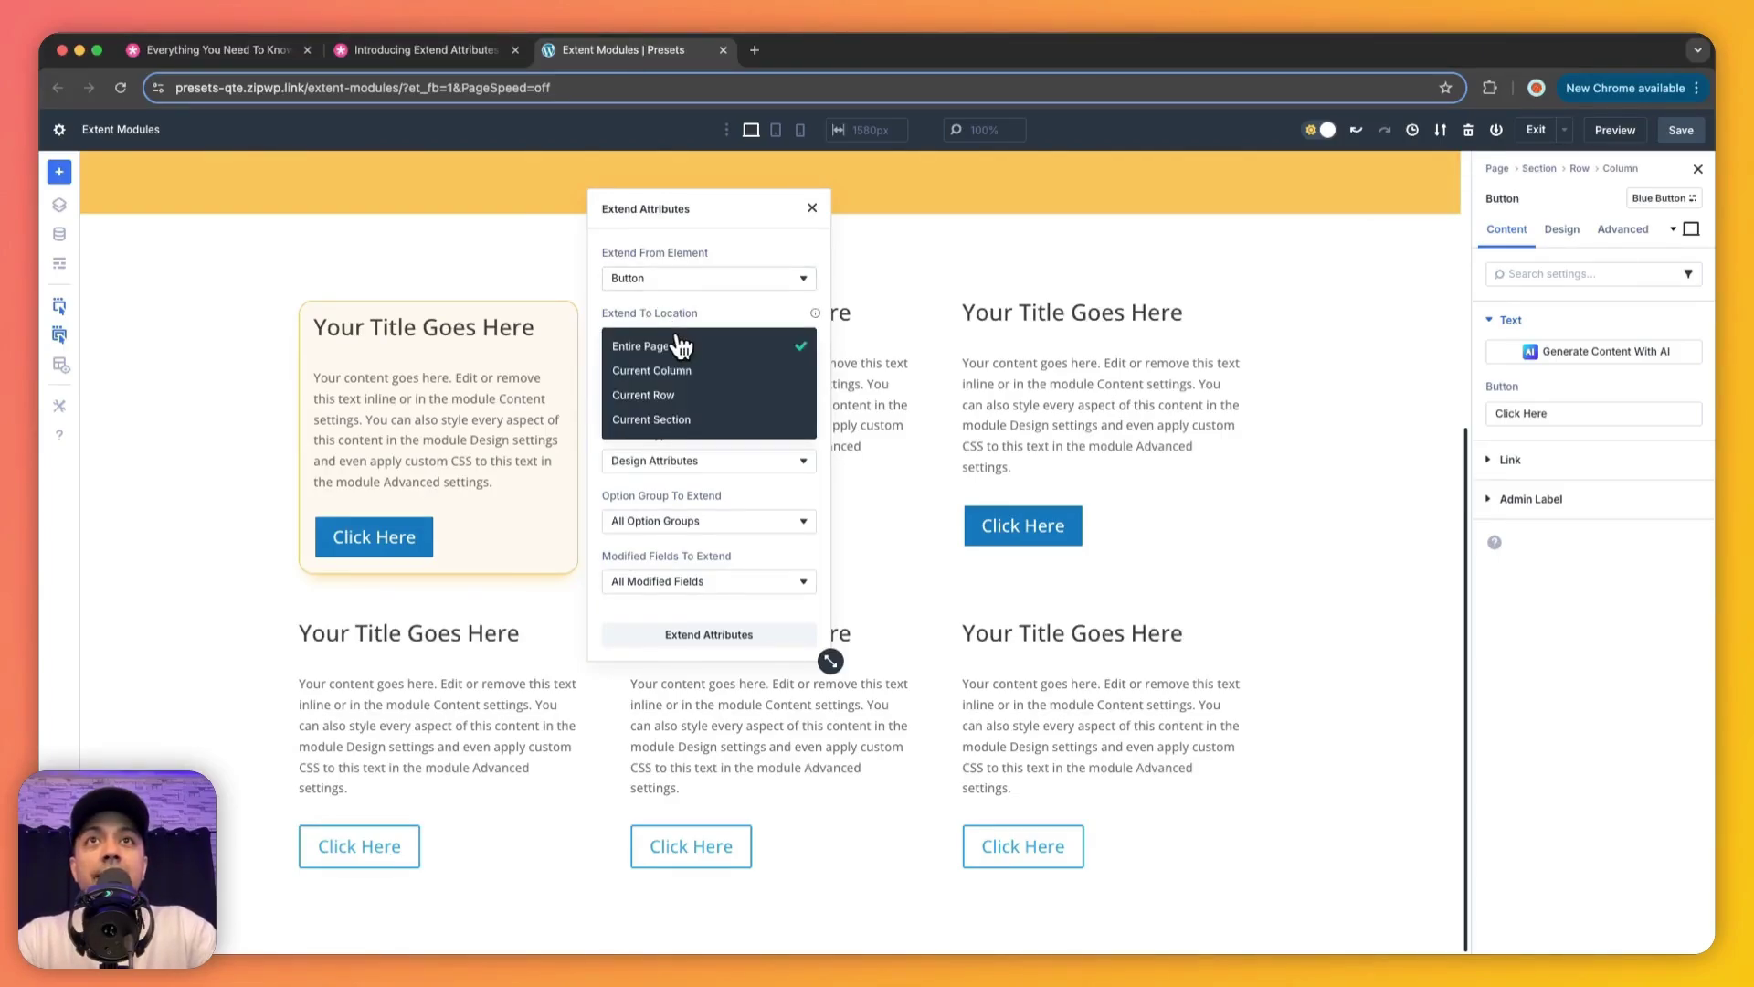
{"action": "left_click", "coordinate": [690, 347]}
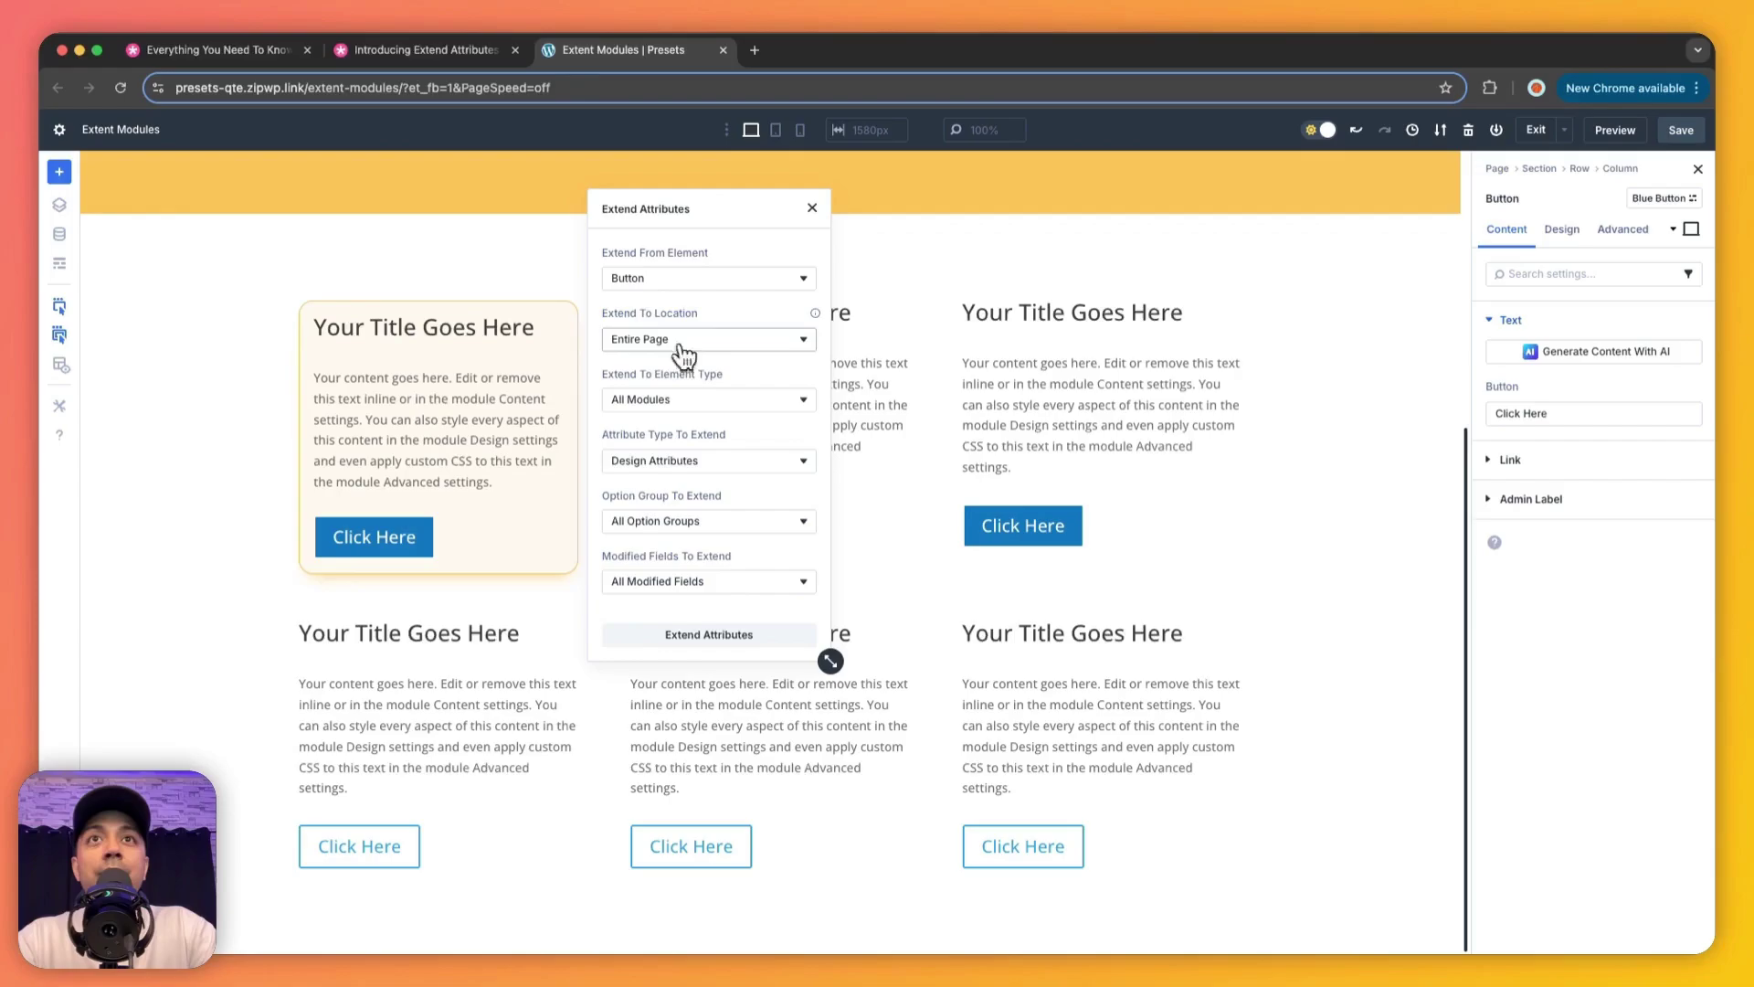
{"action": "left_click", "coordinate": [685, 402]}
{"action": "left_click", "coordinate": [662, 518]}
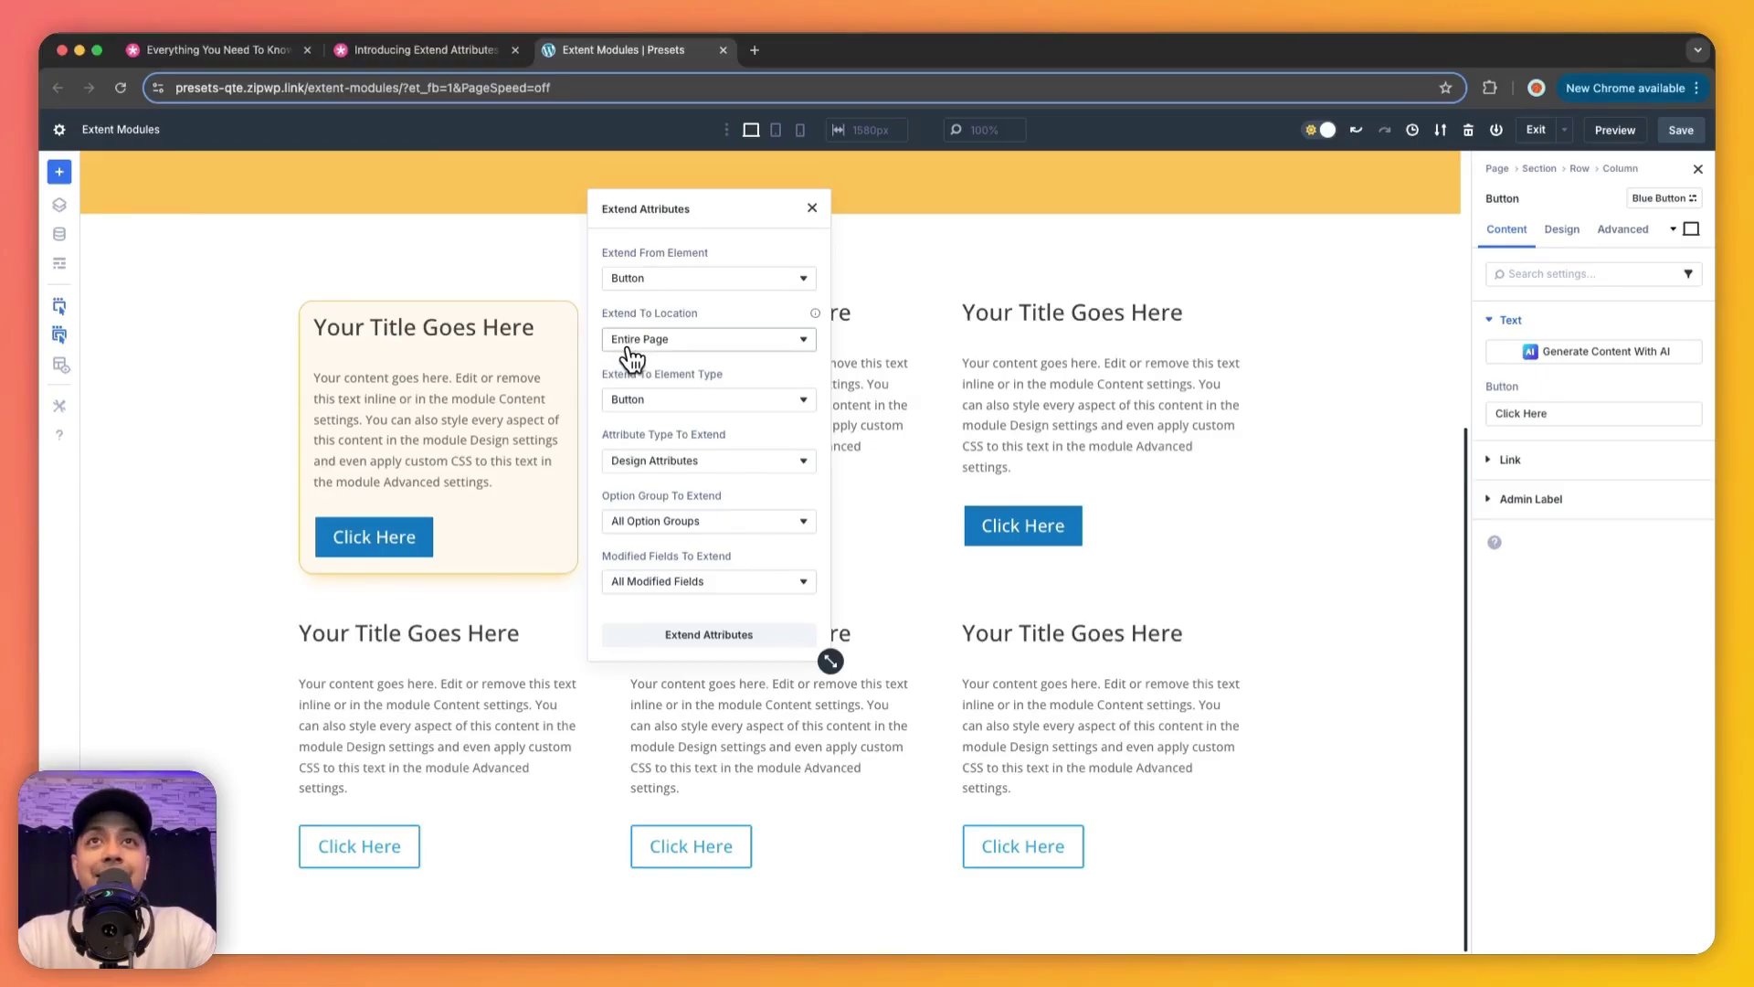
{"action": "left_click", "coordinate": [700, 638]}
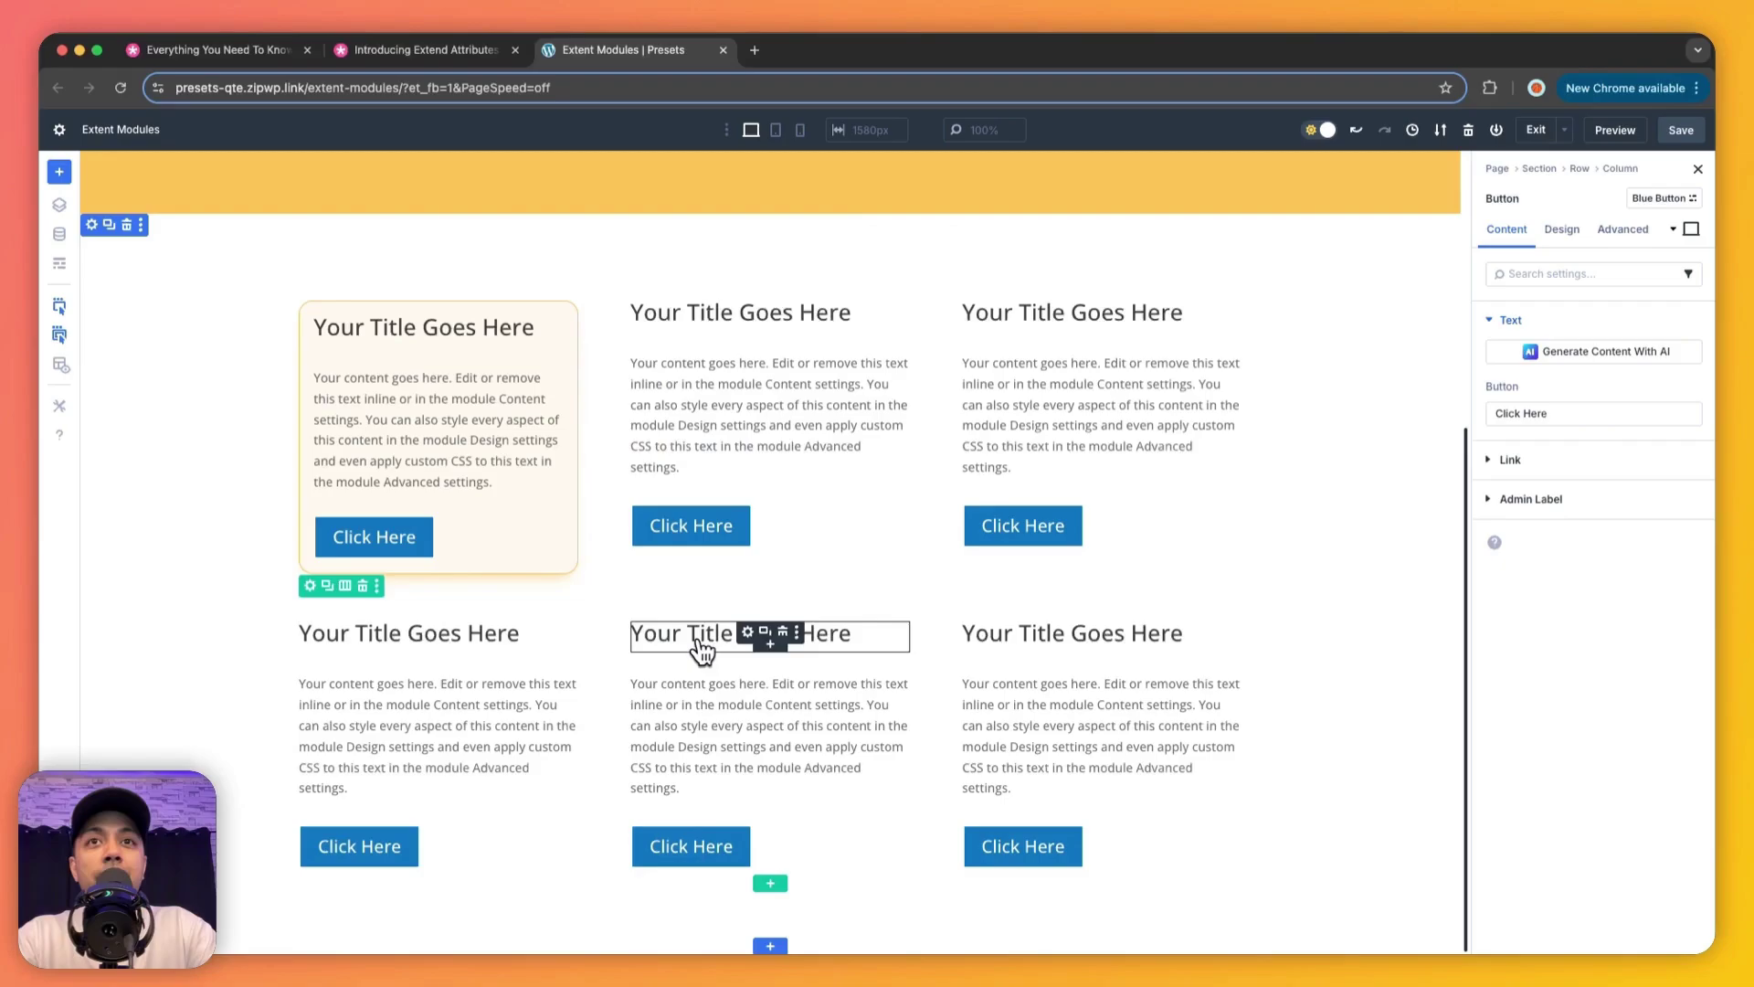
{"action": "scroll", "coordinate": [686, 654], "scroll_direction": "up", "scroll_amount": 4}
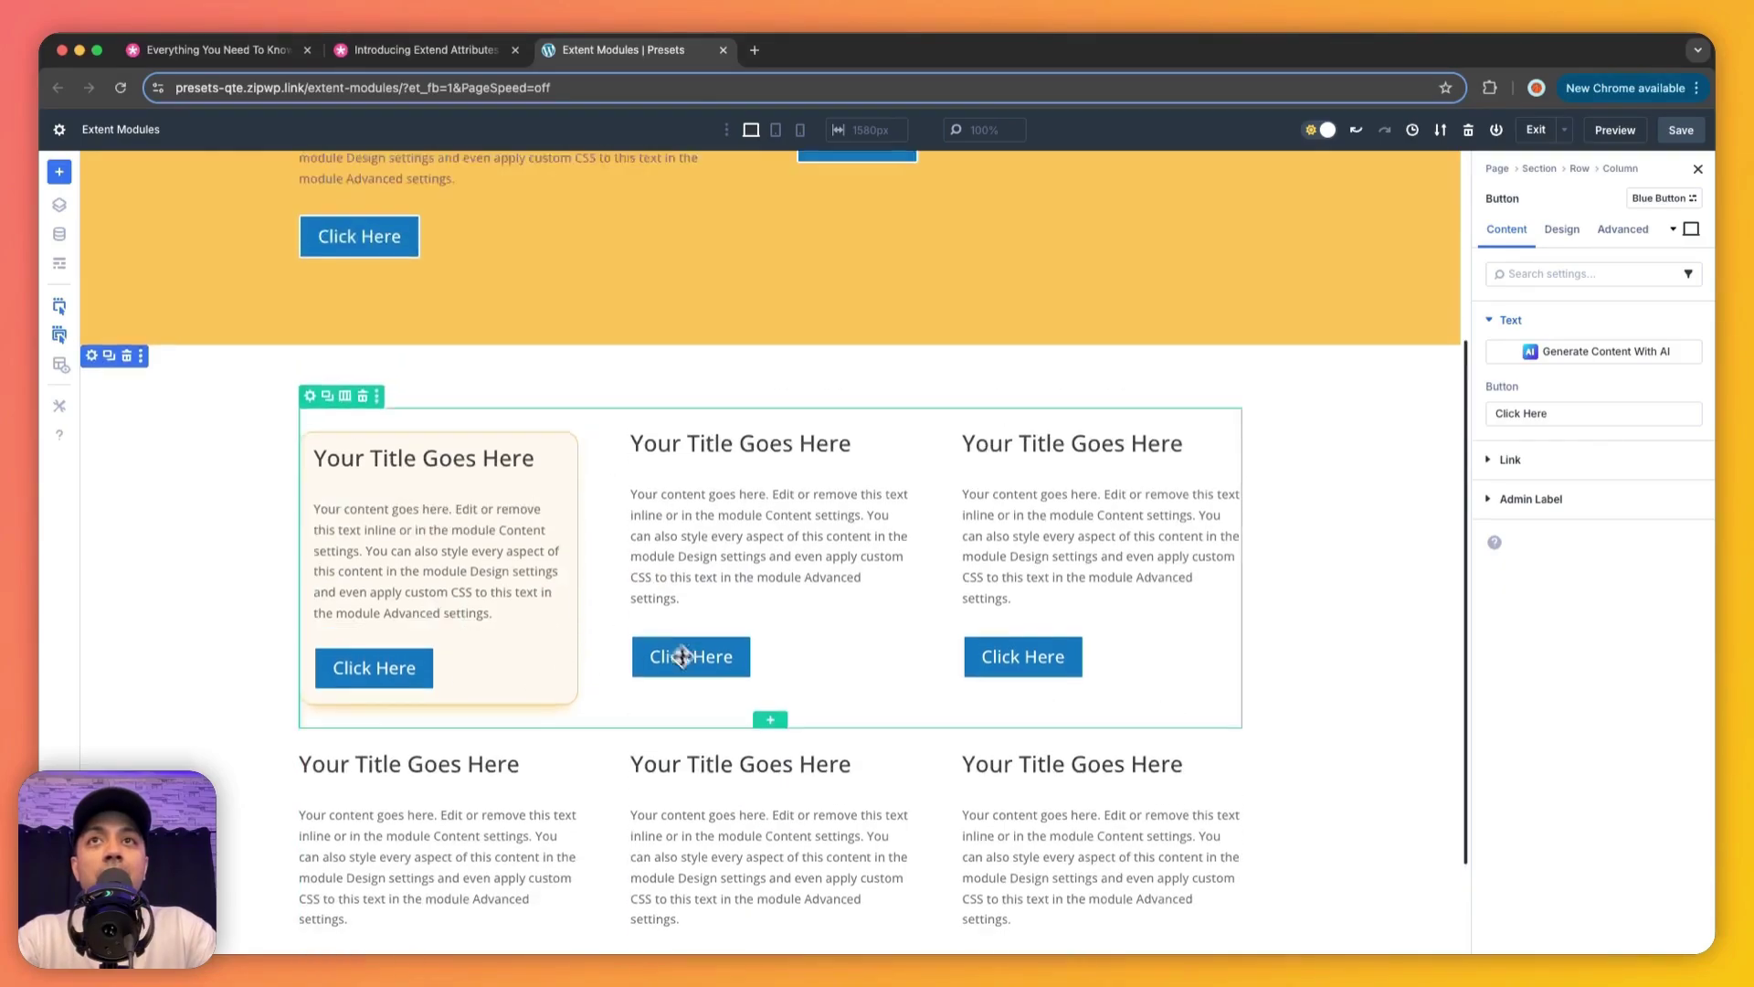
{"action": "scroll", "coordinate": [731, 895], "scroll_direction": "down", "scroll_amount": 4}
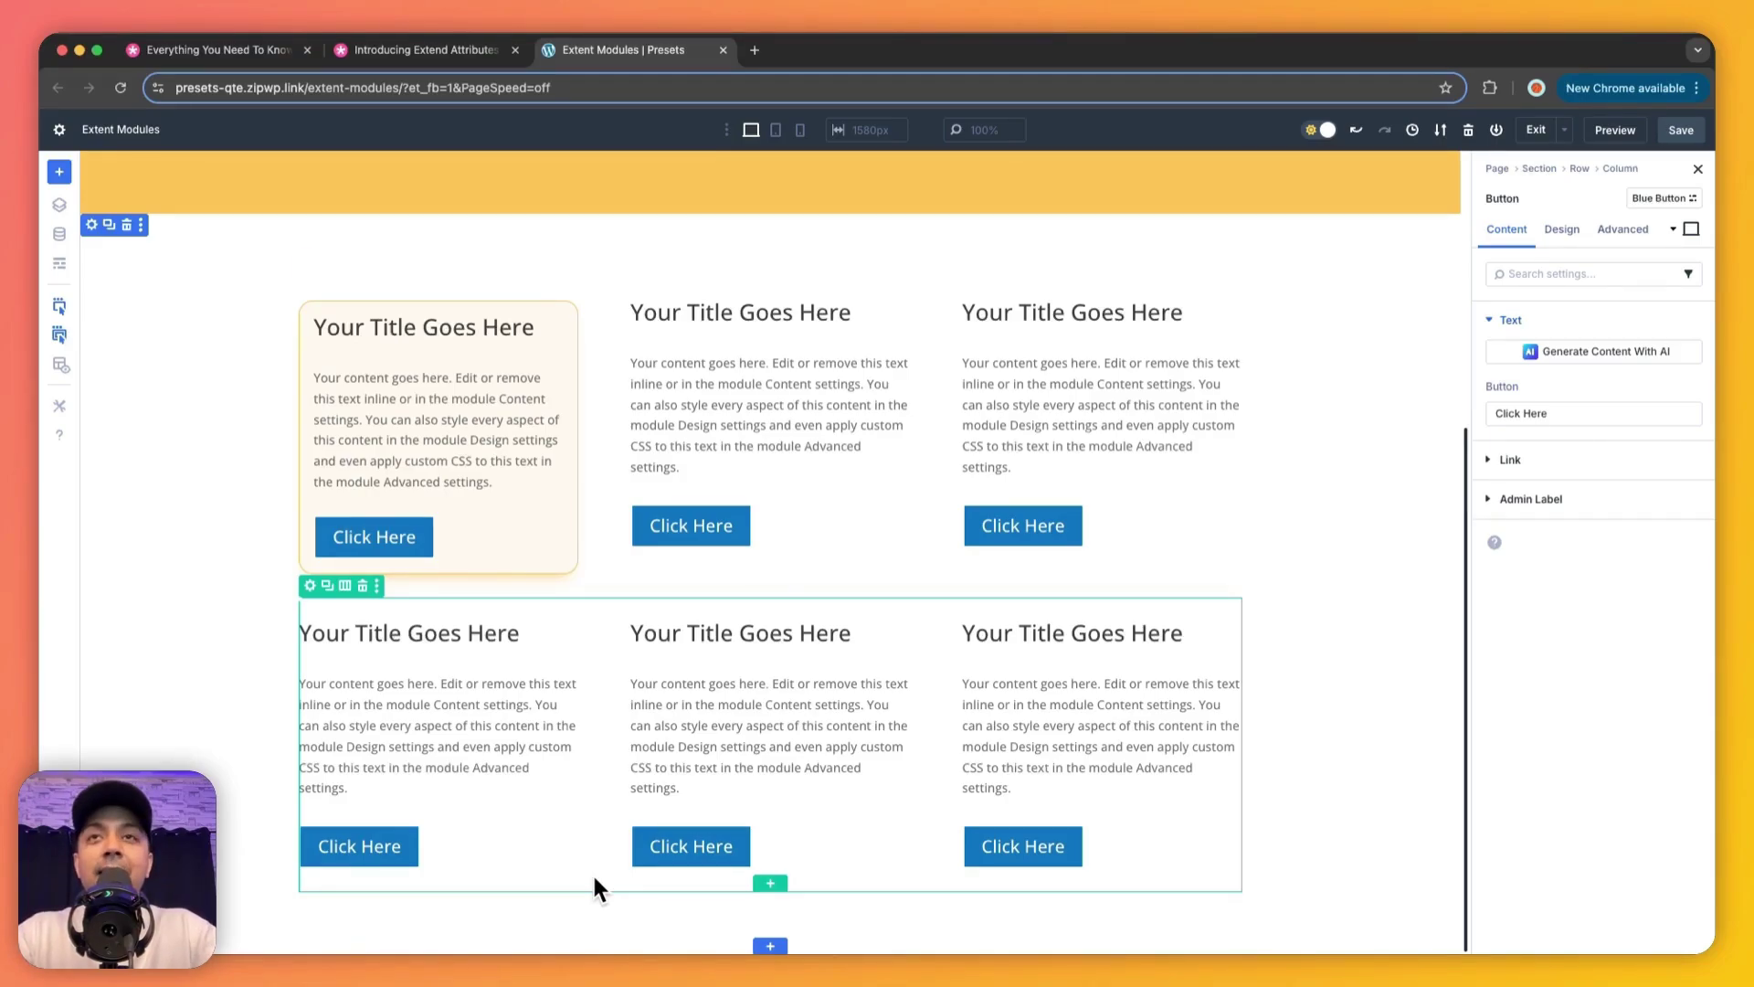
{"action": "left_click", "coordinate": [402, 305]}
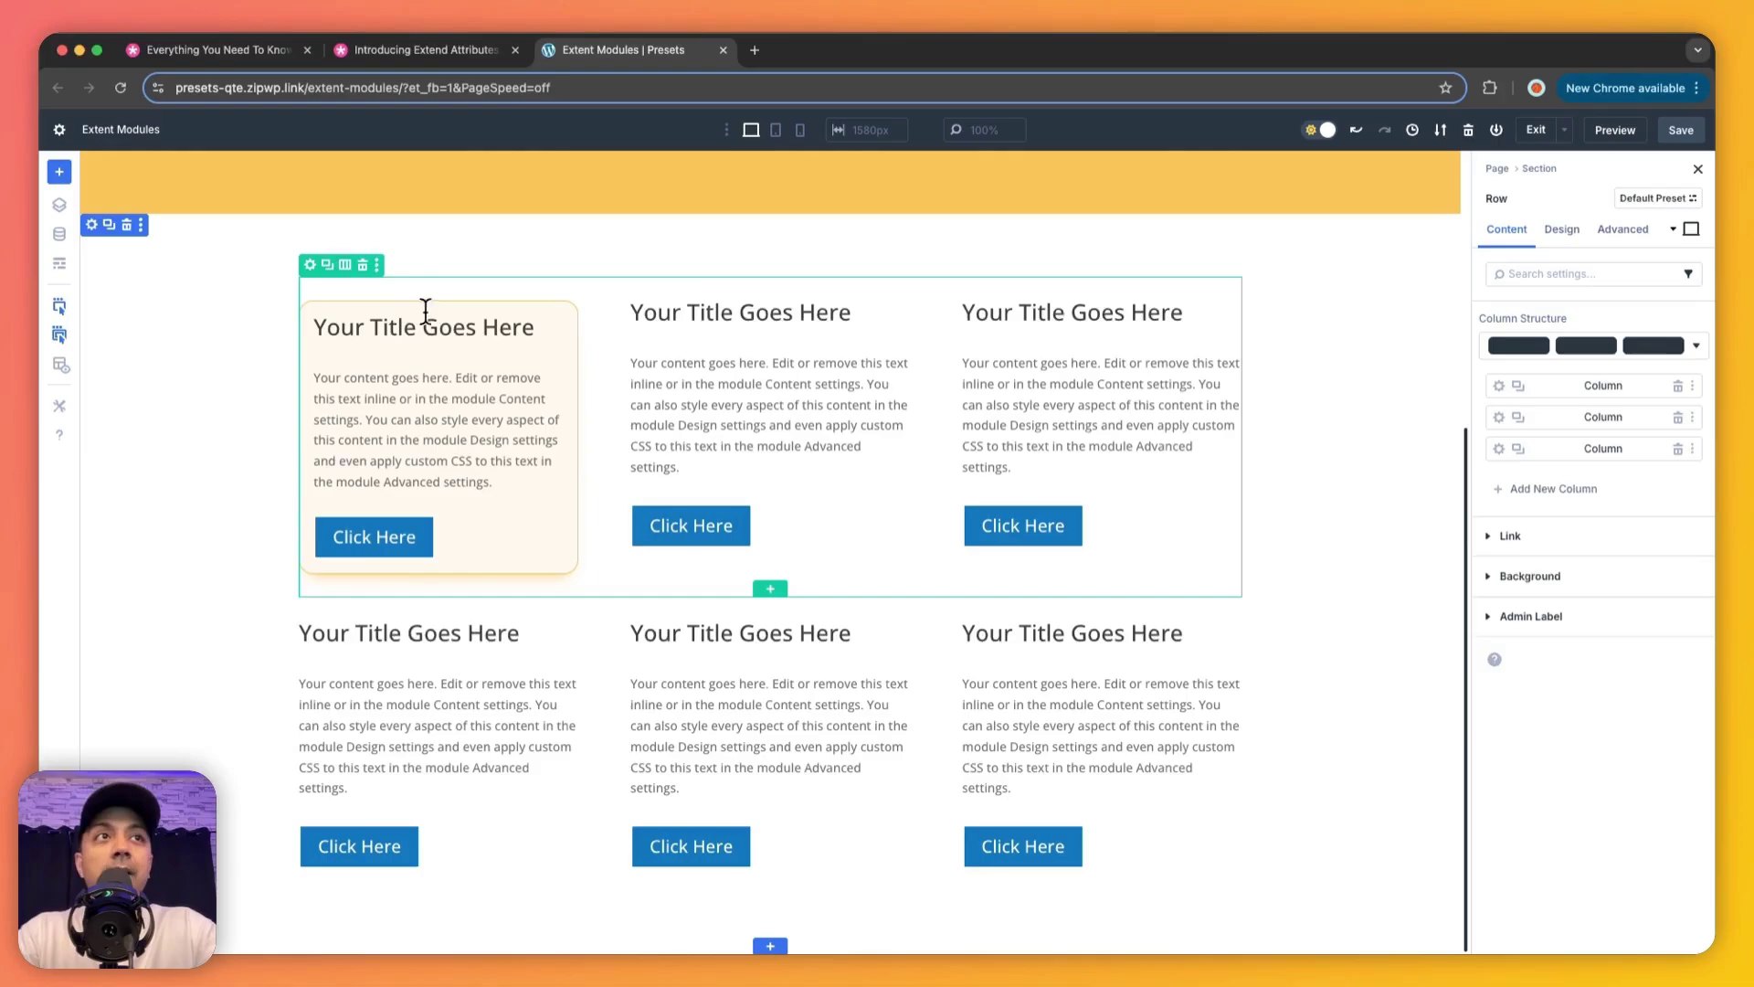
{"action": "left_click", "coordinate": [1499, 386]}
{"action": "left_click", "coordinate": [1562, 230]}
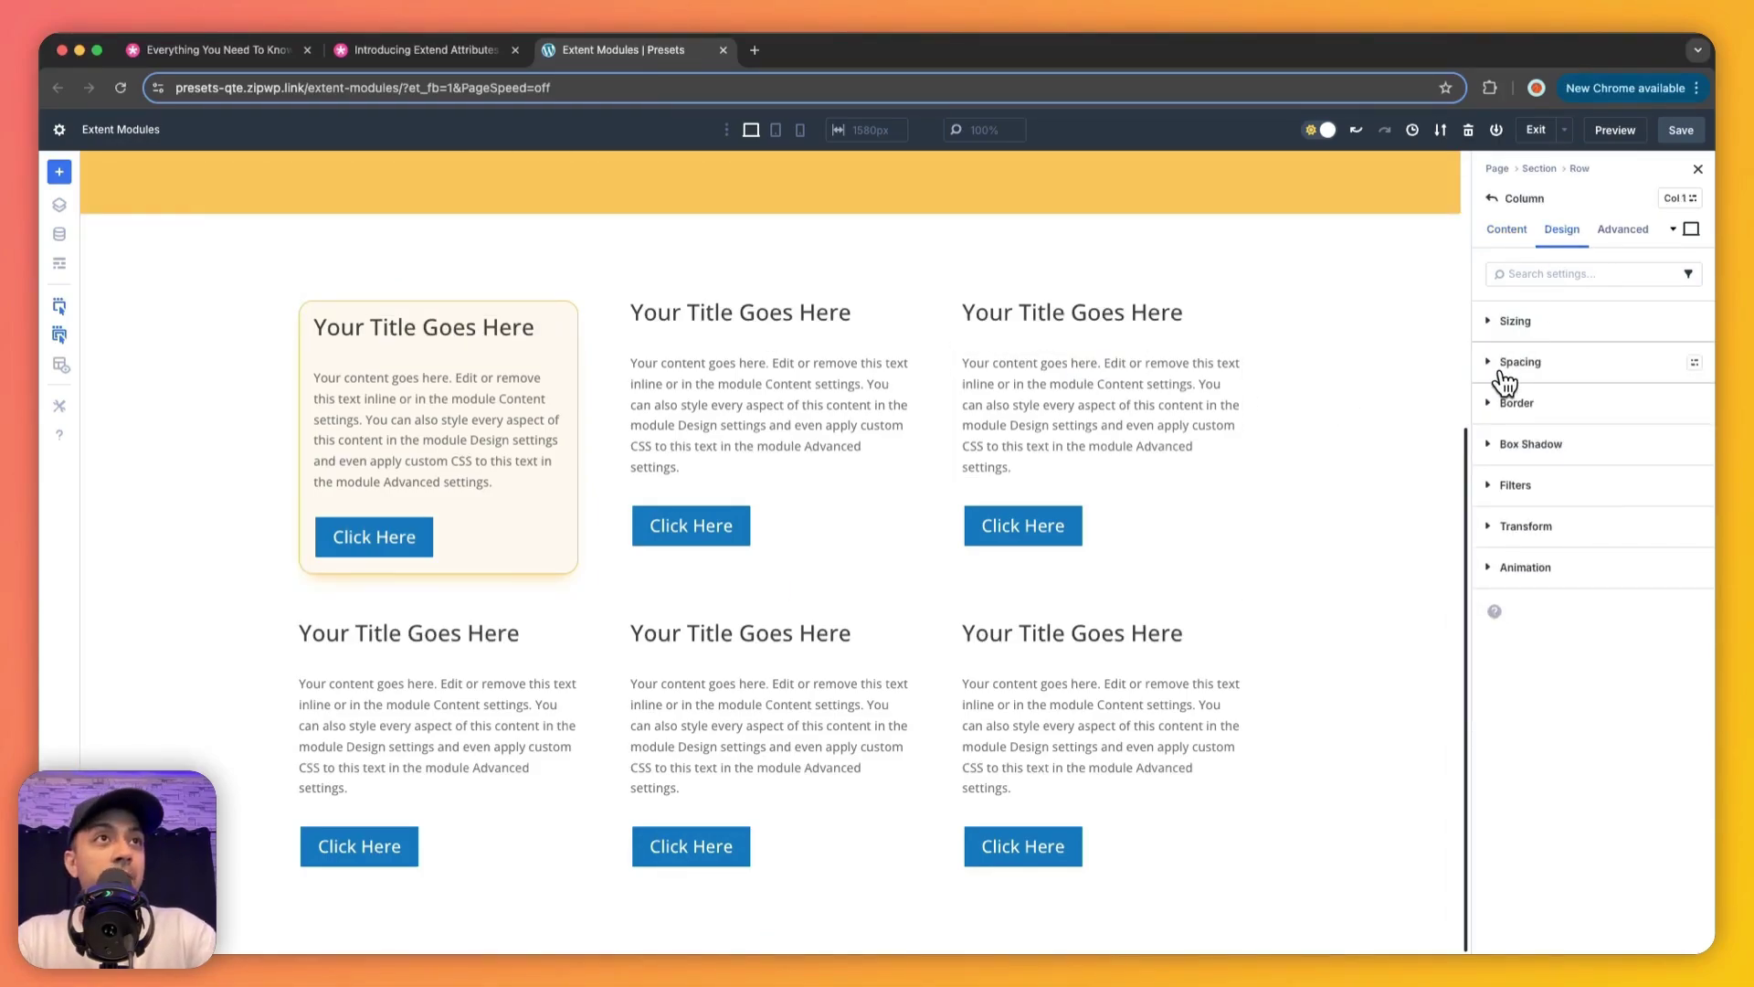
{"action": "left_click", "coordinate": [1492, 365]}
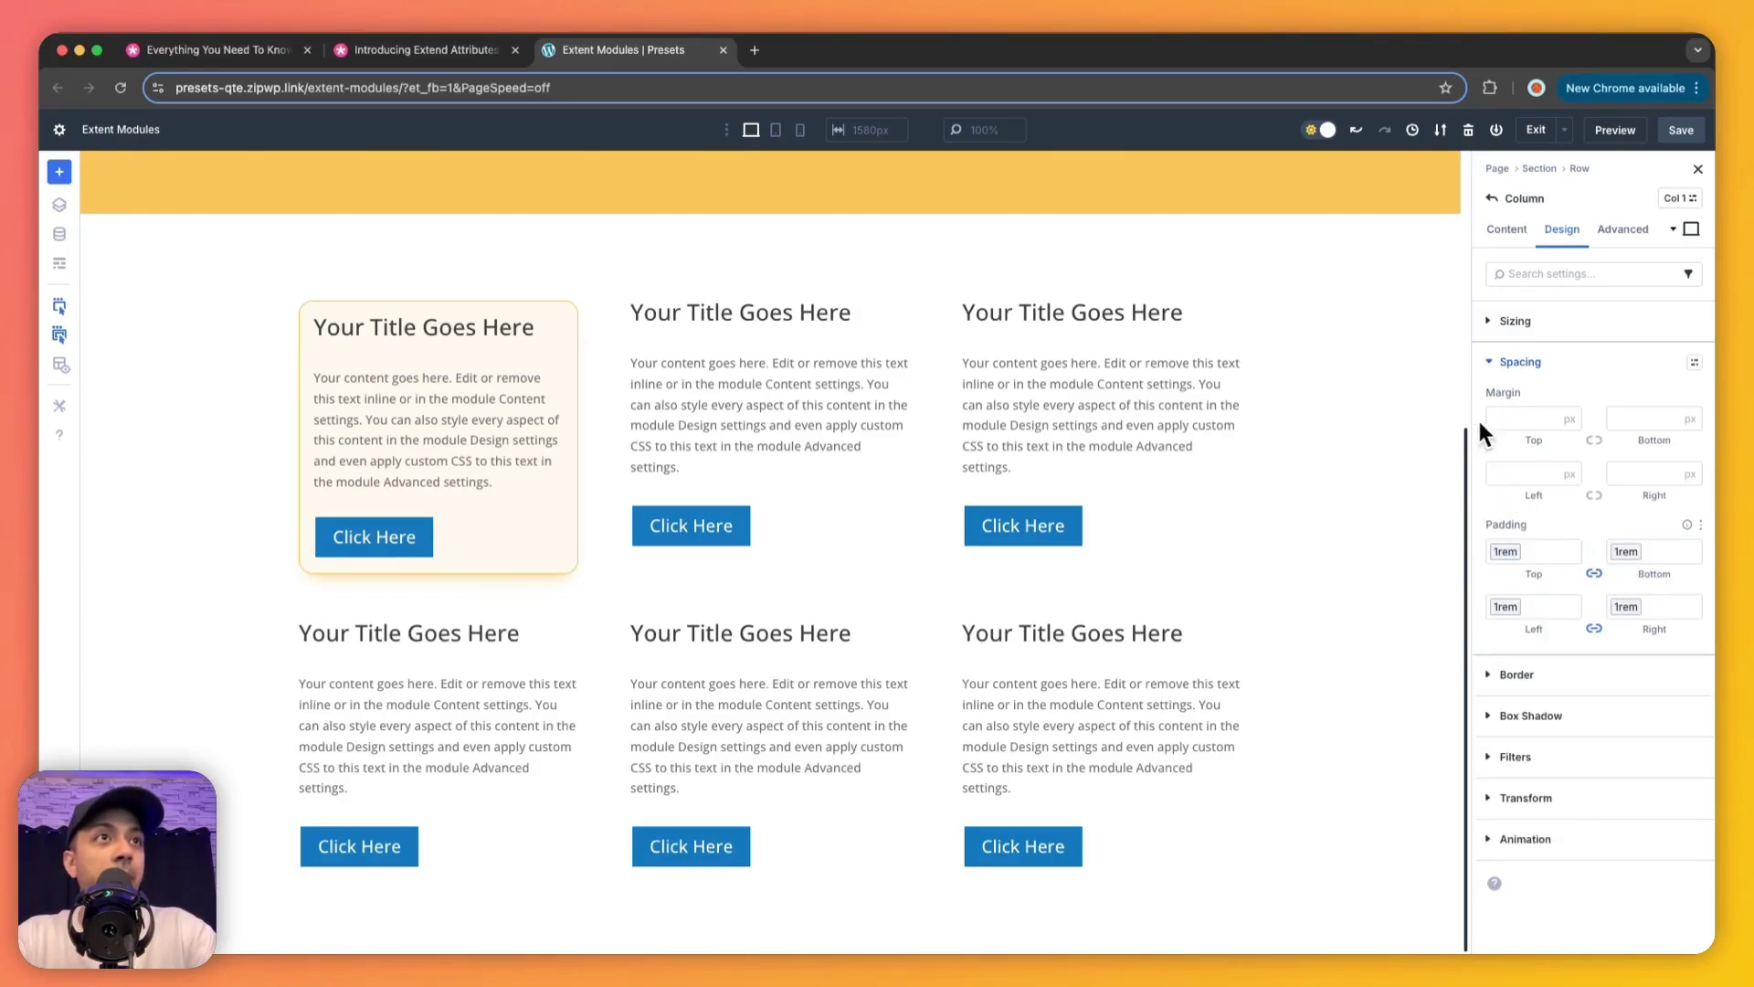
{"action": "left_click", "coordinate": [1491, 362]}
{"action": "left_click", "coordinate": [1493, 407]}
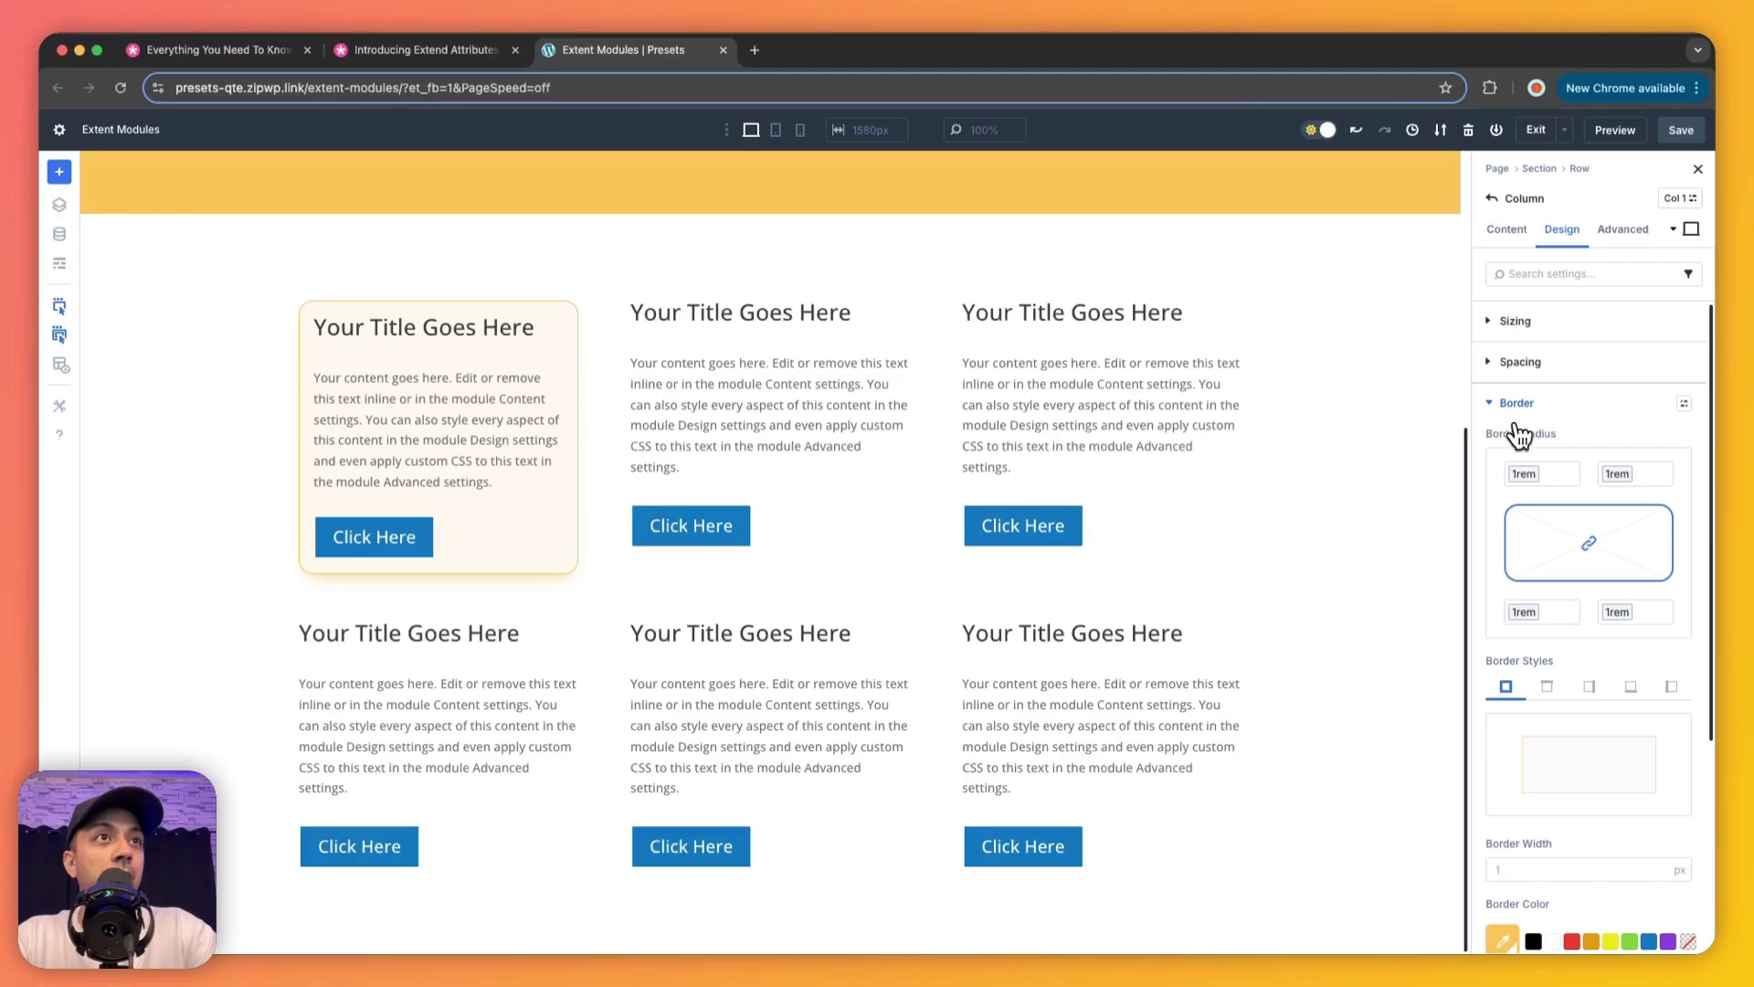
{"action": "left_click", "coordinate": [1524, 475]}
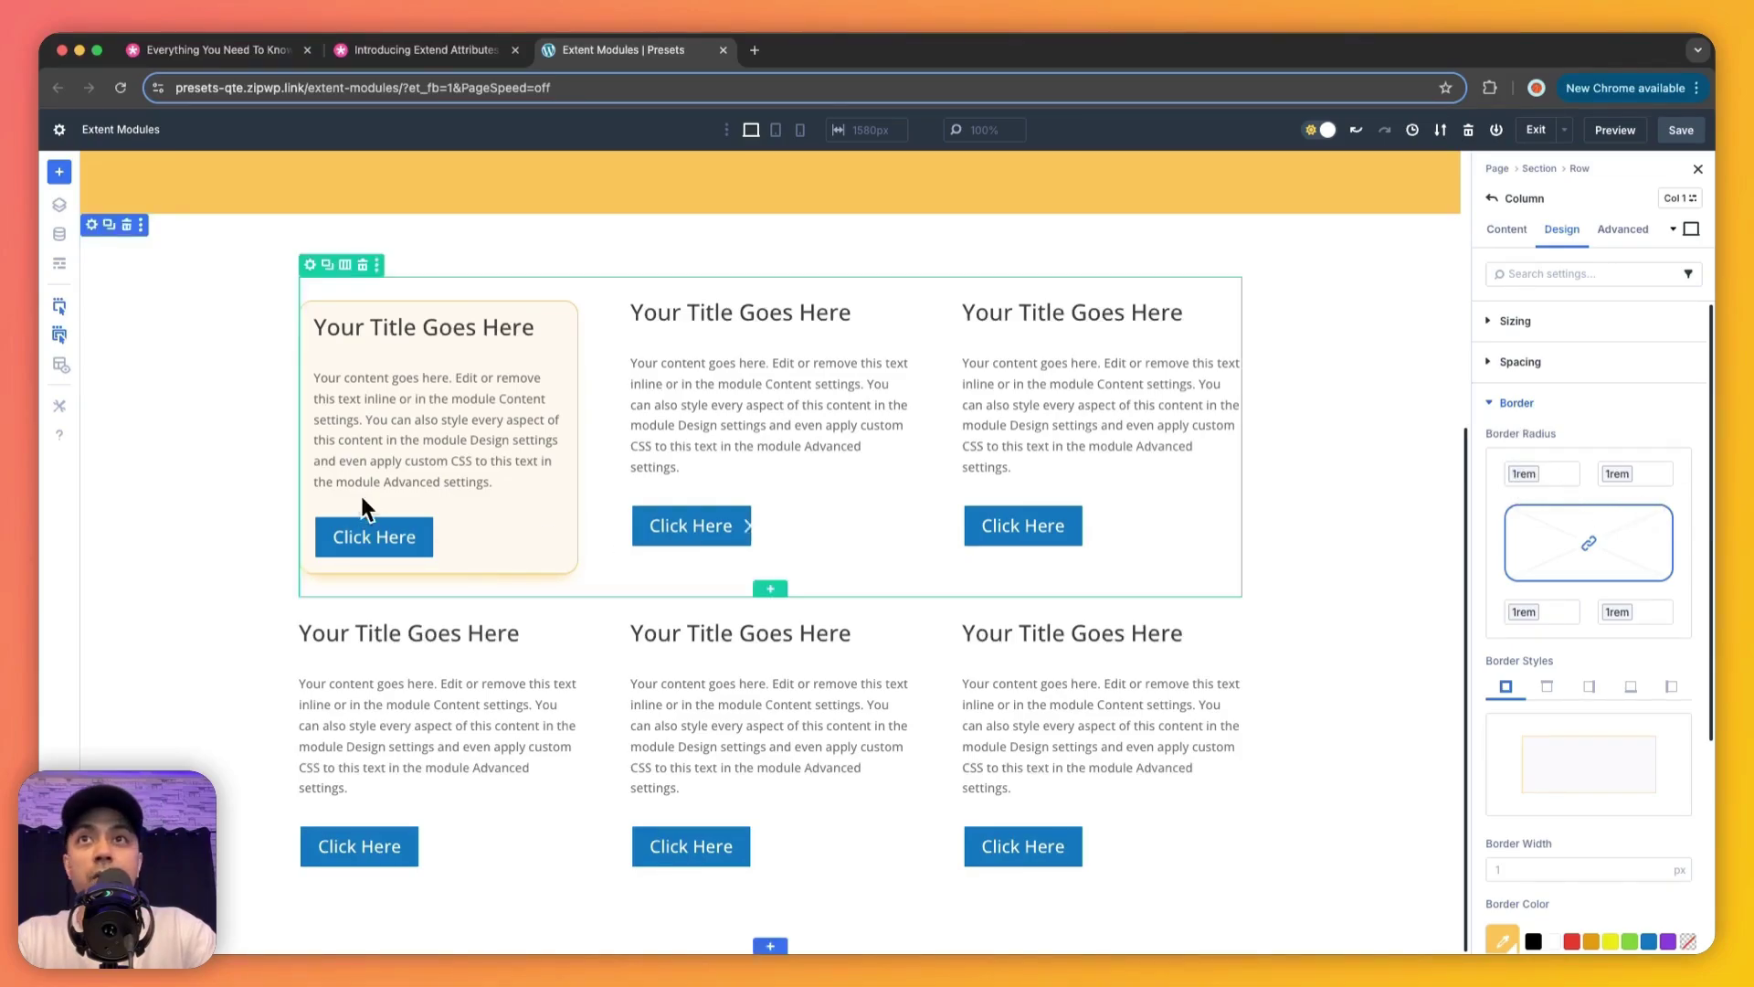
{"action": "left_click", "coordinate": [1495, 403]}
{"action": "left_click", "coordinate": [1508, 236]}
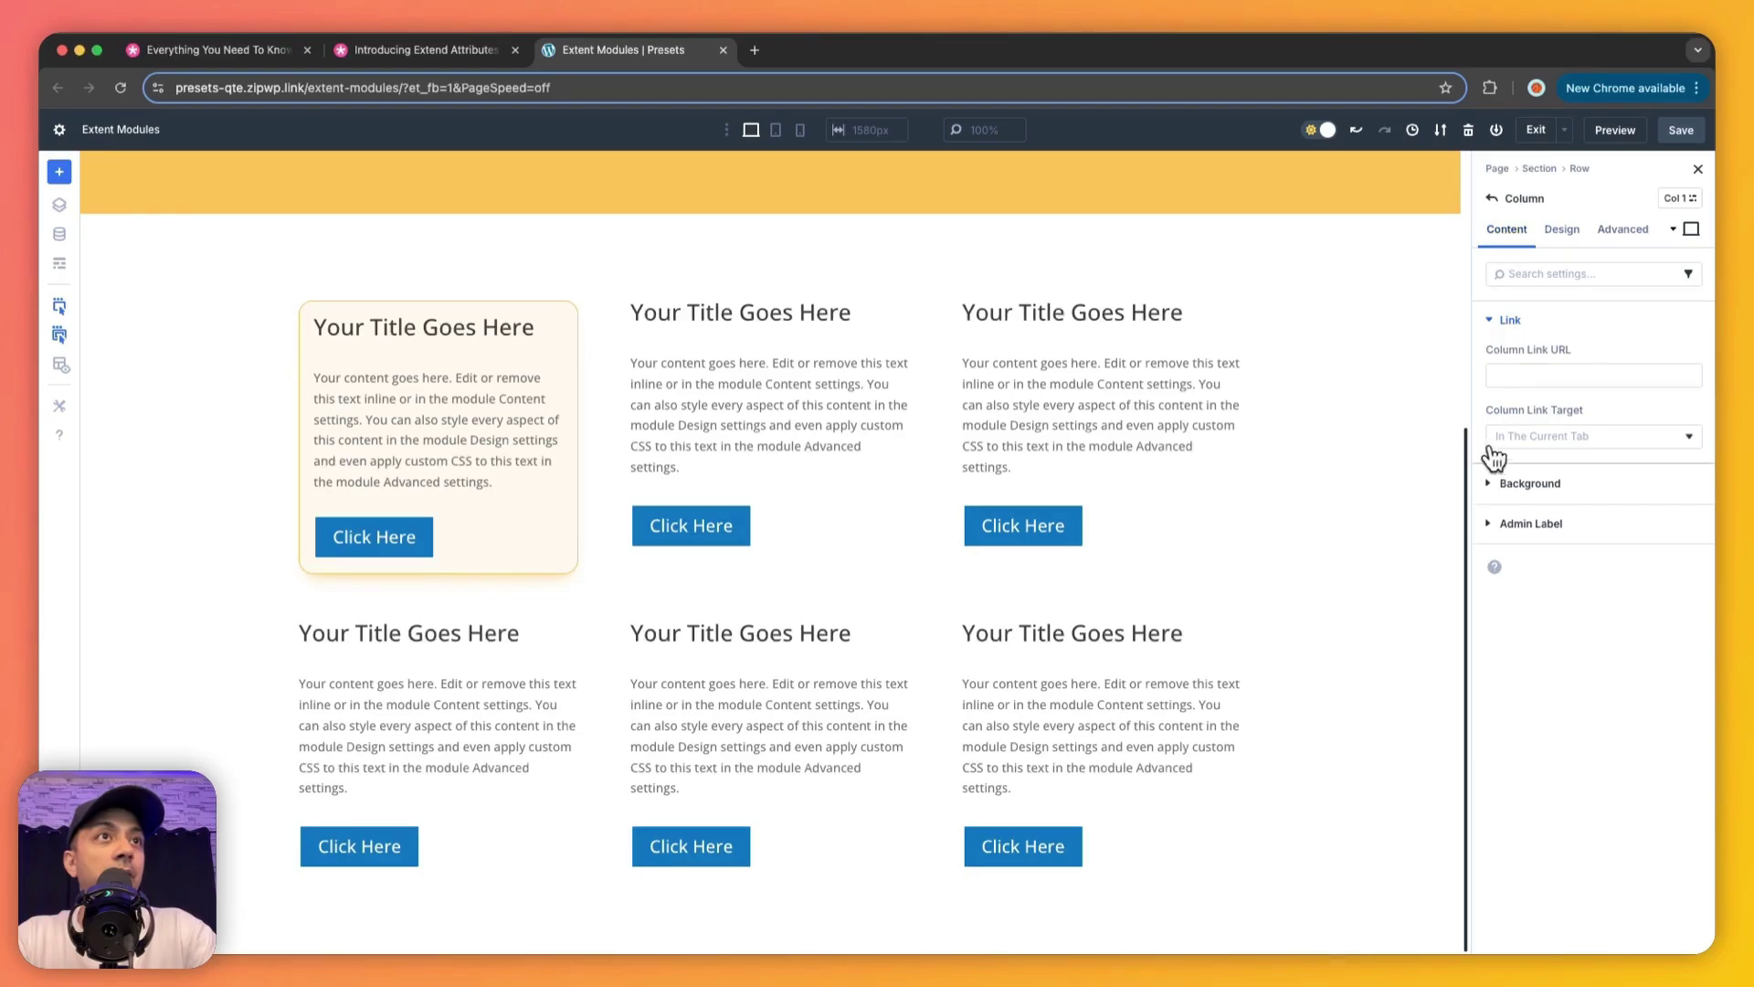
{"action": "left_click", "coordinate": [1490, 485]}
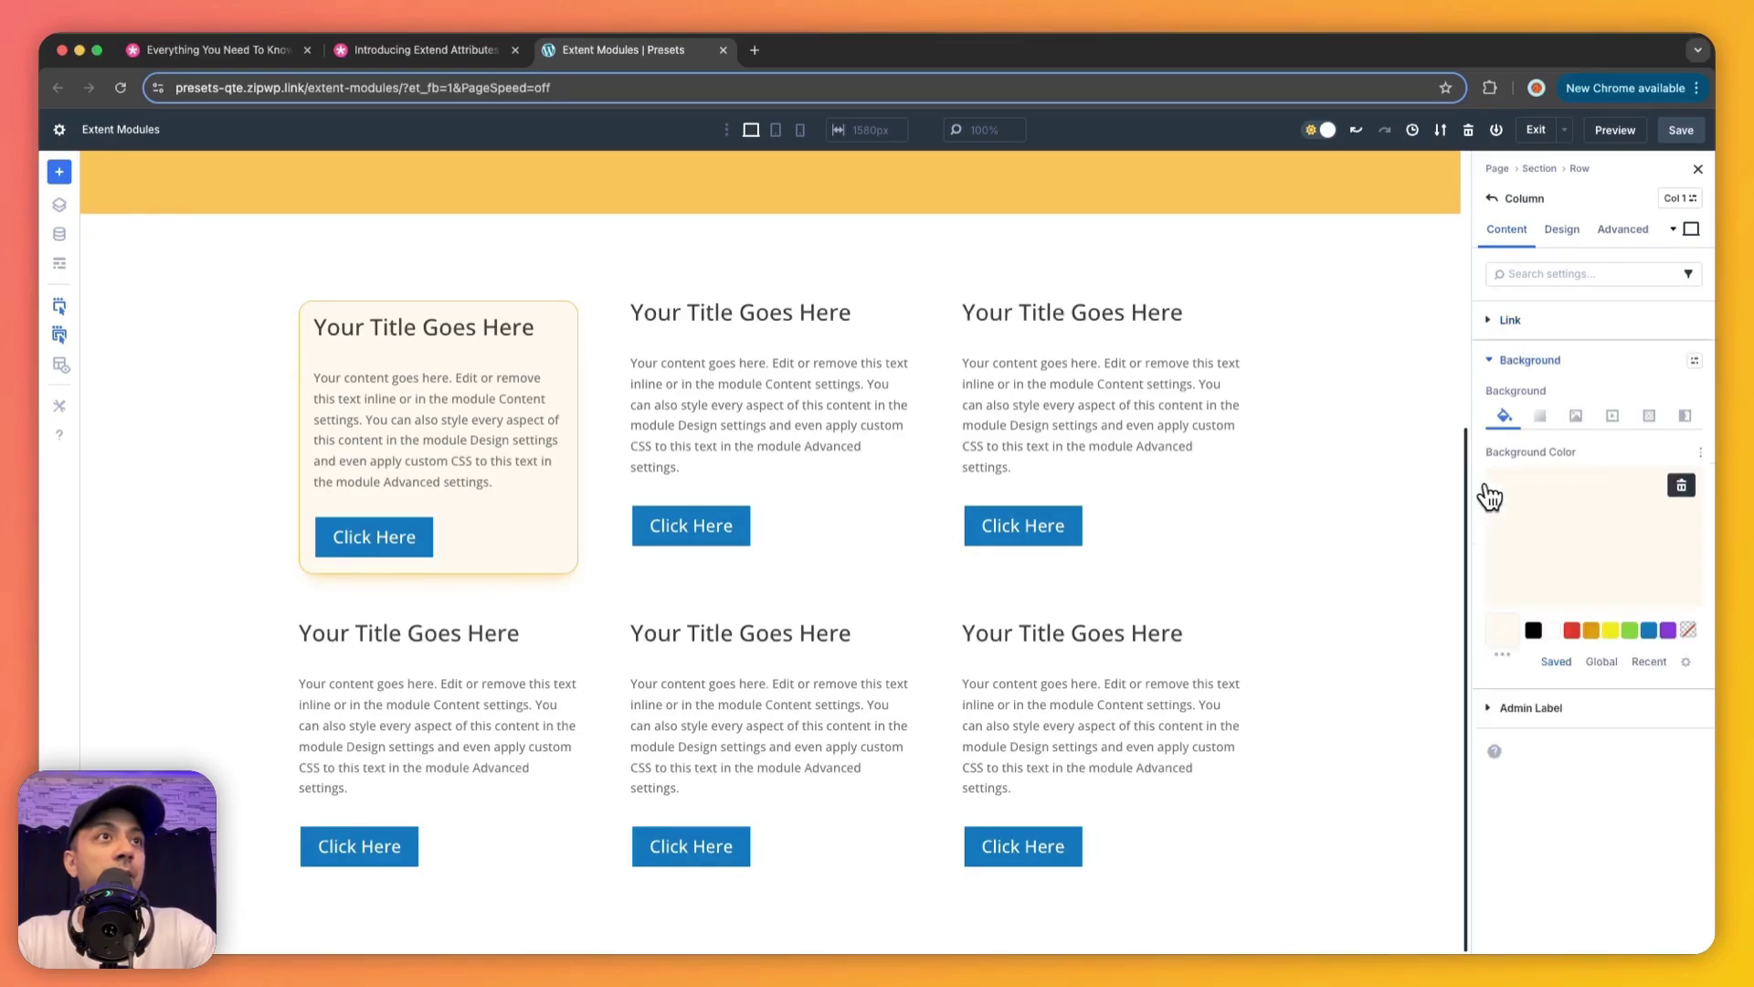
{"action": "left_click", "coordinate": [1602, 661]}
{"action": "left_click", "coordinate": [1528, 360]}
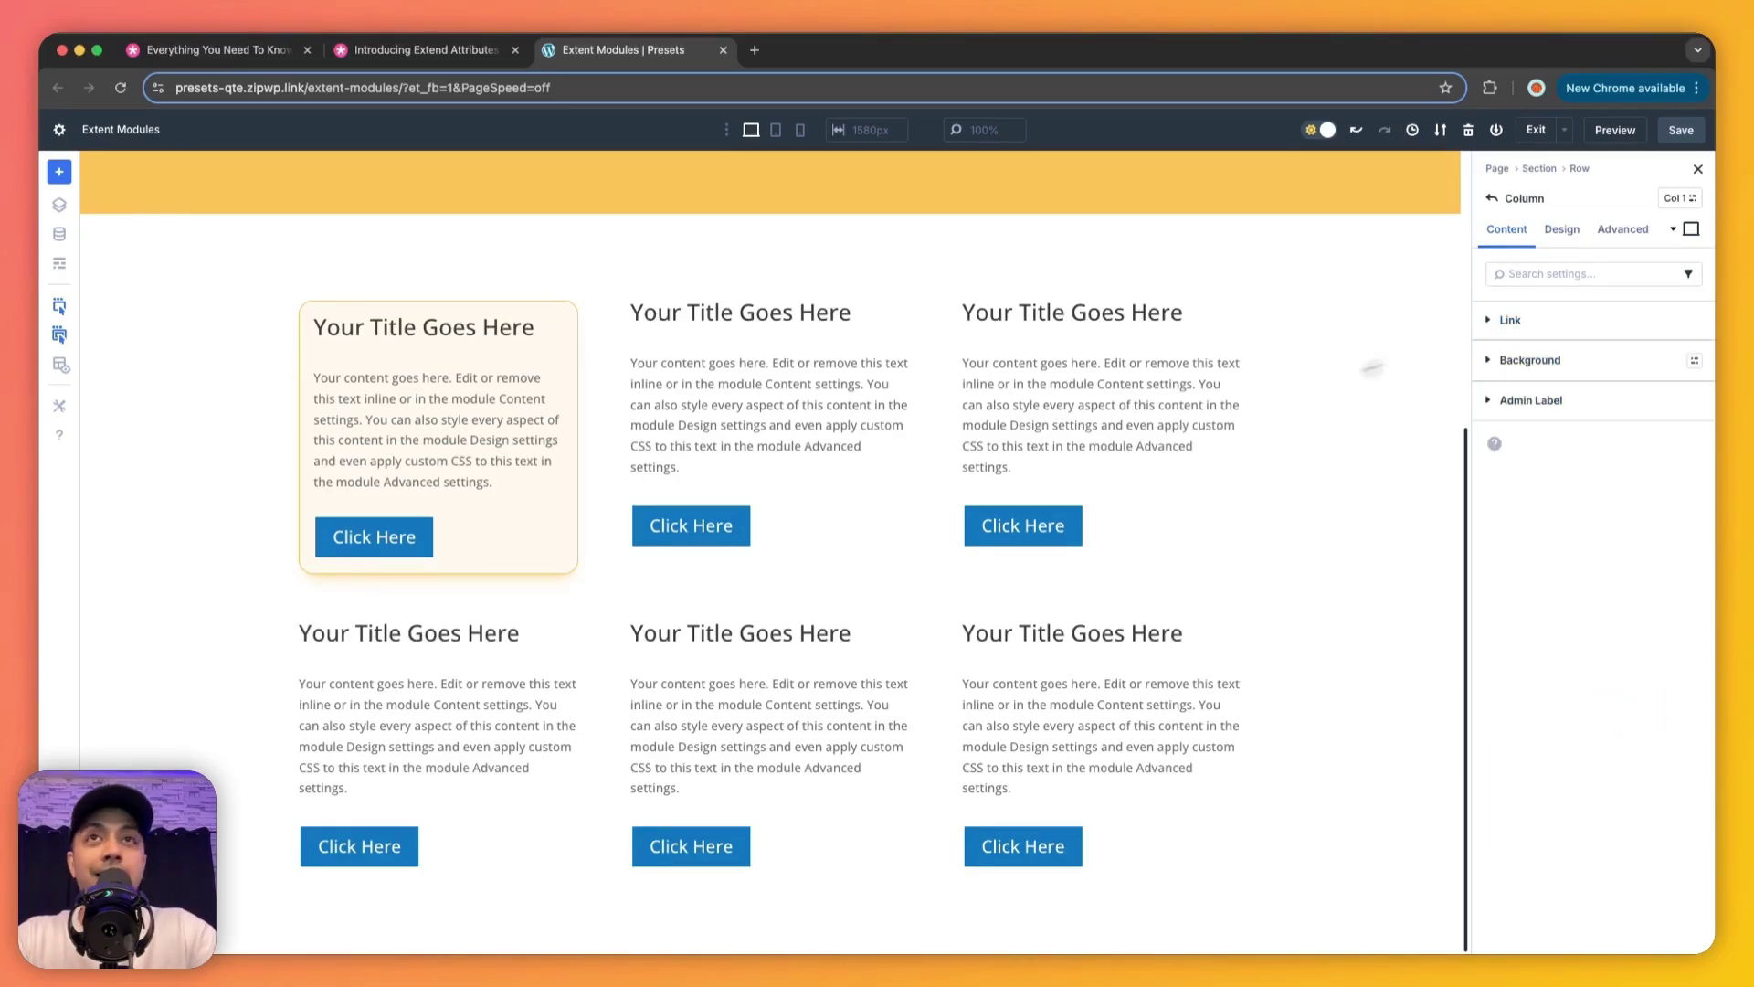
Extend the first column's yellow rounded card design to every Column element in the current section.
{"action": "right_click", "coordinate": [347, 309]}
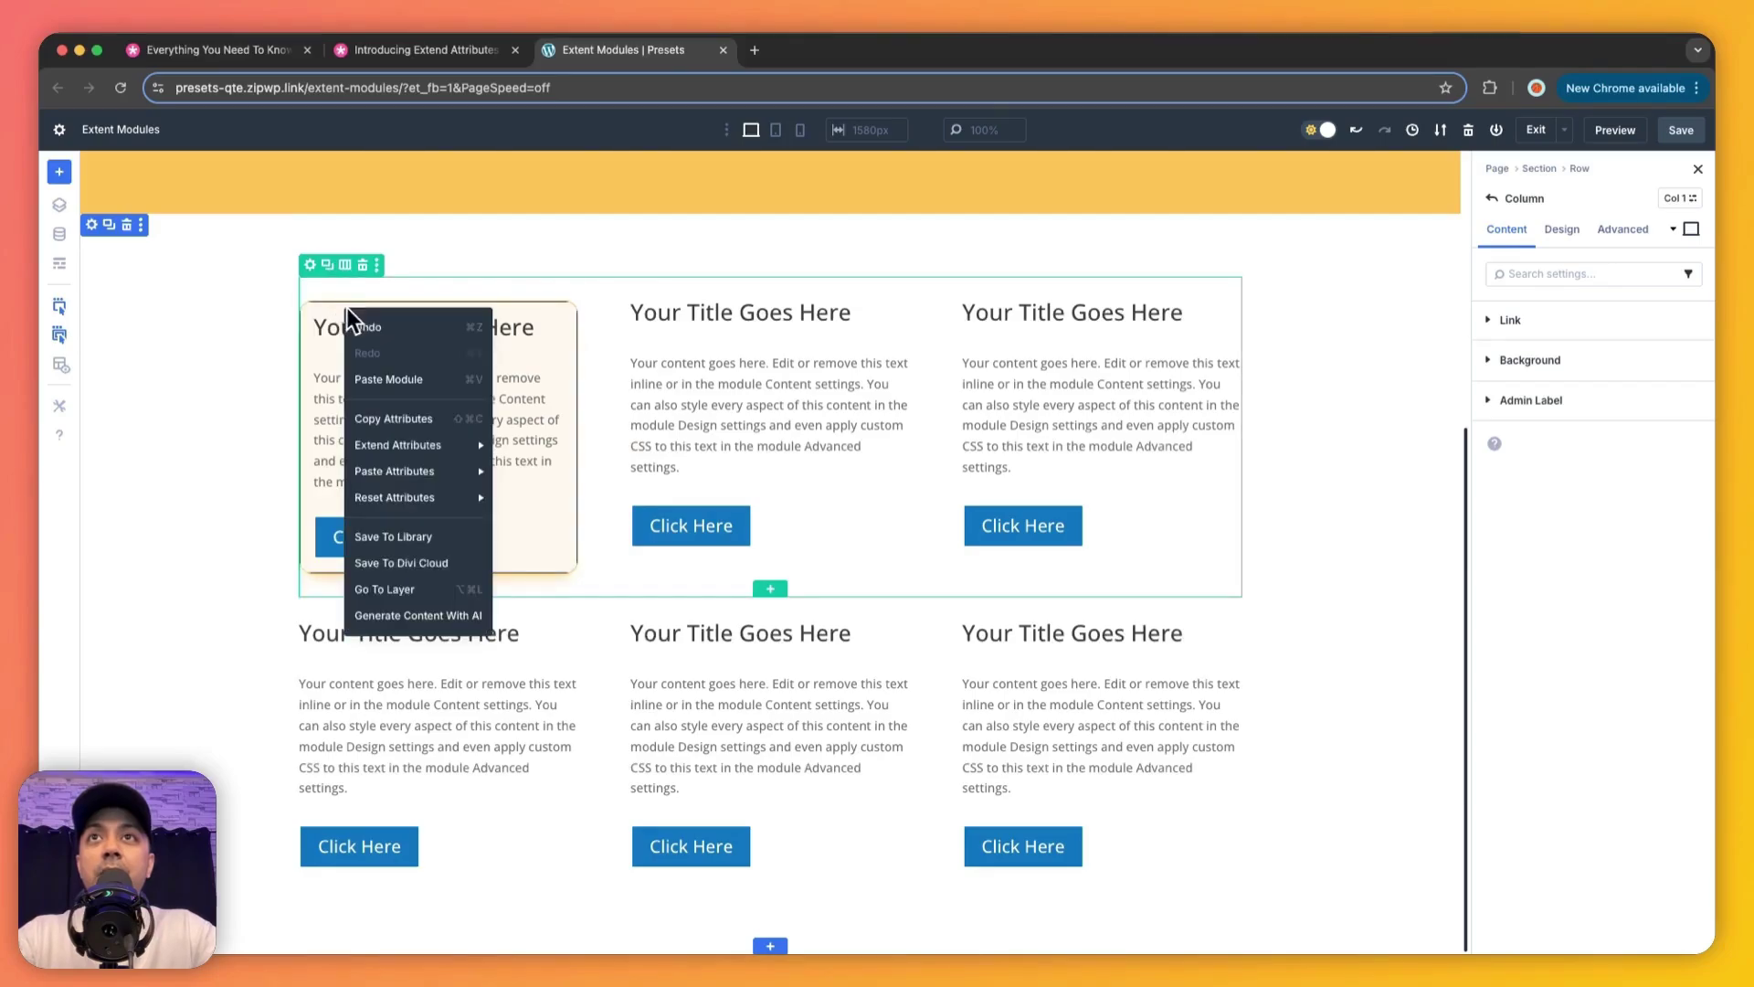
{"action": "mouse_move", "coordinate": [370, 448]}
{"action": "left_click", "coordinate": [548, 474]}
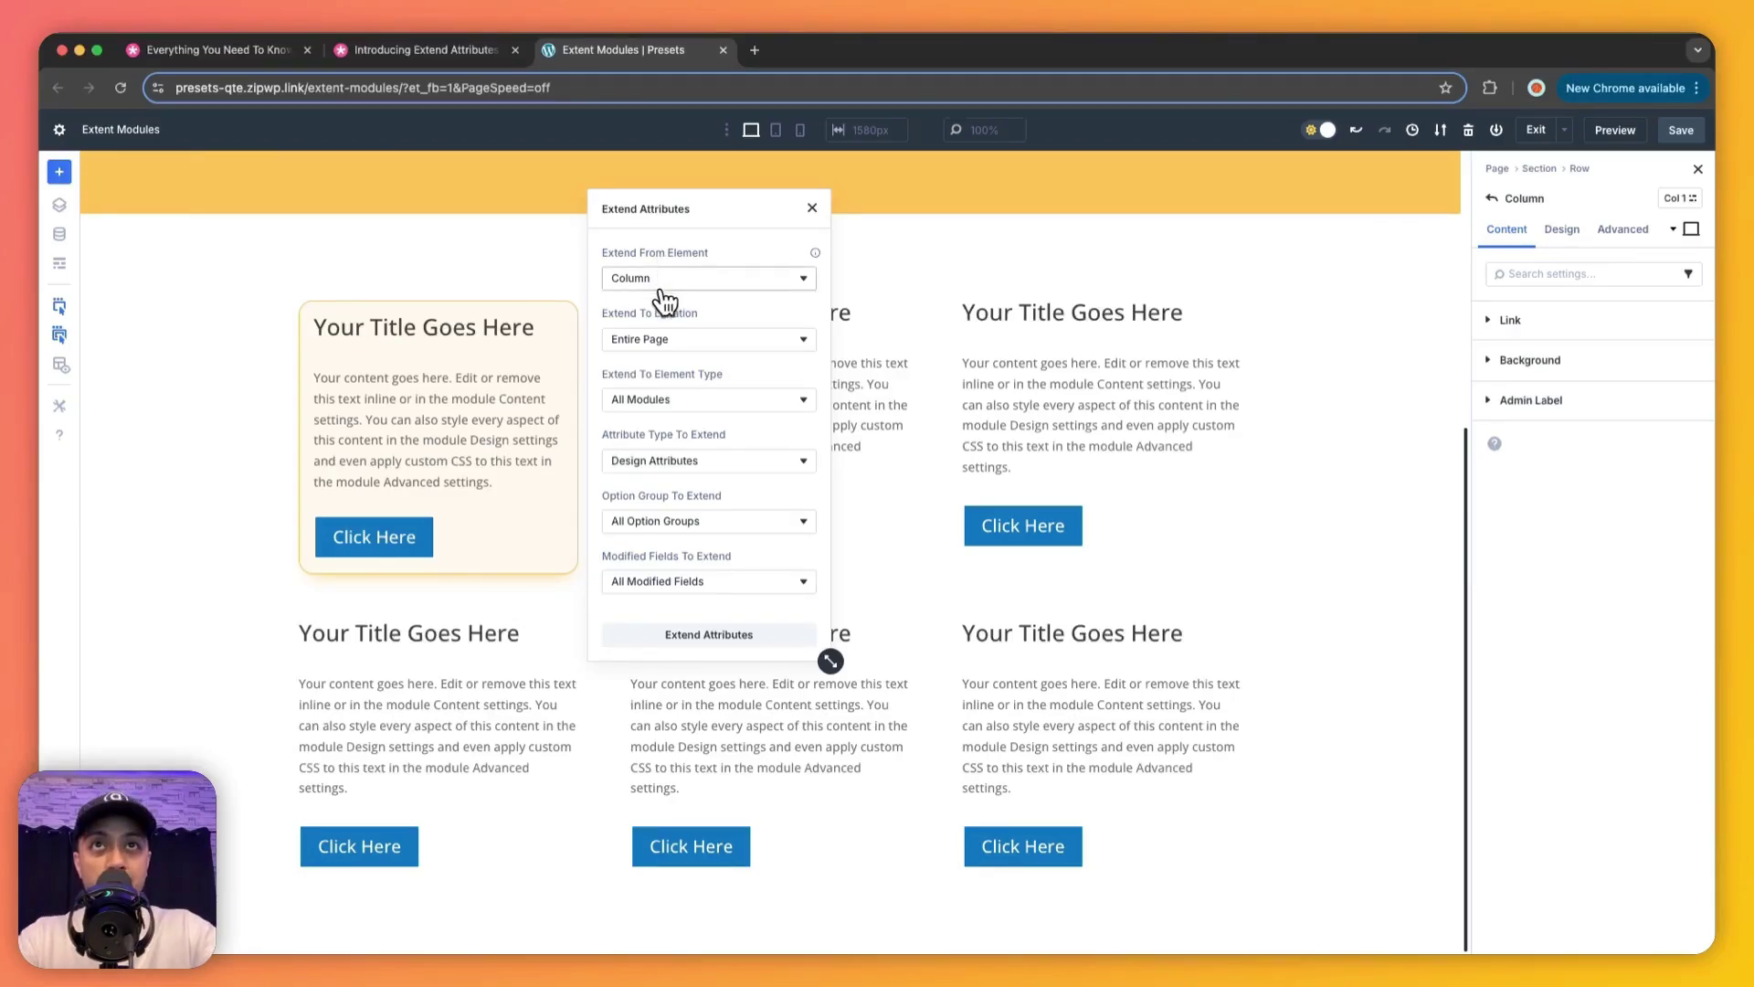
{"action": "left_click", "coordinate": [702, 351]}
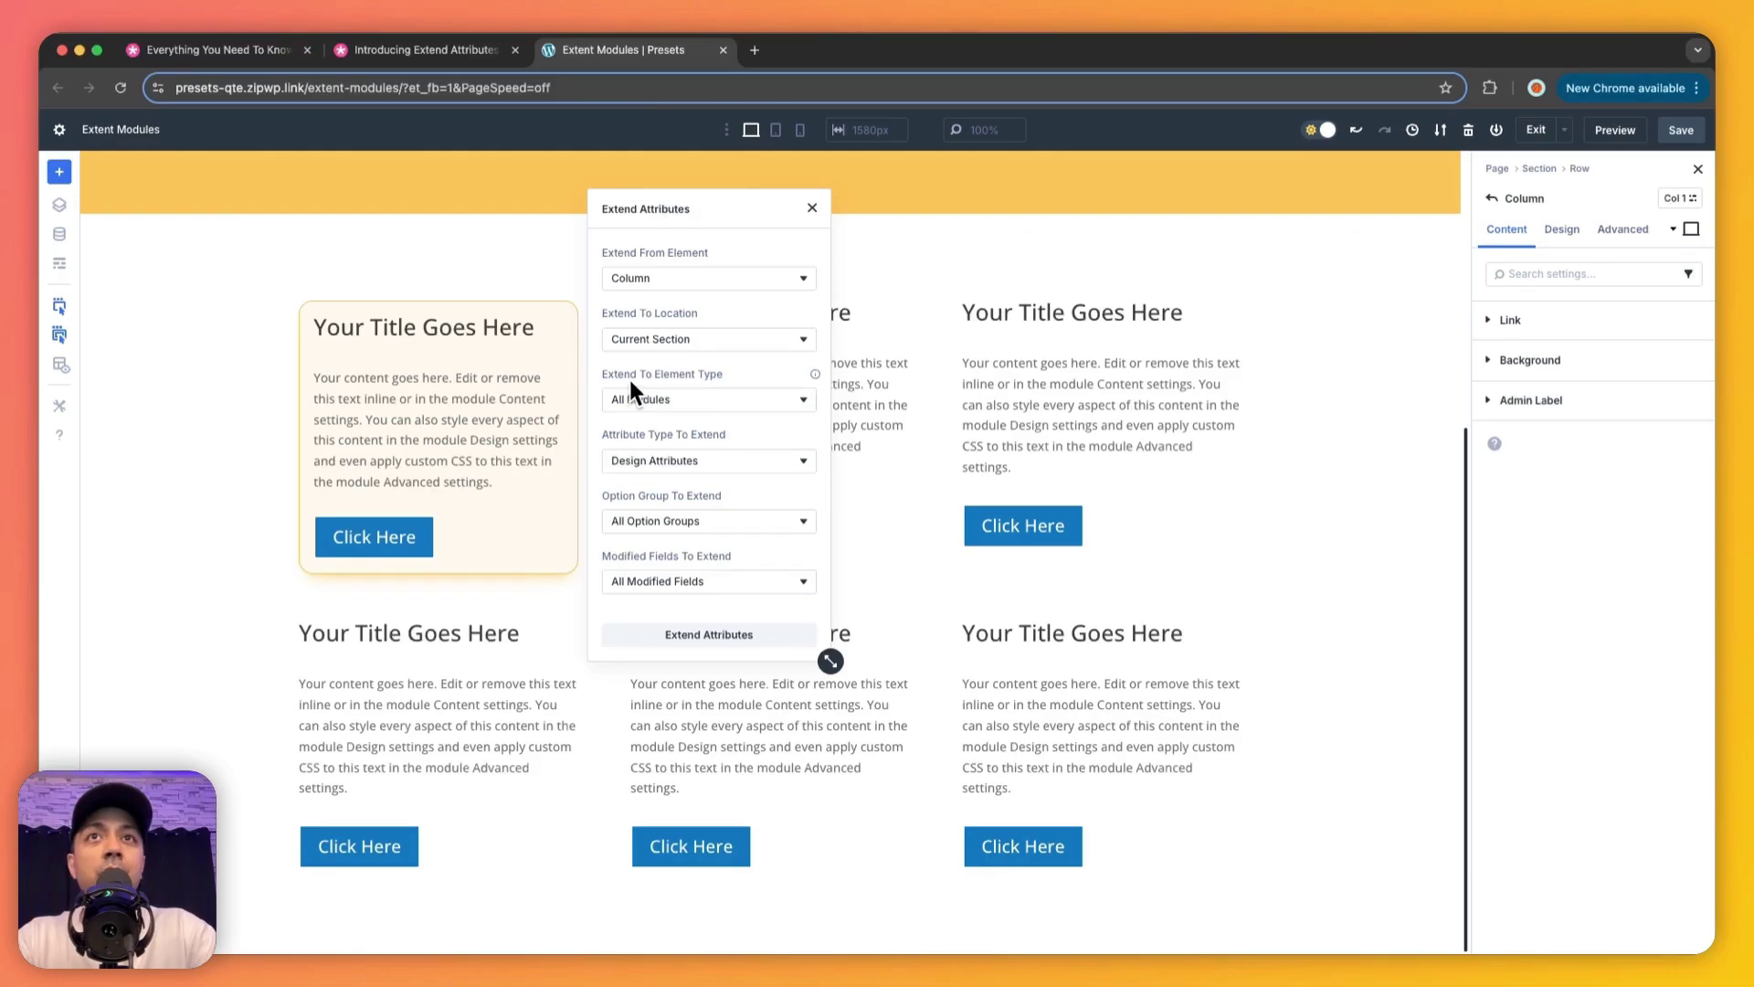
{"action": "left_click", "coordinate": [691, 398]}
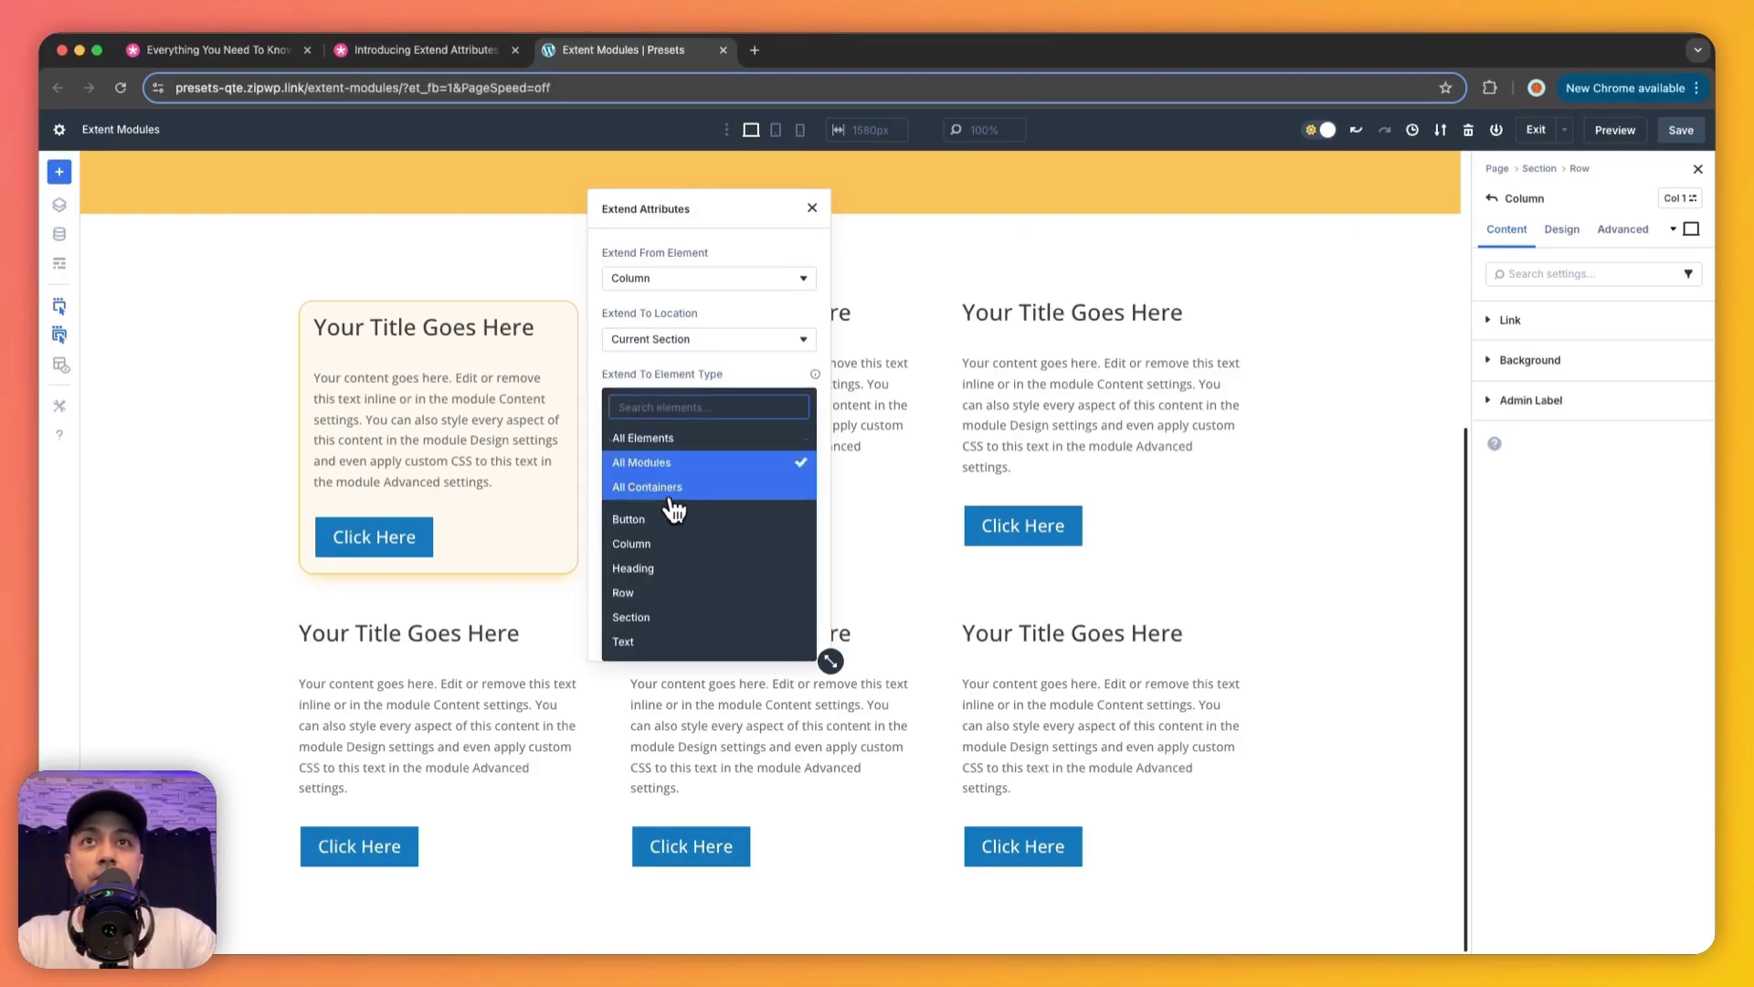
{"action": "left_click", "coordinate": [666, 547]}
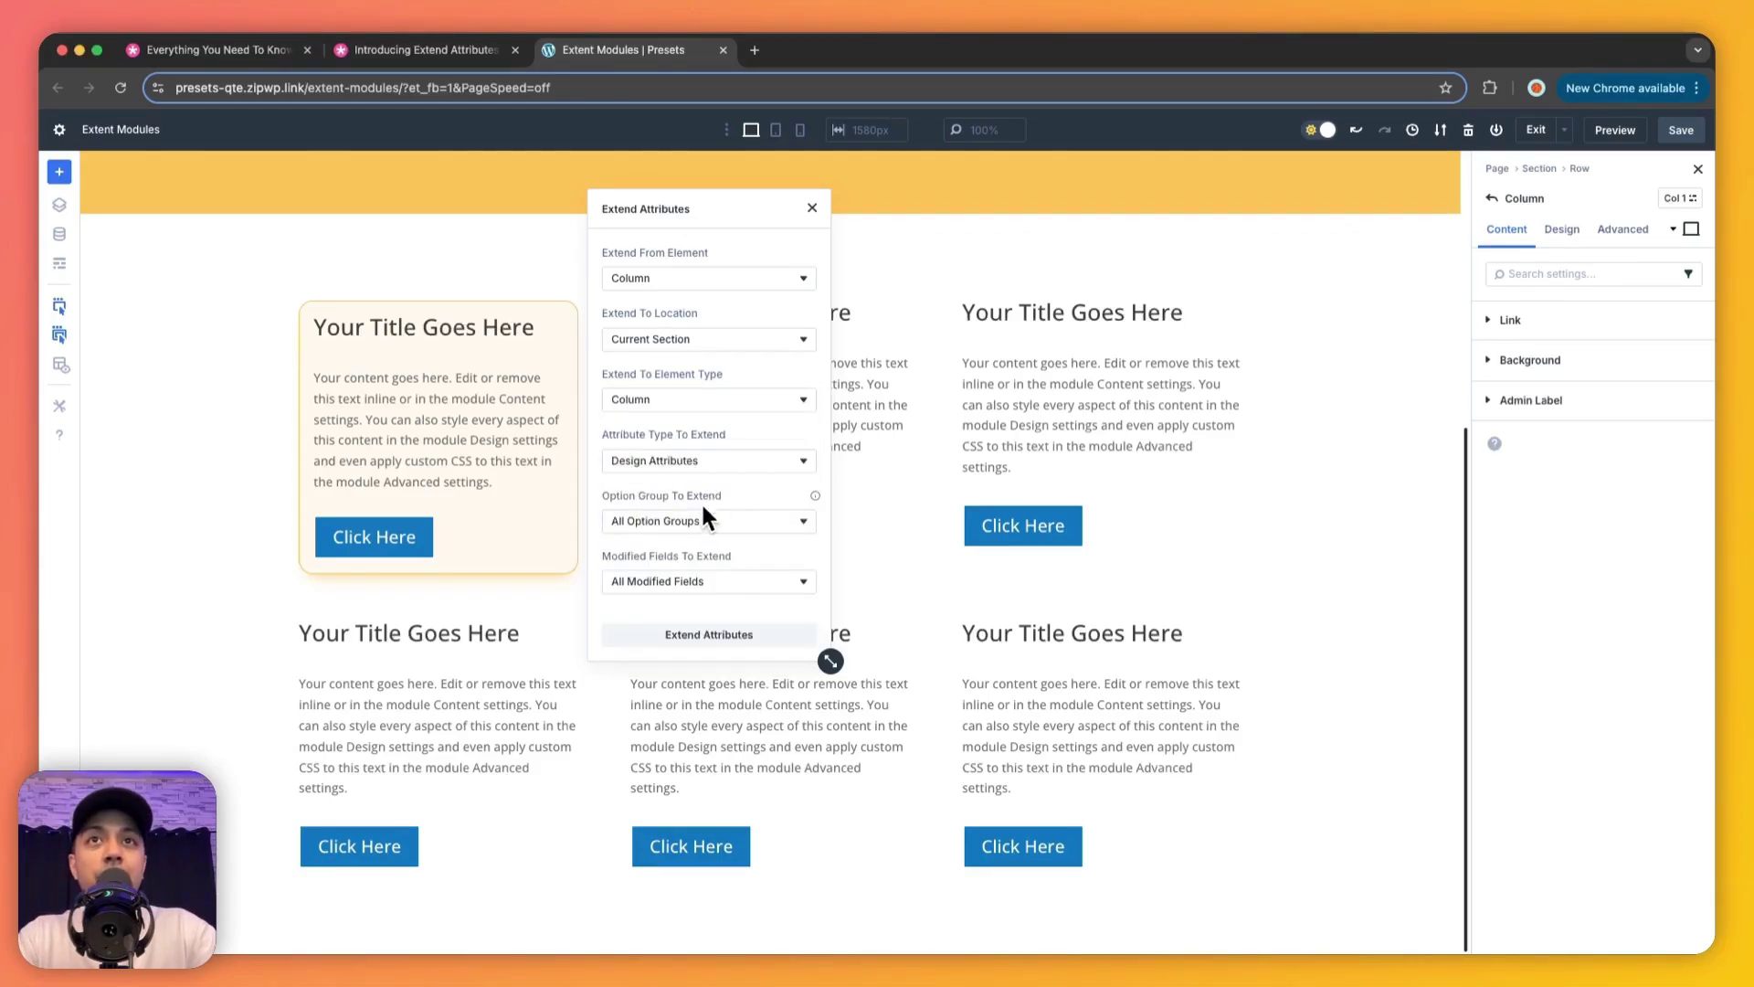
{"action": "left_click", "coordinate": [710, 636]}
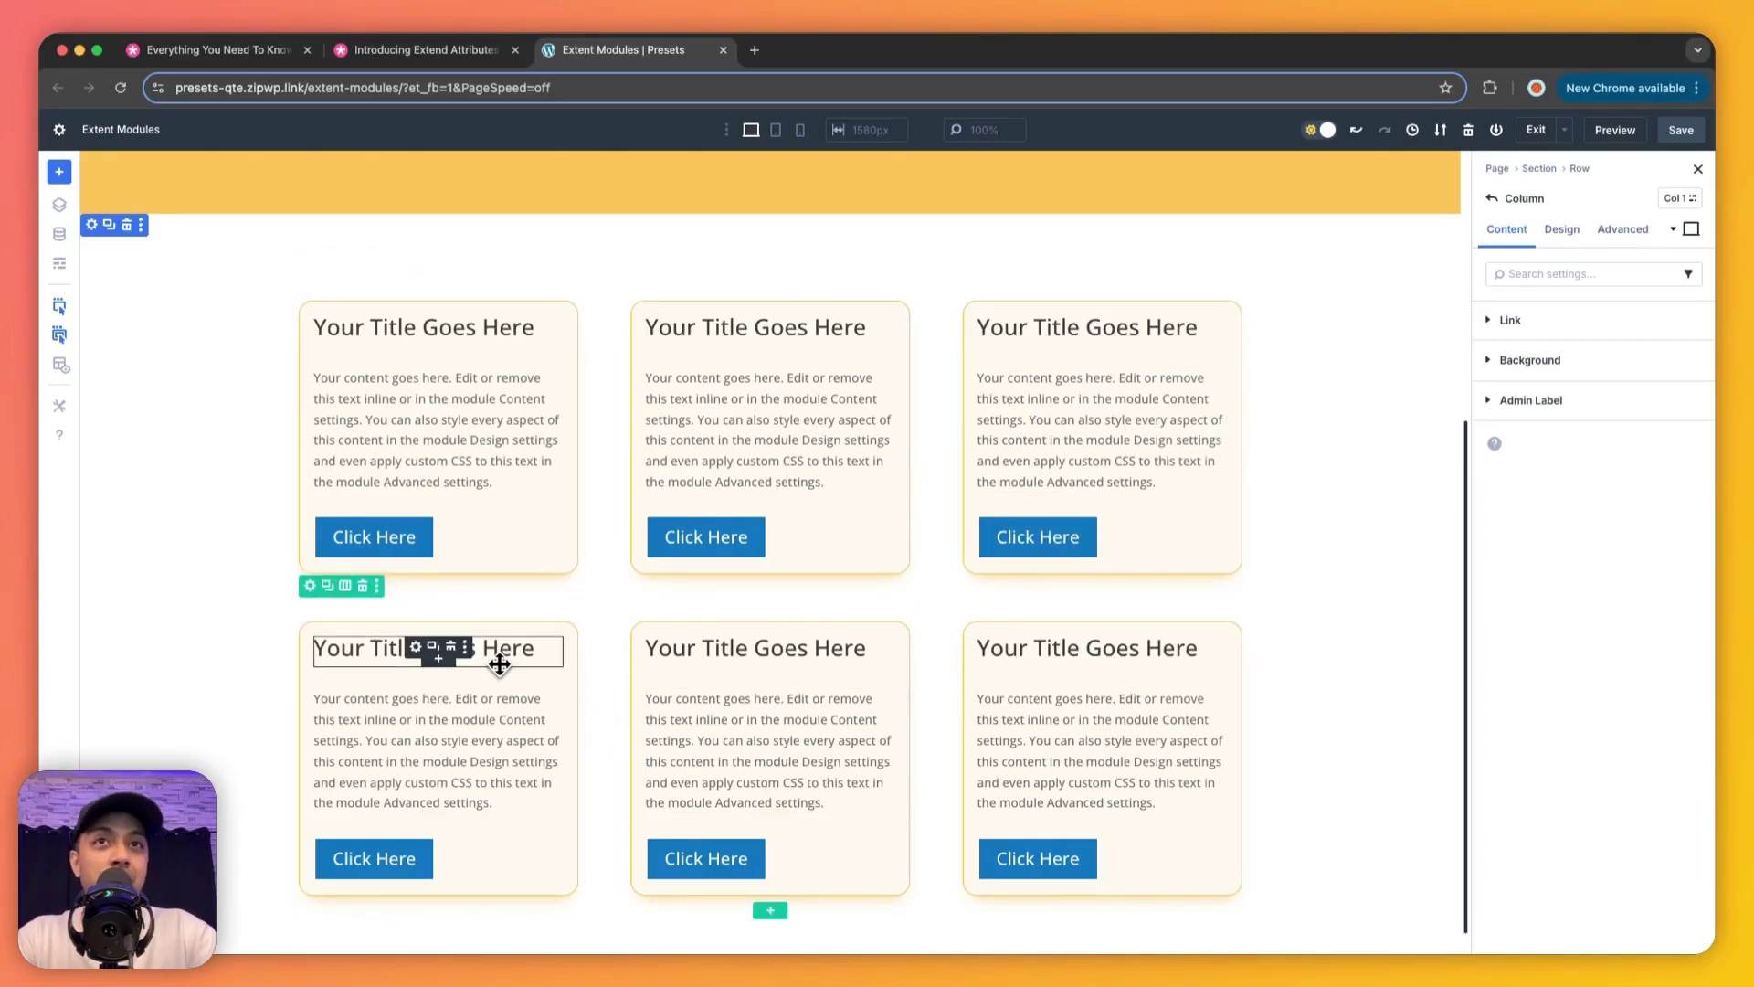
{"action": "scroll", "coordinate": [498, 666], "scroll_direction": "down", "scroll_amount": 1}
{"action": "scroll", "coordinate": [498, 659], "scroll_direction": "up", "scroll_amount": 5}
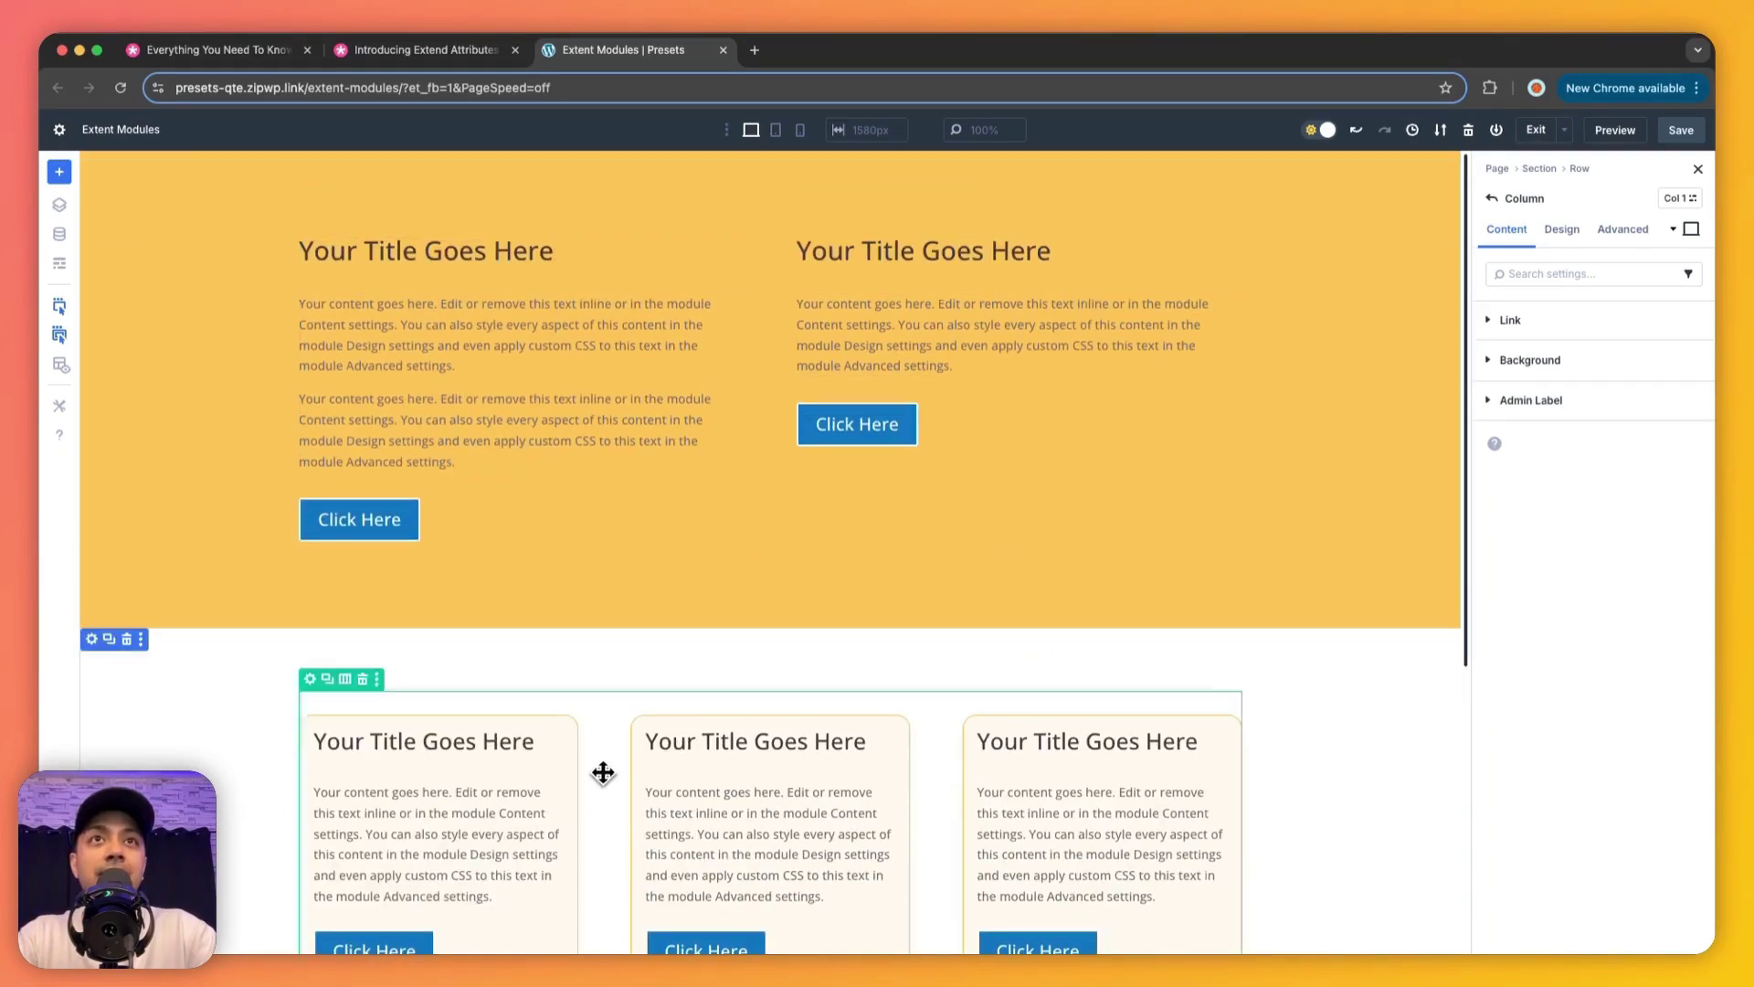
{"action": "scroll", "coordinate": [603, 773], "scroll_direction": "down", "scroll_amount": 5}
{"action": "left_click_drag", "start_coordinate": [695, 212], "coordinate": [190, 190]}
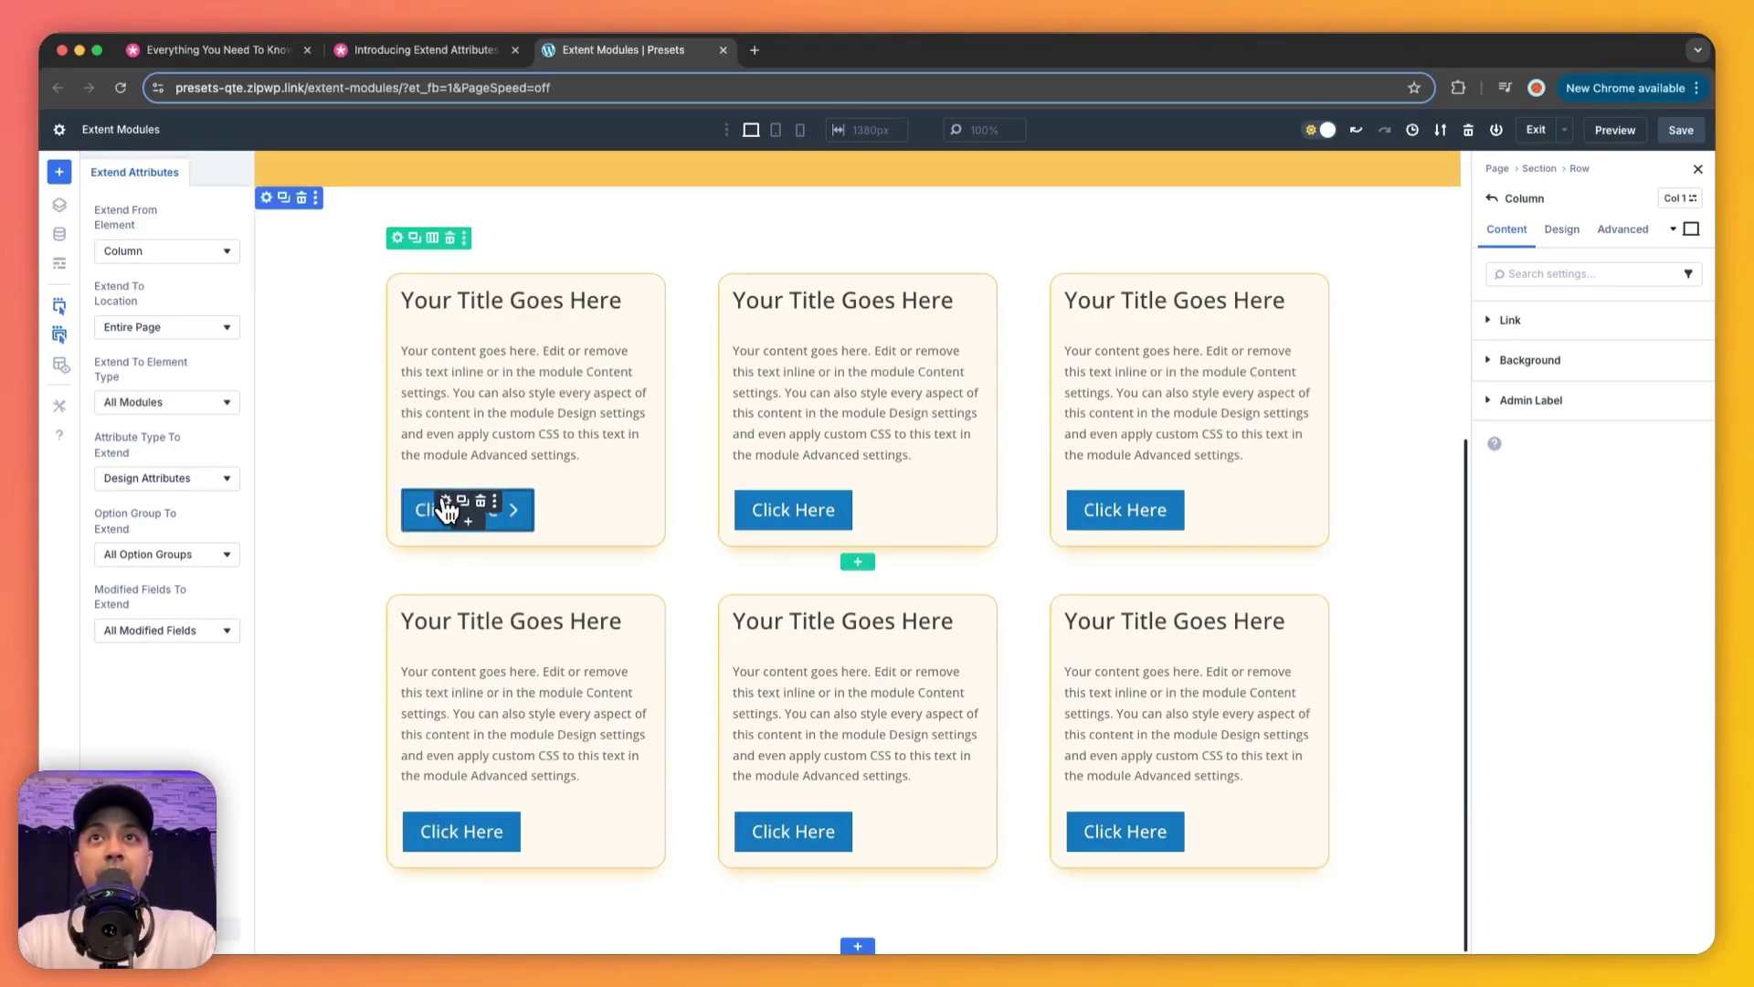
{"action": "left_click", "coordinate": [447, 504]}
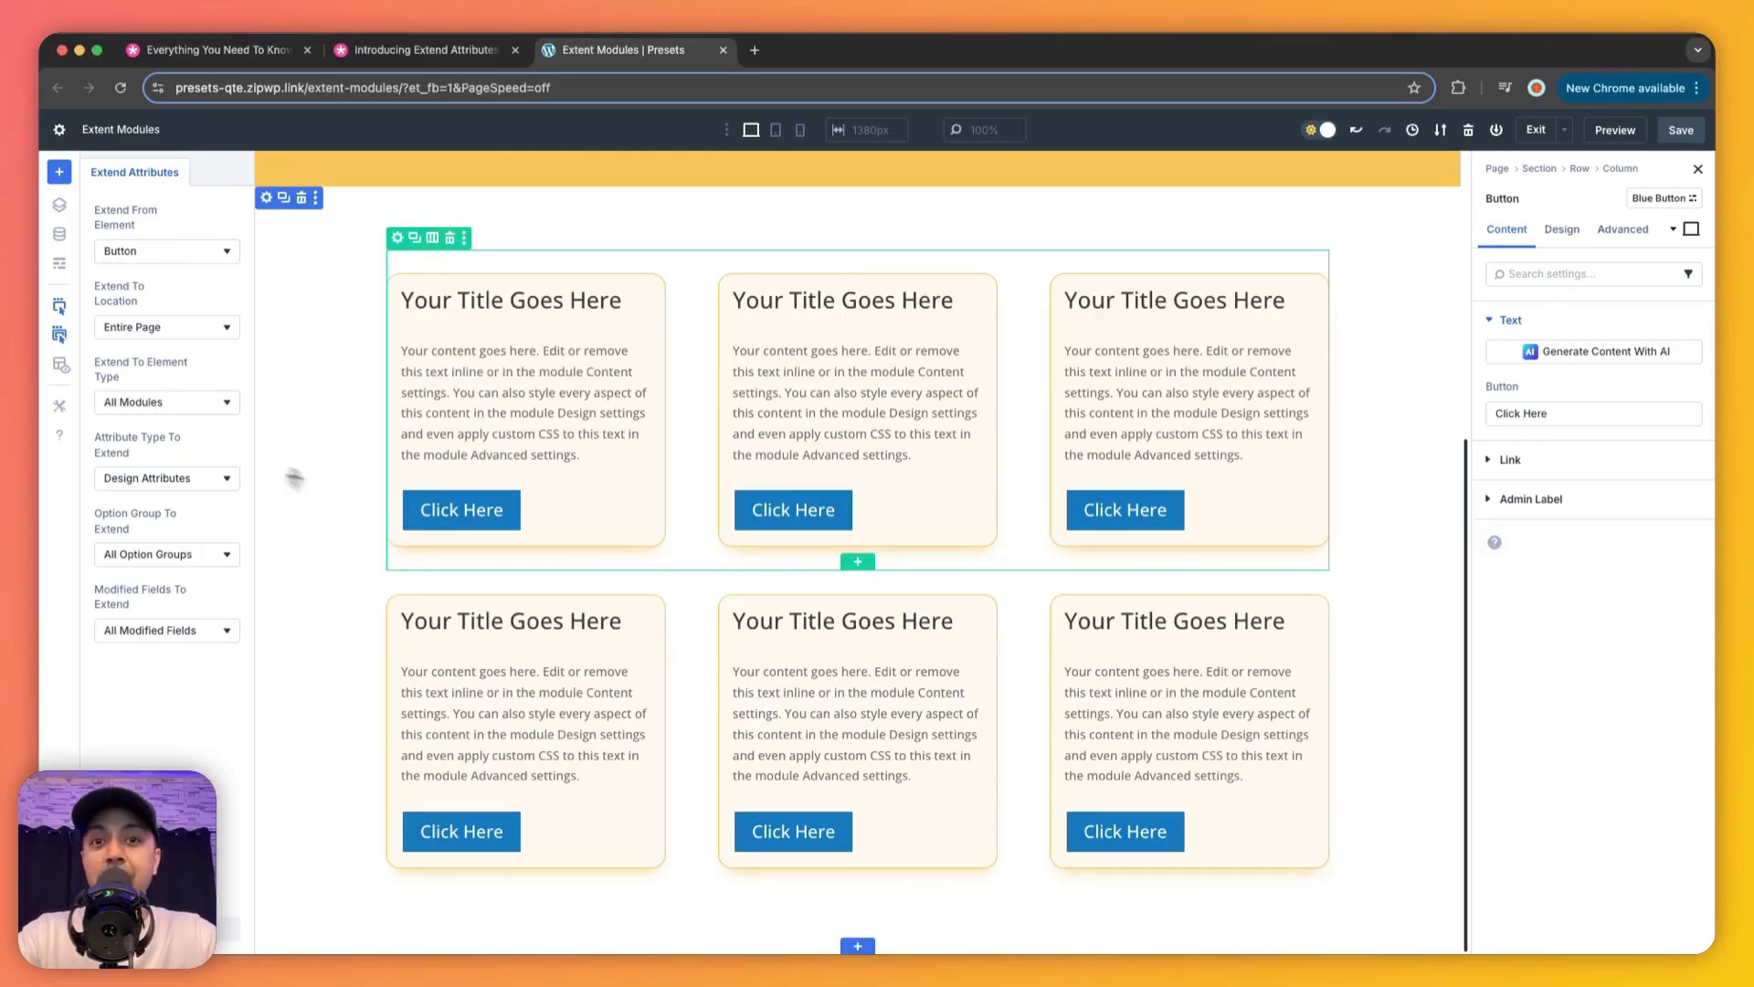
{"action": "left_click", "coordinate": [266, 197]}
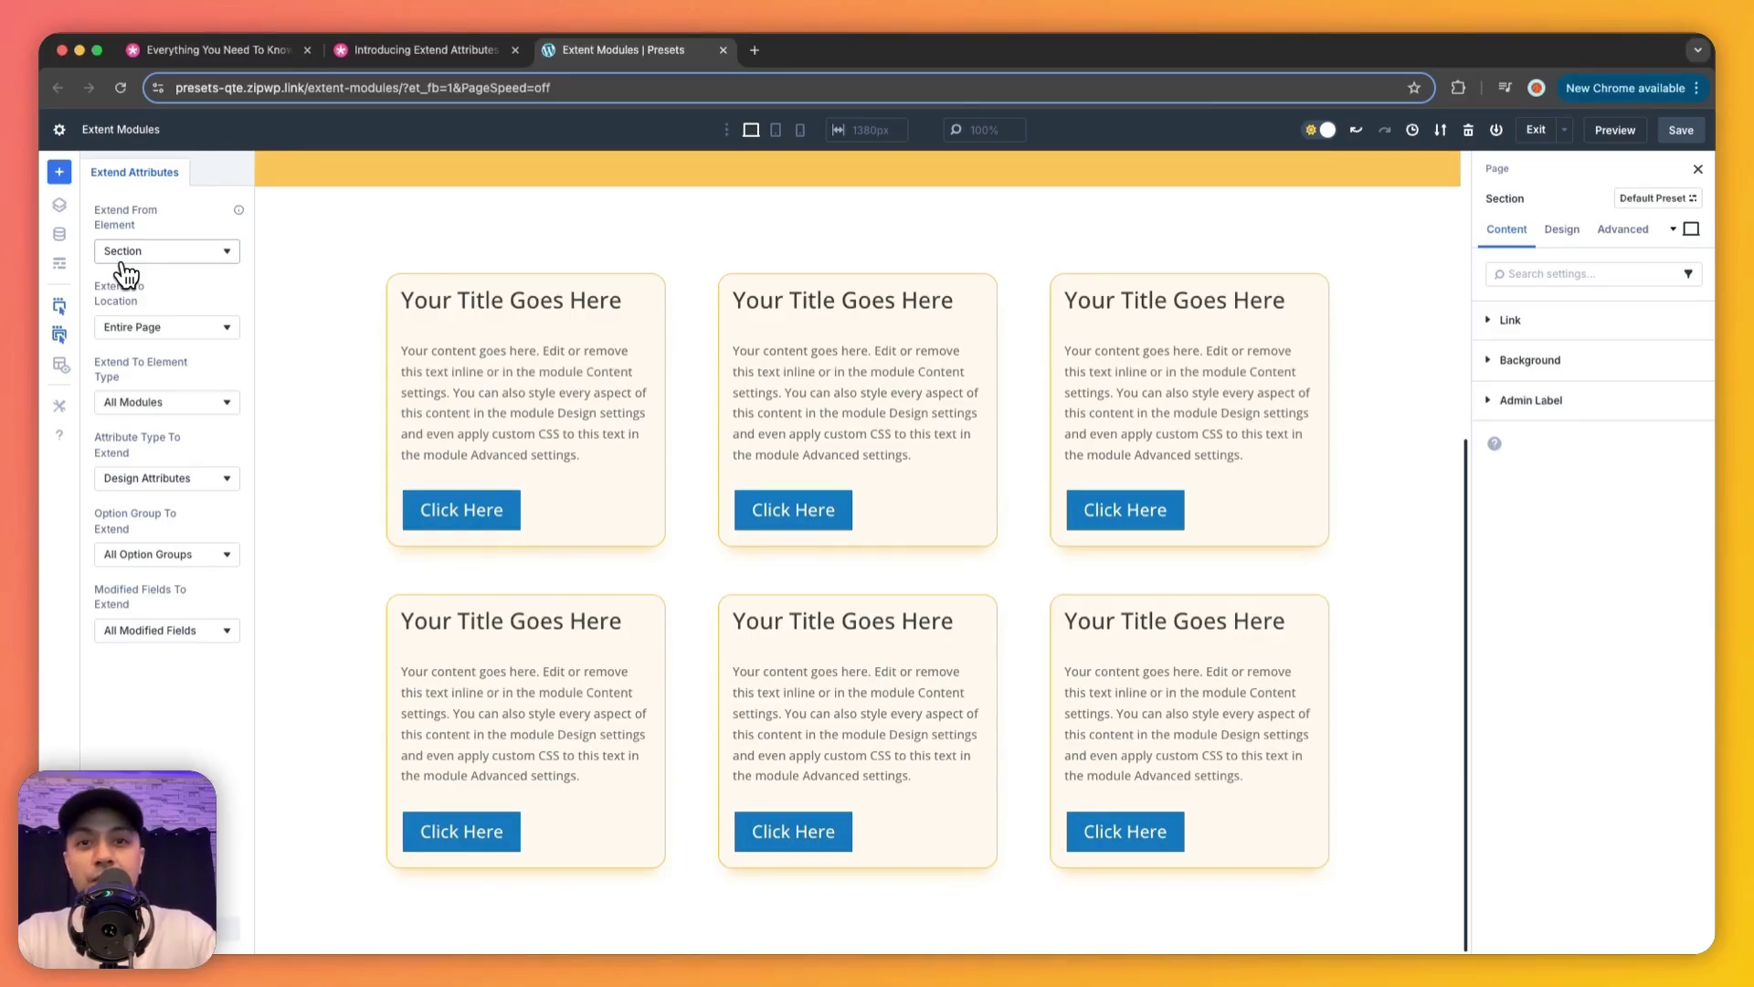
{"action": "left_click", "coordinate": [1348, 607]}
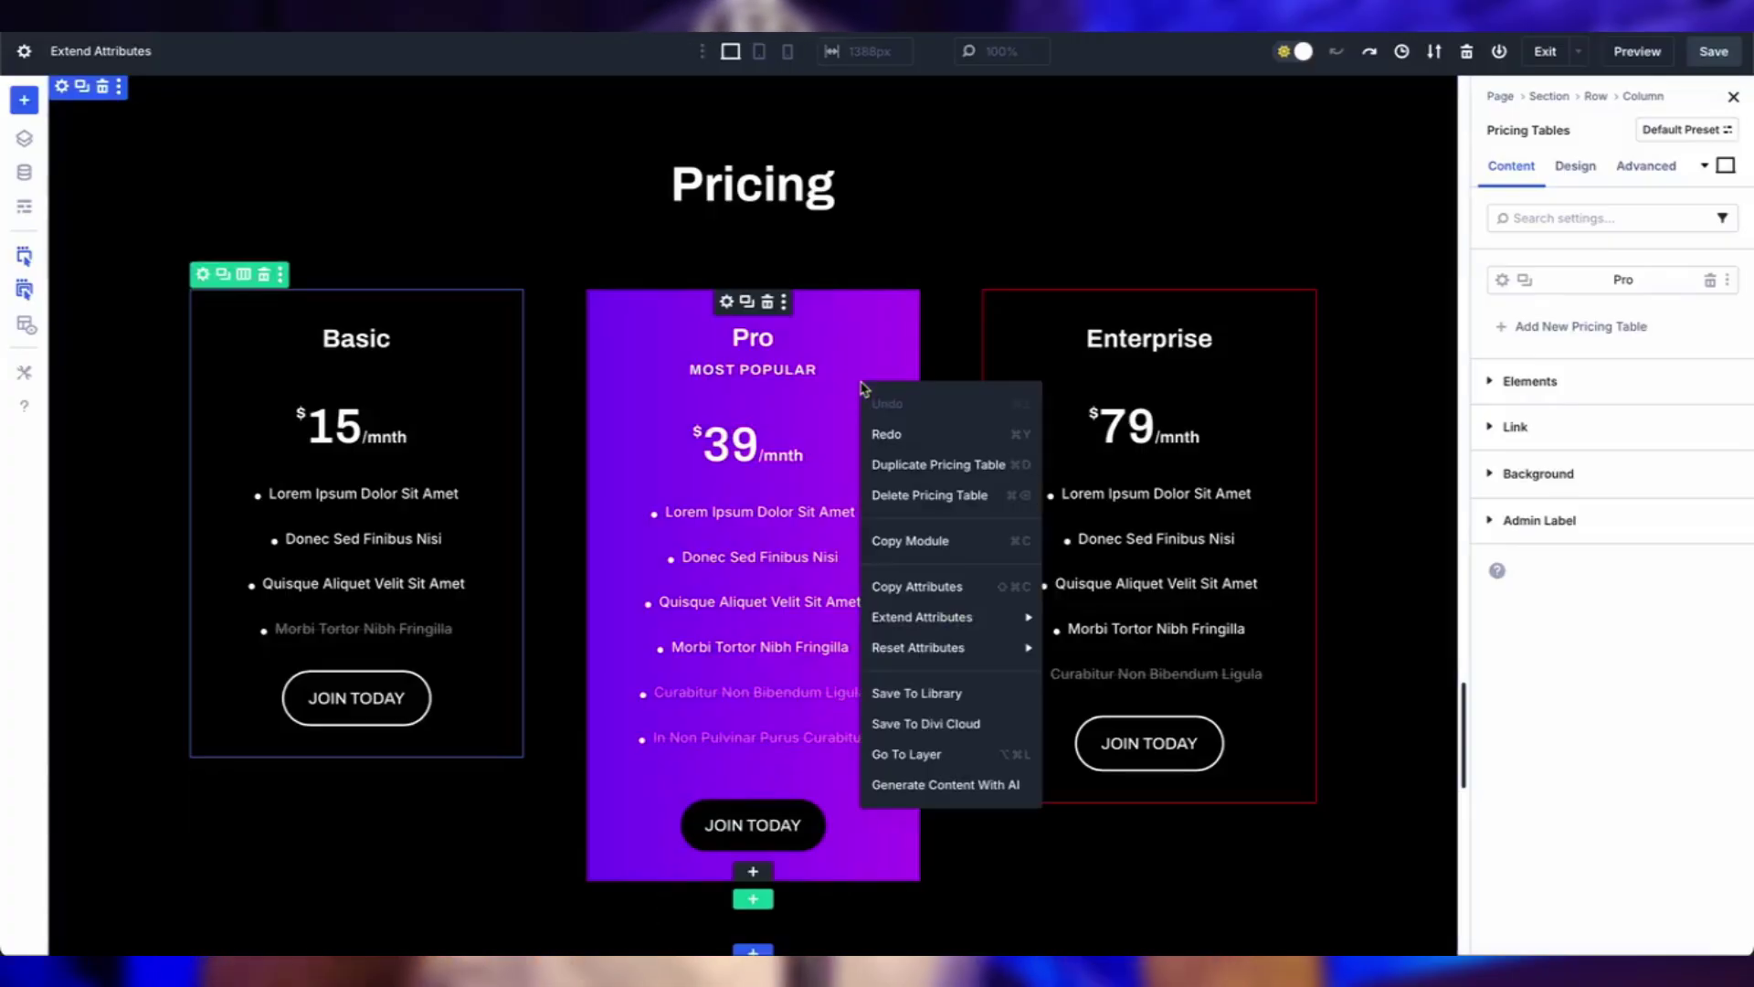
Extend the Pro pricing table's purple design to the Basic and Enterprise pricing tables.
{"action": "mouse_move", "coordinate": [946, 617]}
{"action": "left_click", "coordinate": [1229, 658]}
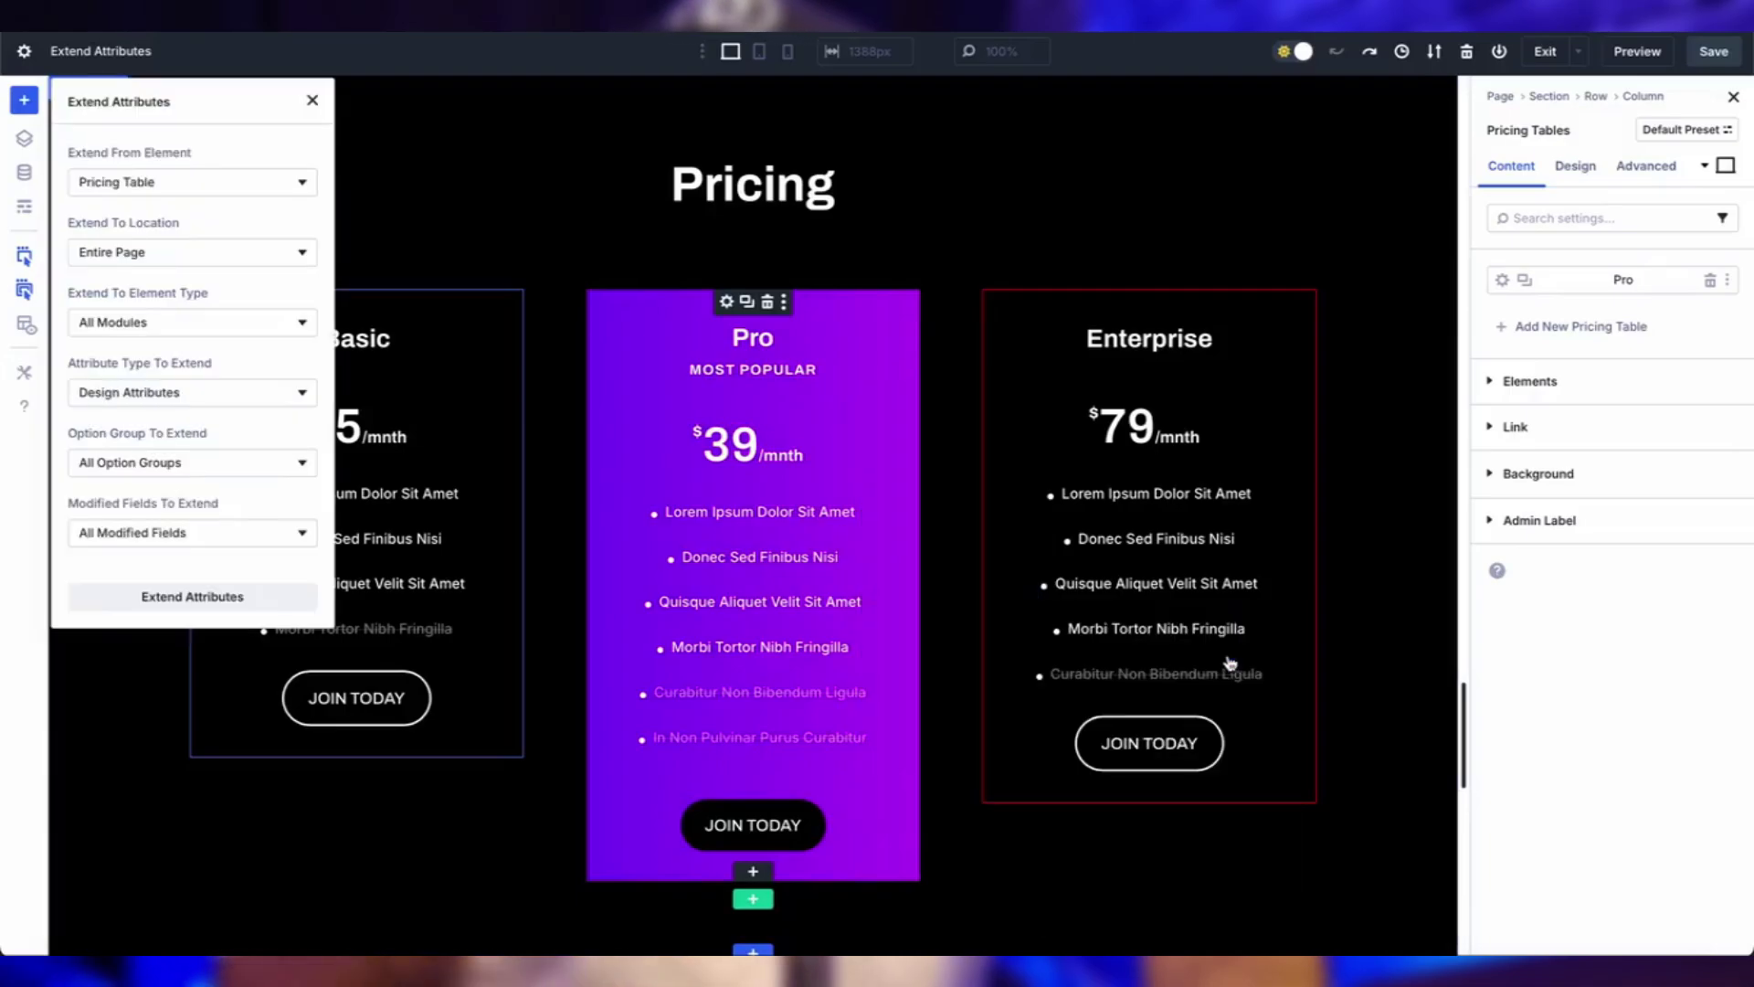
{"action": "left_click", "coordinate": [183, 322]}
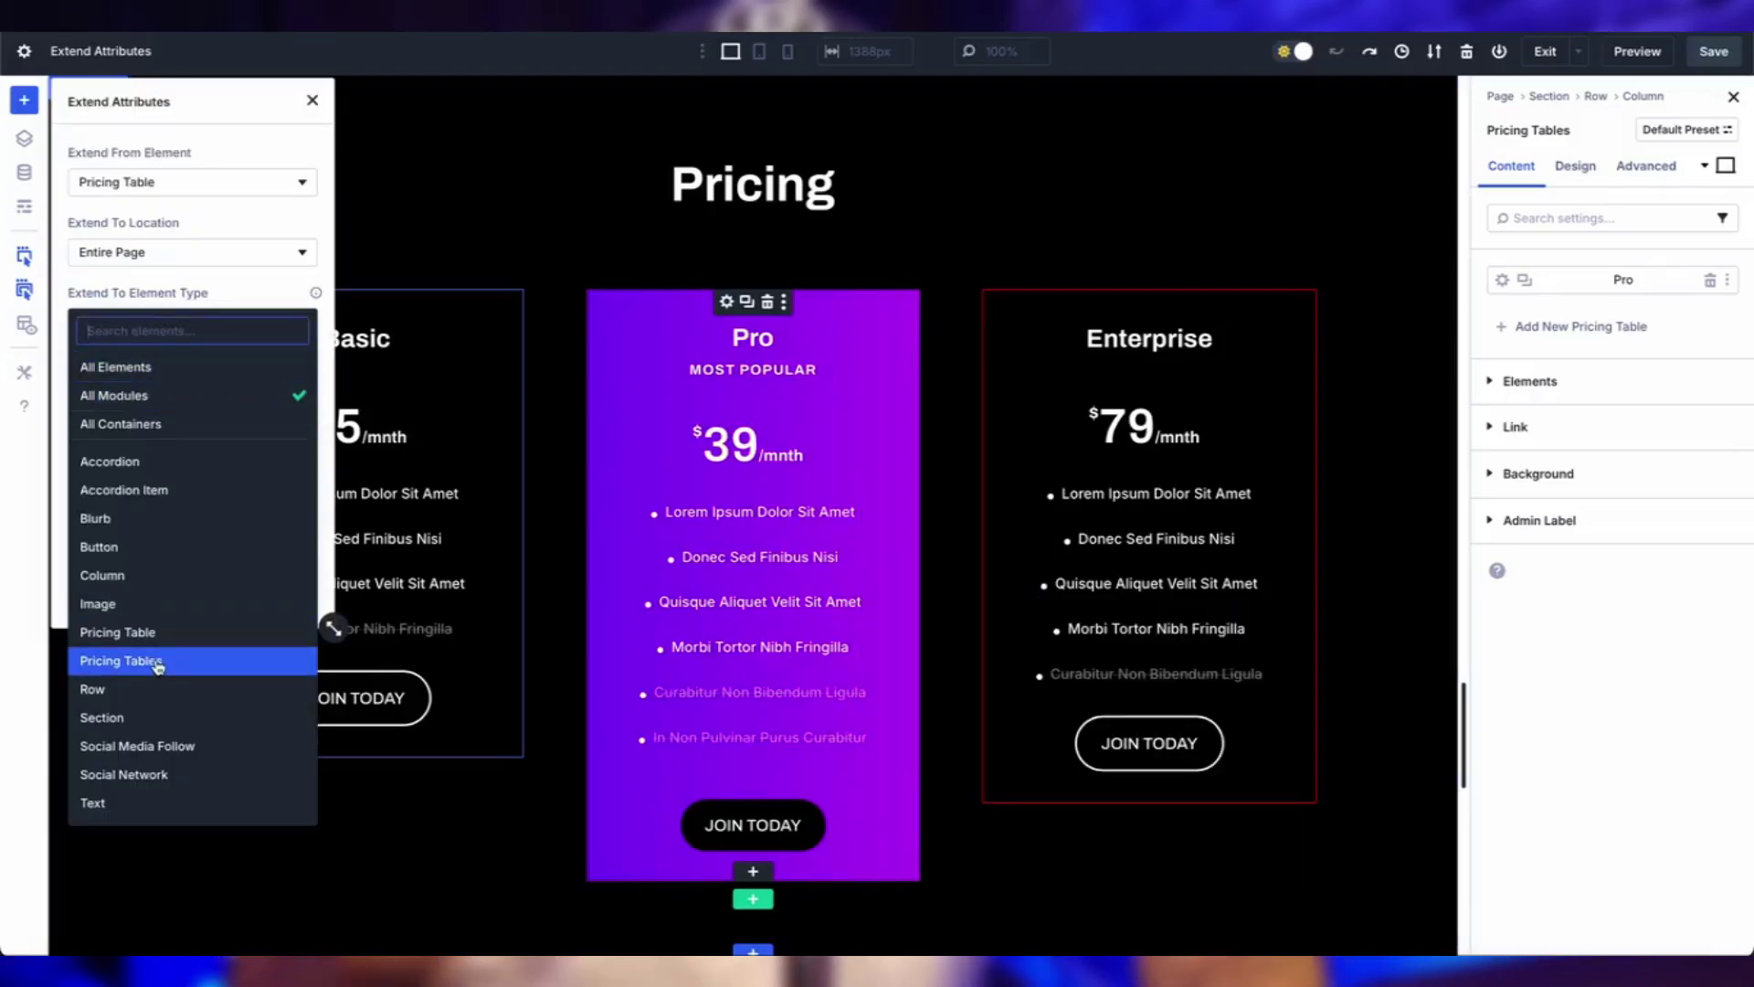
{"action": "left_click", "coordinate": [151, 660]}
{"action": "left_click", "coordinate": [177, 599]}
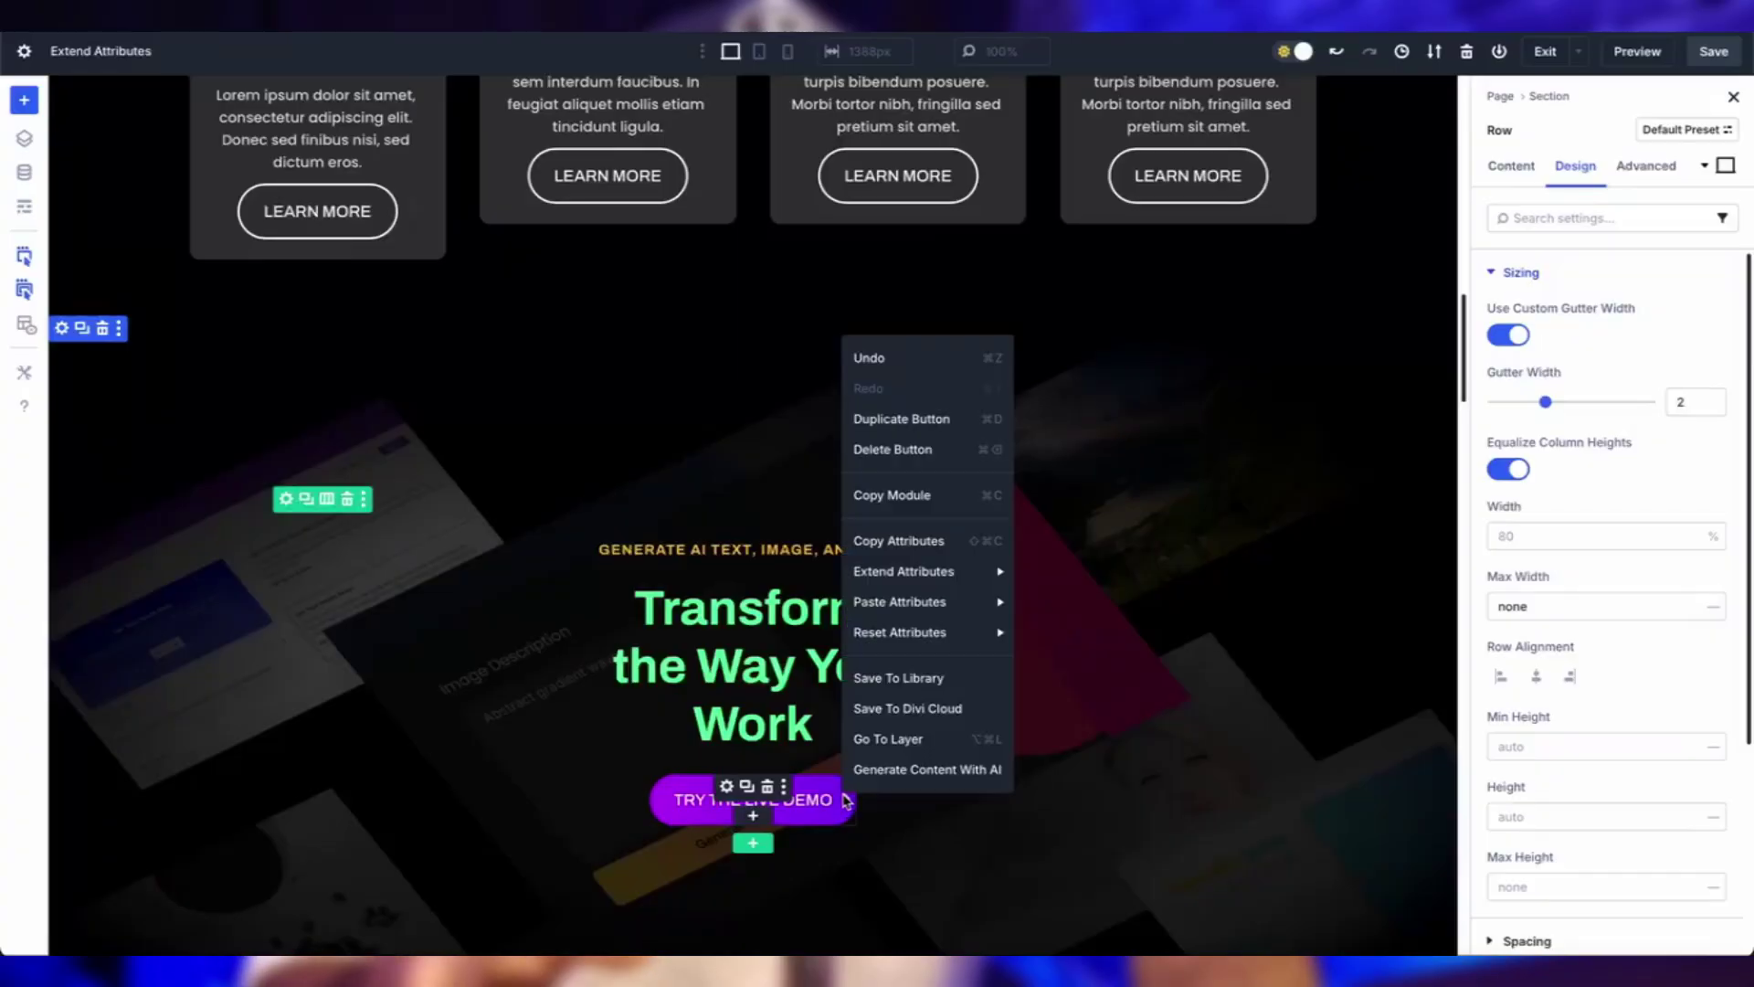
Extend the live demo button's purple style to all buttons on the page.
{"action": "mouse_move", "coordinate": [933, 575]}
{"action": "left_click", "coordinate": [1156, 609]}
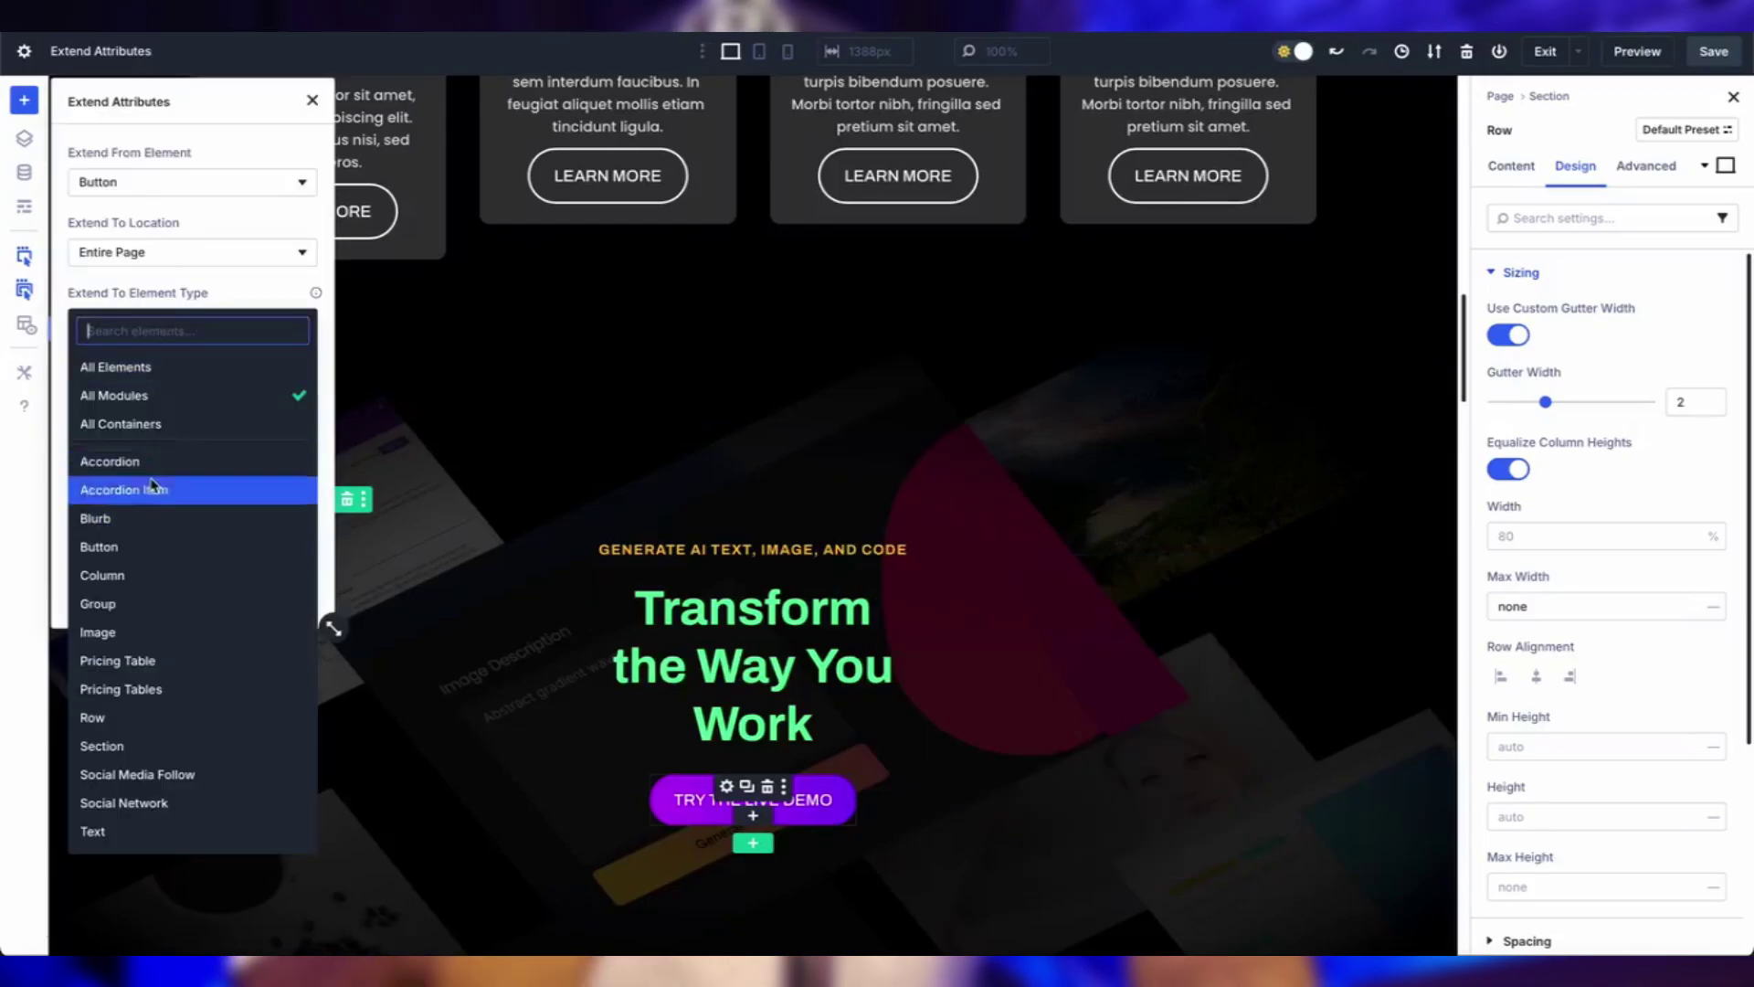
{"action": "left_click", "coordinate": [189, 596]}
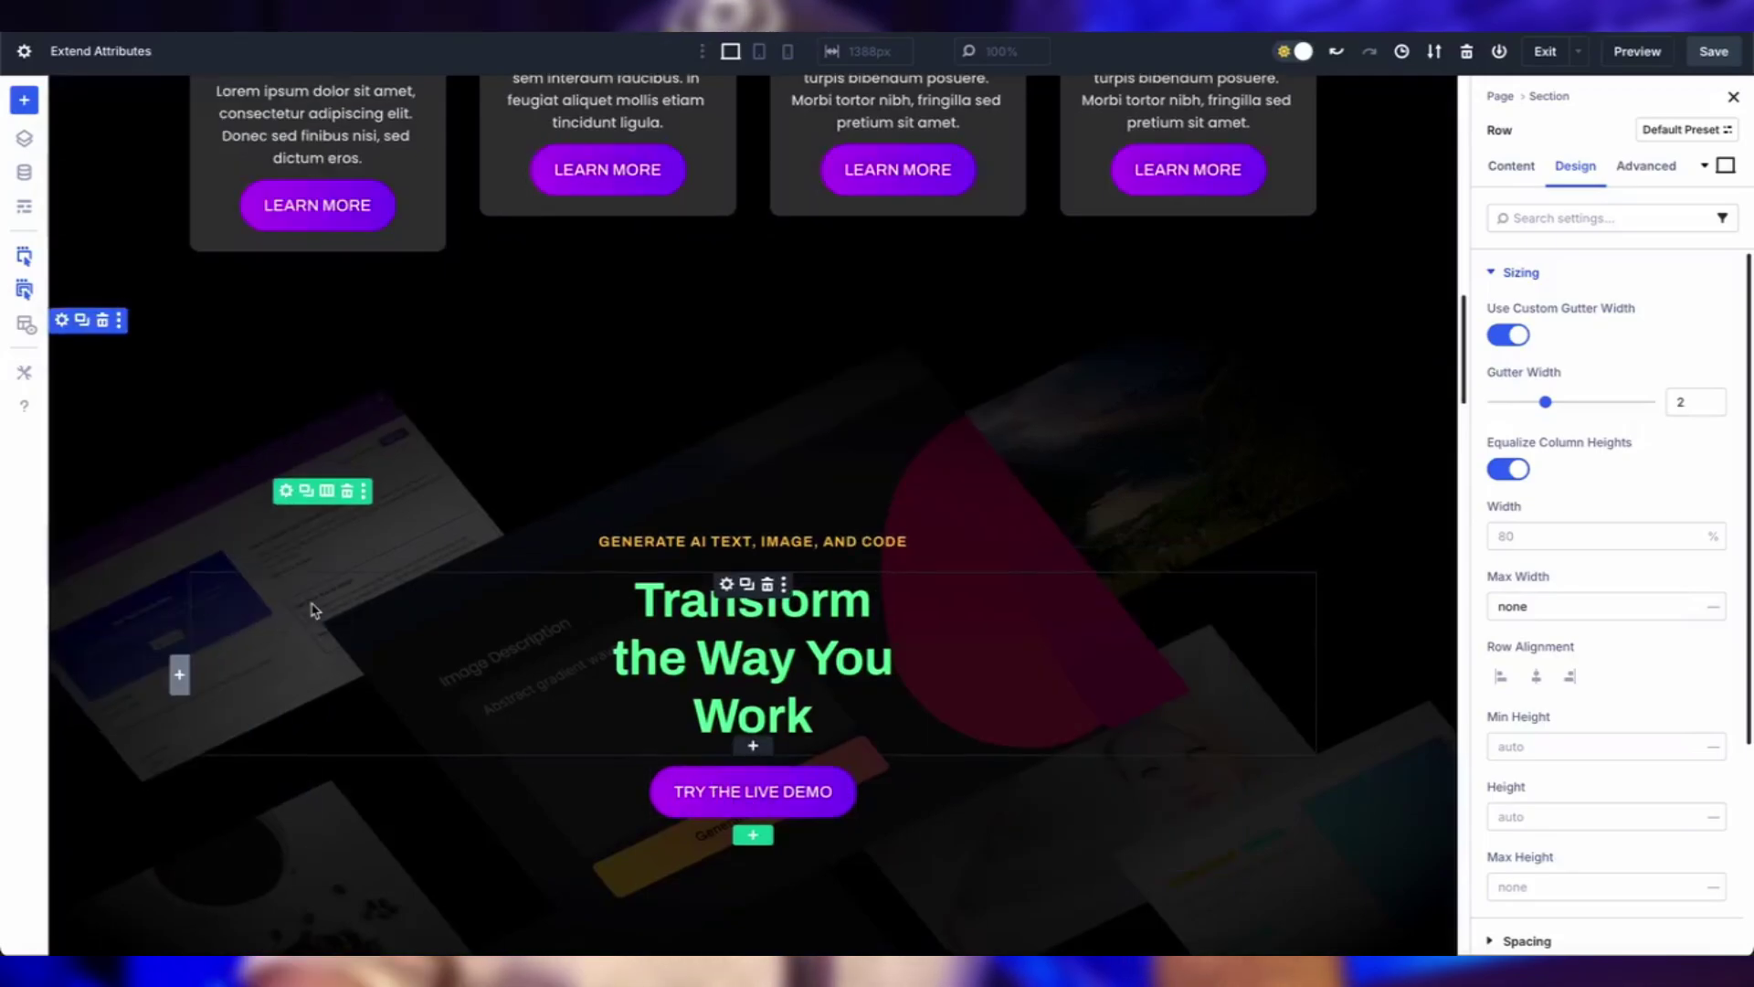
{"action": "scroll", "coordinate": [313, 607], "scroll_direction": "up", "scroll_amount": 15}
{"action": "scroll", "coordinate": [311, 603], "scroll_direction": "down", "scroll_amount": 7}
{"action": "scroll", "coordinate": [314, 603], "scroll_direction": "up", "scroll_amount": 8}
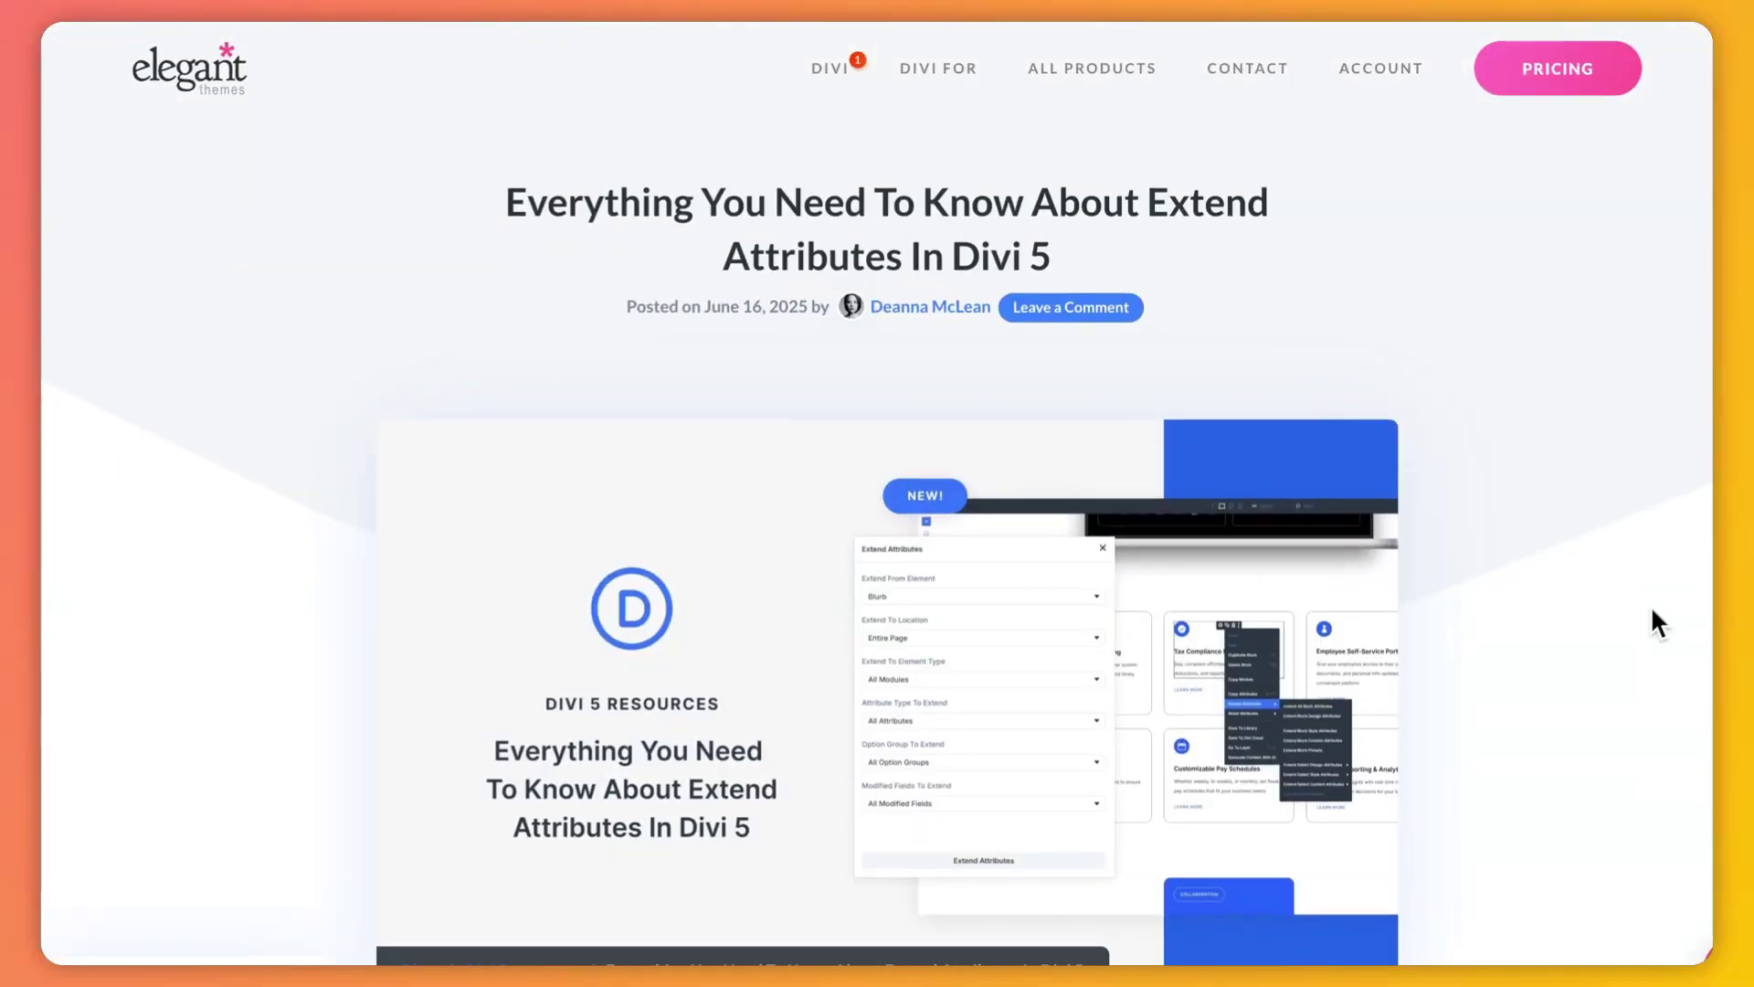
Scroll down the Extend Attributes article to its introduction of Divi 5's newest feature.
{"action": "scroll", "coordinate": [1654, 612], "scroll_direction": "down", "scroll_amount": 2}
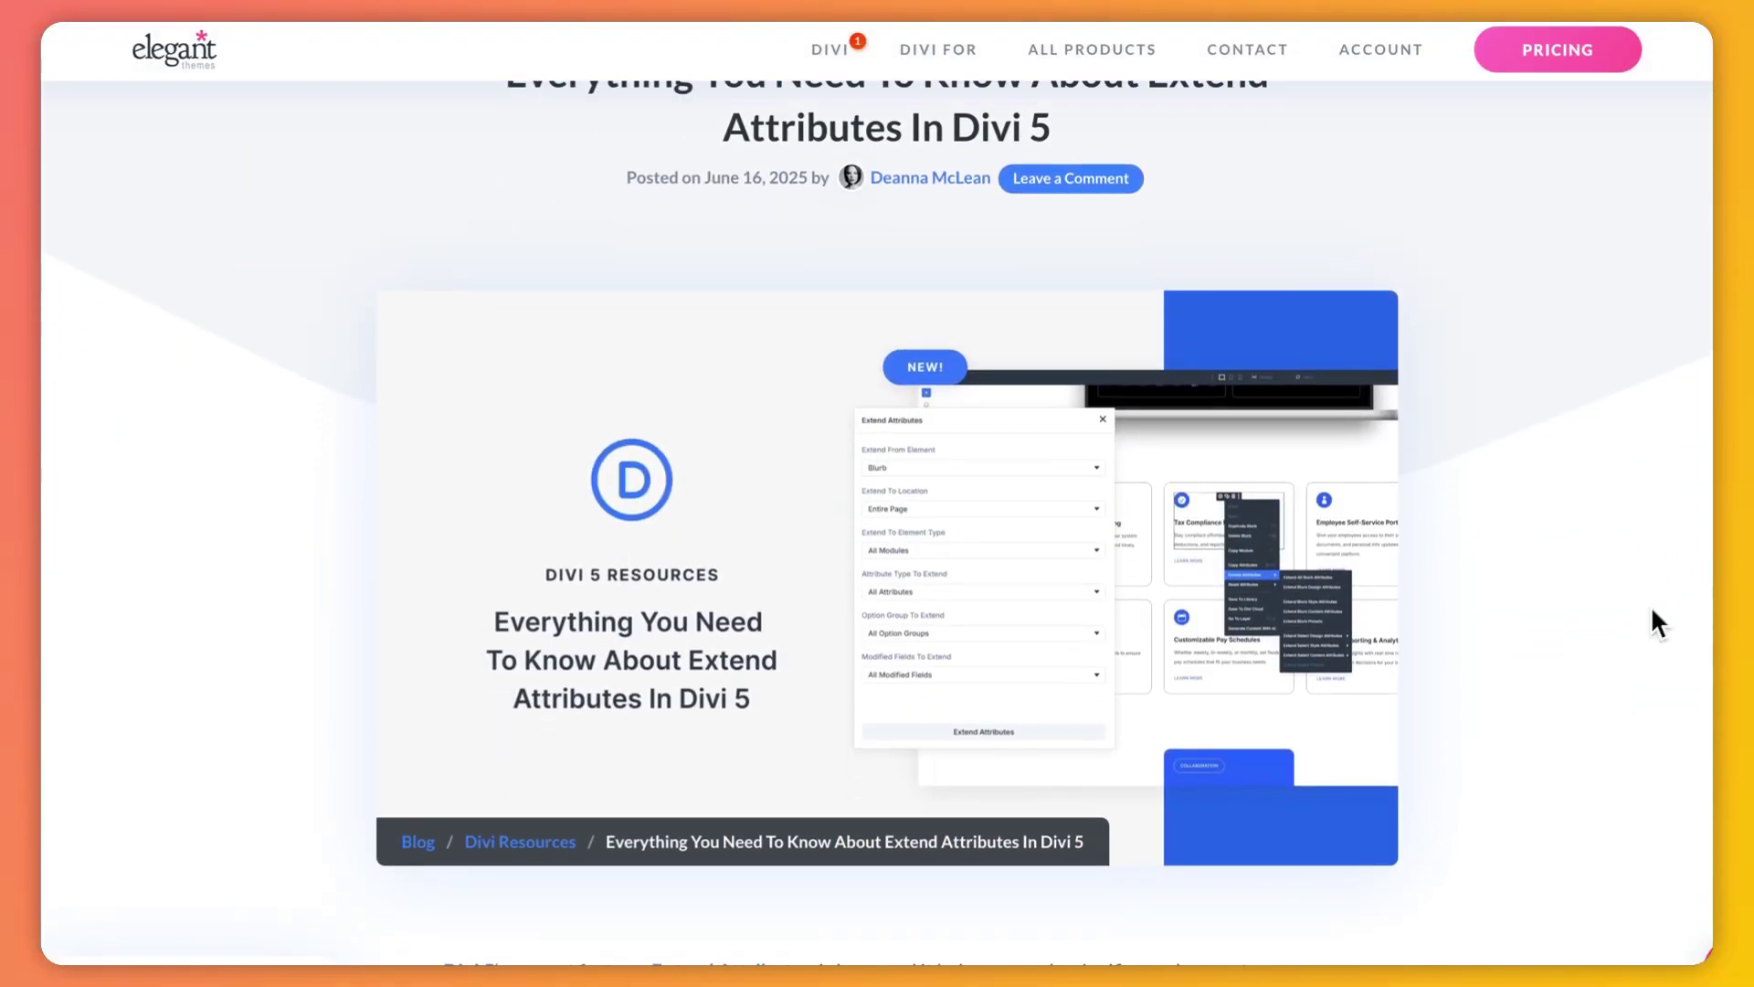
{"action": "scroll", "coordinate": [1652, 610], "scroll_direction": "down", "scroll_amount": 3}
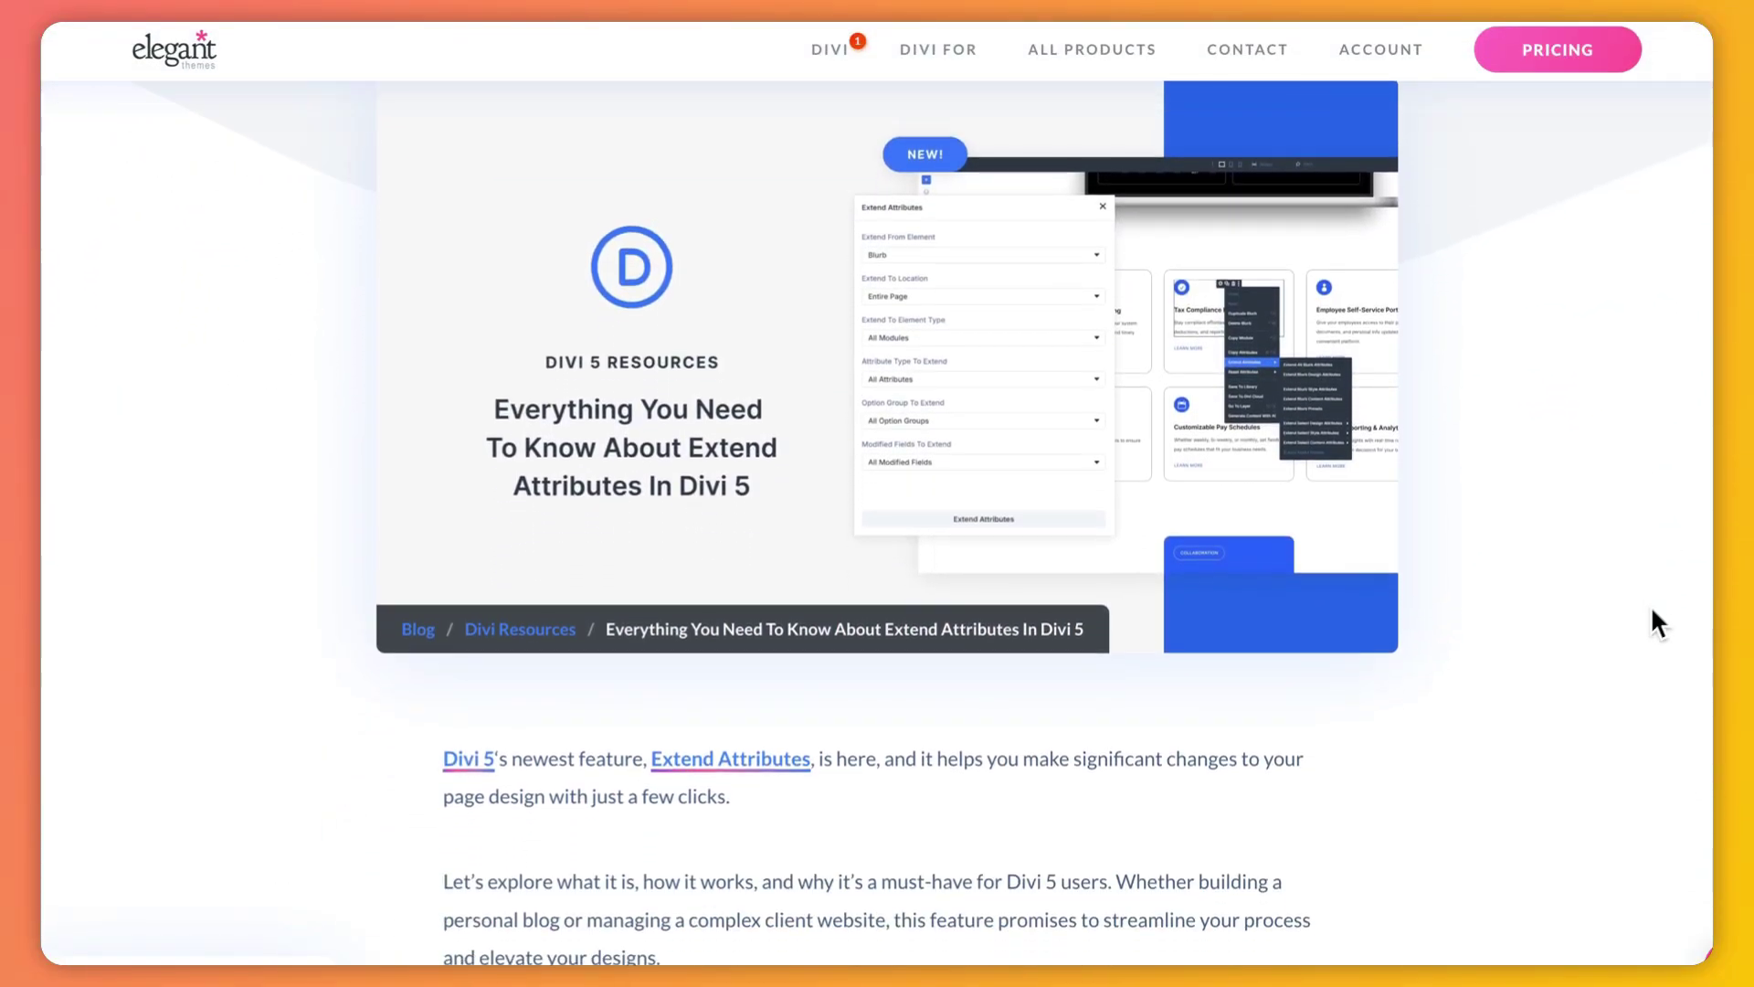